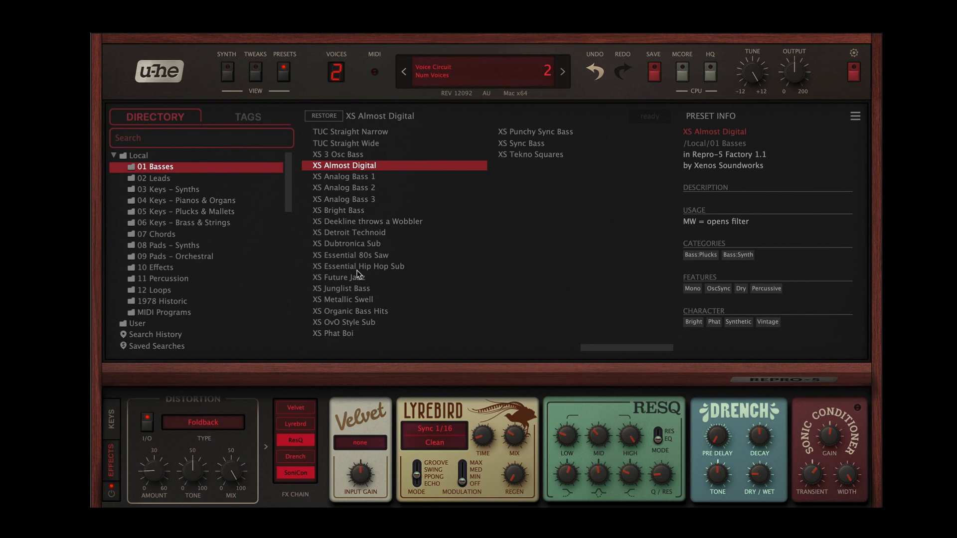
# Step: Load the EH Dark Hard-Sync Bass 1 preset from the 01 Basses folder and switch off the Velvet effect
pyautogui.hscroll(-10, 451, 233)
pyautogui.click(531, 187)
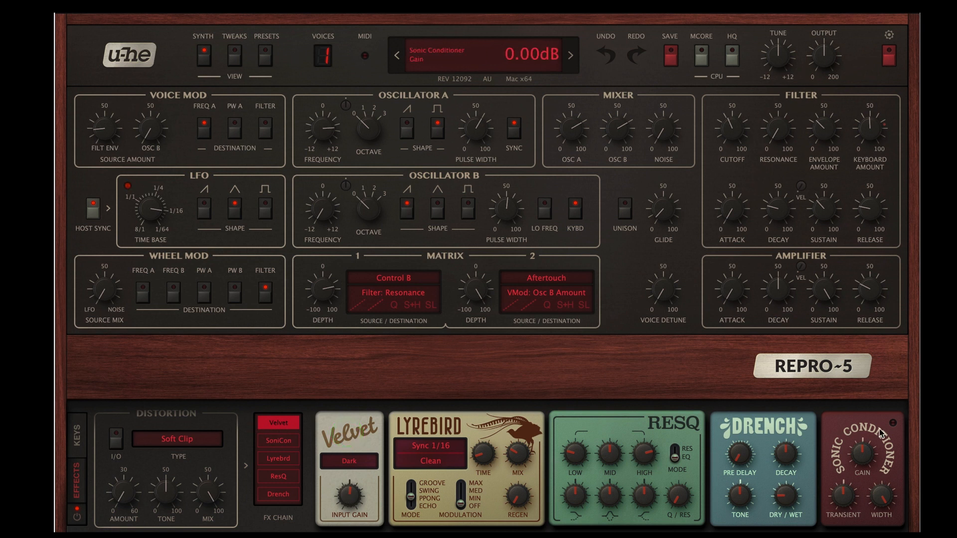
pyautogui.click(279, 424)
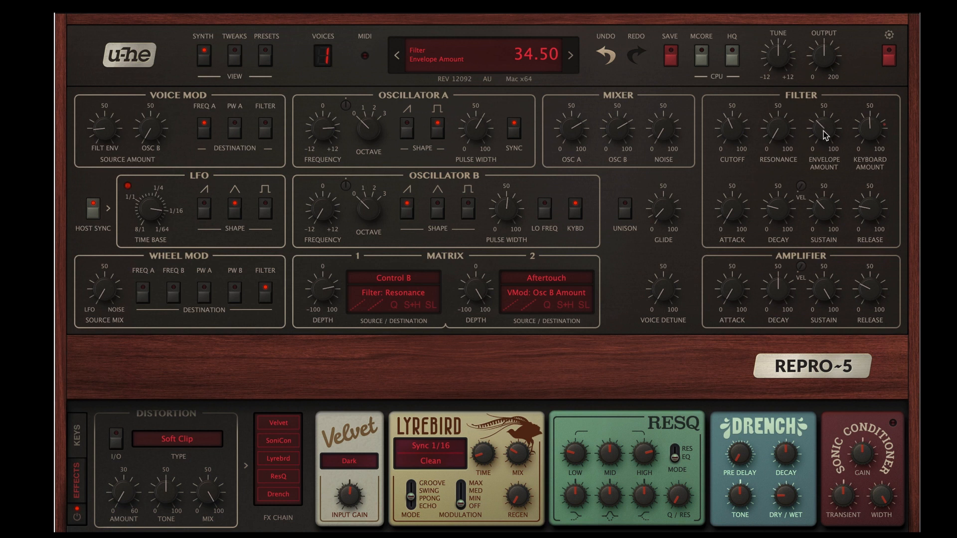
# Step: Try out the filter envelope by adjusting its amount and sustain and sweeping the decay down to 0.50 and back up
pyautogui.moveTo(823, 130)
pyautogui.mouseDown()
pyautogui.moveTo(826, 68)
pyautogui.moveTo(825, 134)
pyautogui.mouseUp()
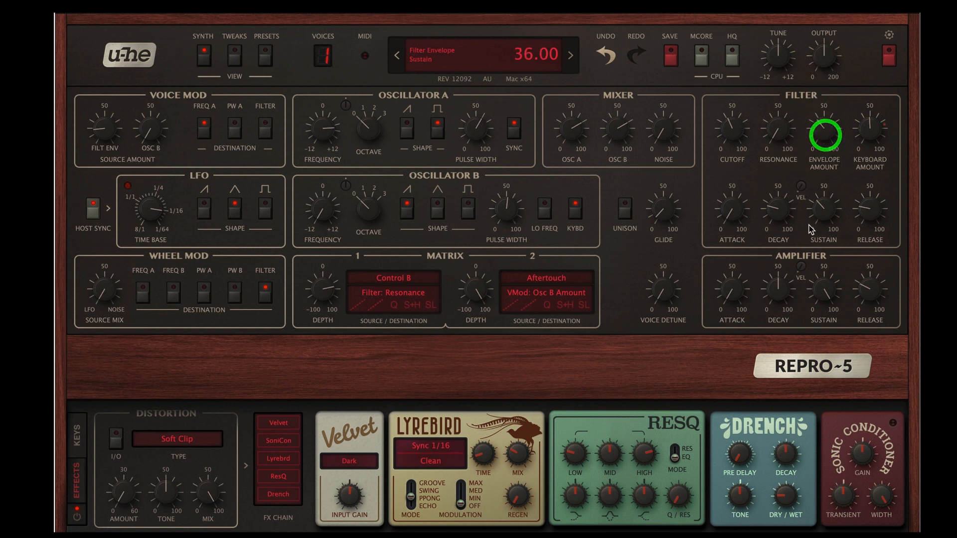
pyautogui.moveTo(780, 214)
pyautogui.mouseDown()
pyautogui.moveTo(786, 126)
pyautogui.moveTo(782, 214)
pyautogui.mouseUp()
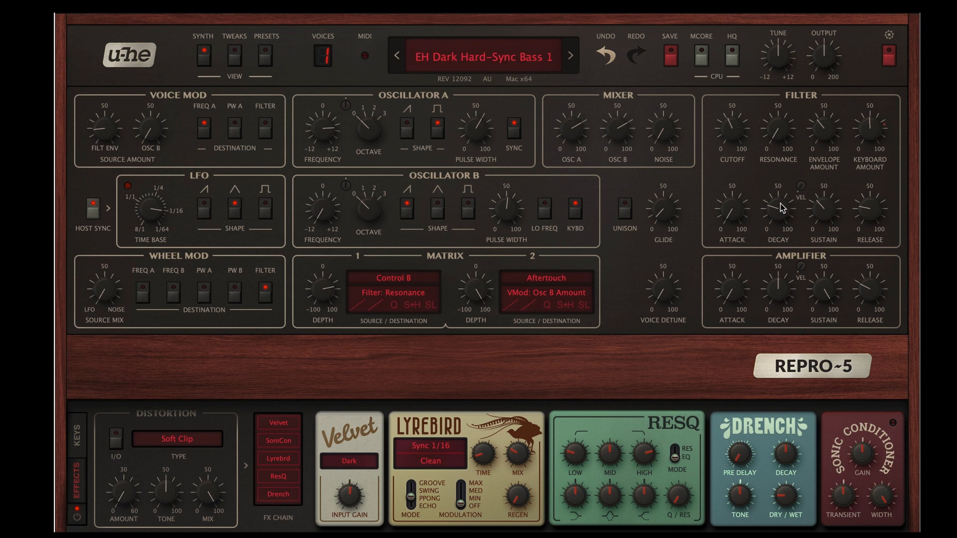
pyautogui.moveTo(784, 214); pyautogui.dragTo(782, 260)
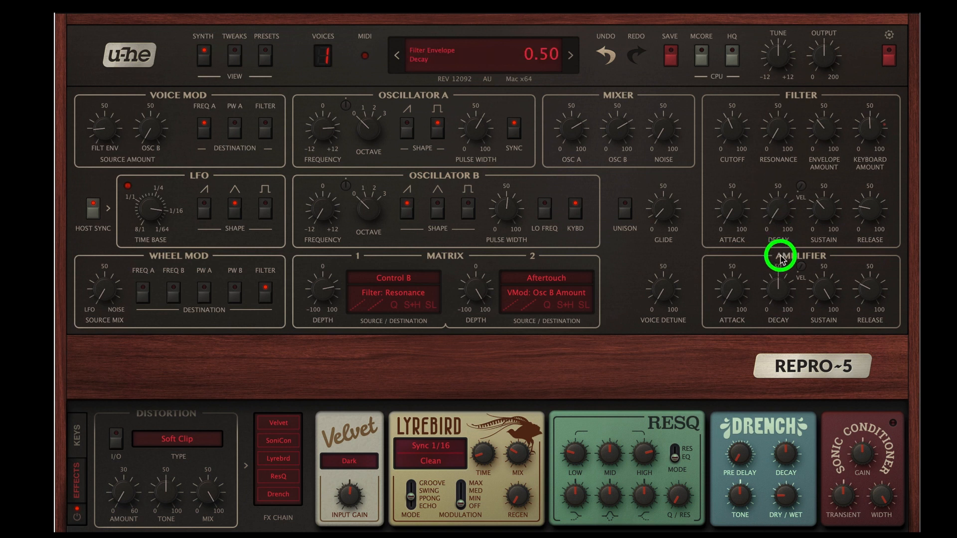
pyautogui.moveTo(782, 260); pyautogui.dragTo(770, 187)
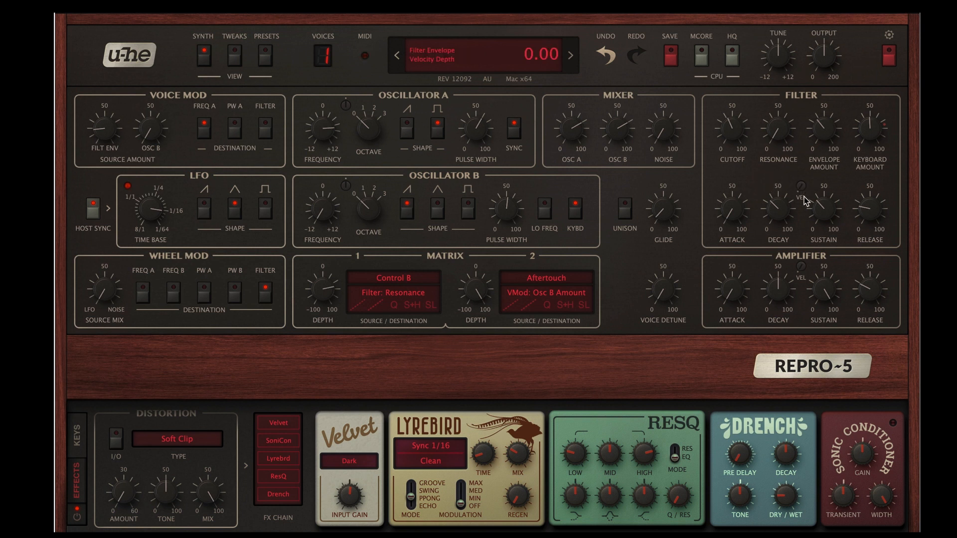
pyautogui.moveTo(823, 211)
pyautogui.mouseDown()
pyautogui.moveTo(826, 144)
pyautogui.moveTo(831, 225)
pyautogui.mouseUp()
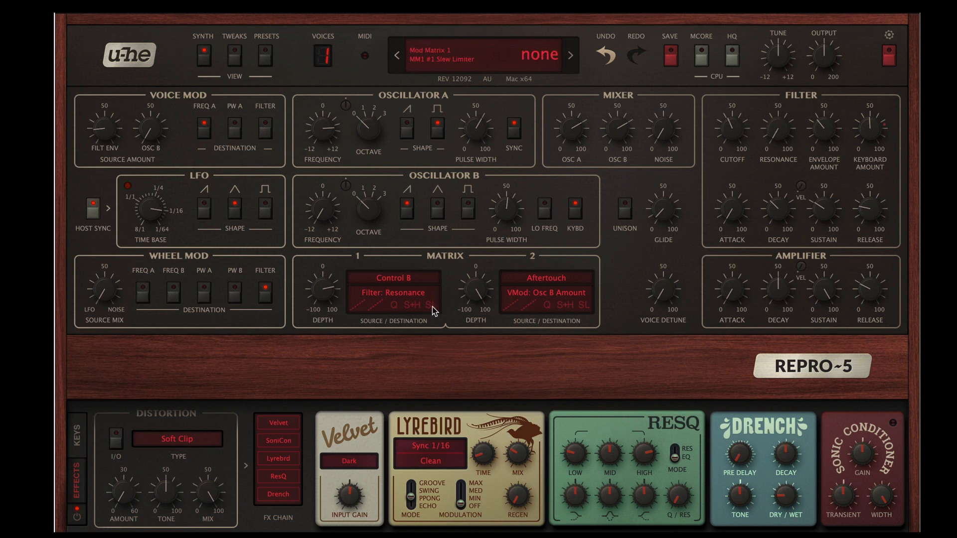
# Step: Examine the modulation sources available for matrix slot 1, keeping Control B selected
pyautogui.click(406, 284)
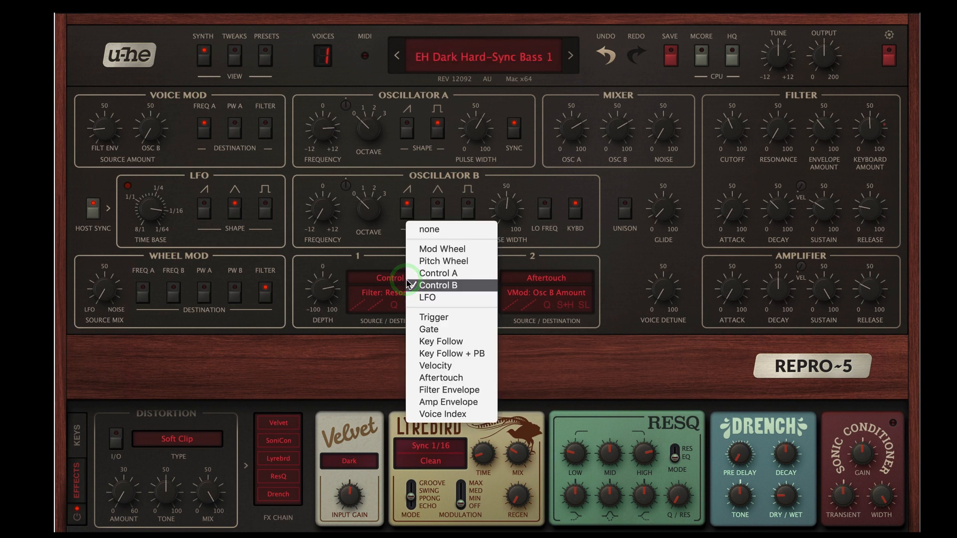
pyautogui.click(382, 260)
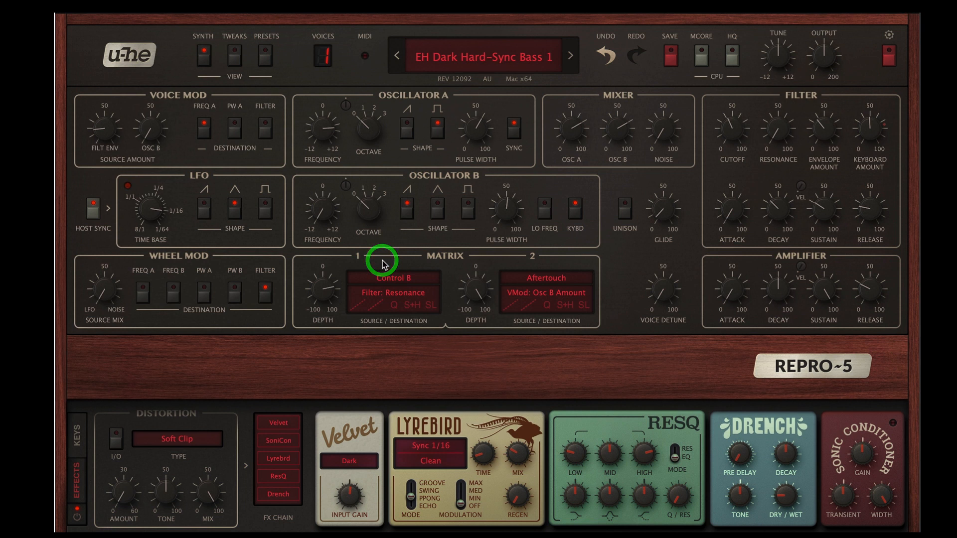
pyautogui.click(414, 281)
pyautogui.click(396, 264)
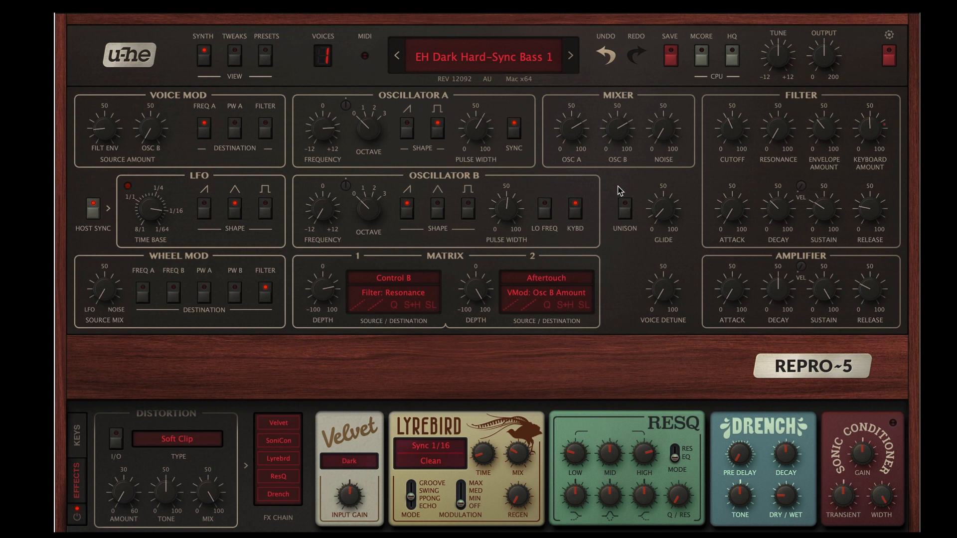
# Step: Reload the EH Dark Hard-Sync Bass 1 preset and compare its sound with Velvet on and off, leaving Velvet off
pyautogui.click(498, 63)
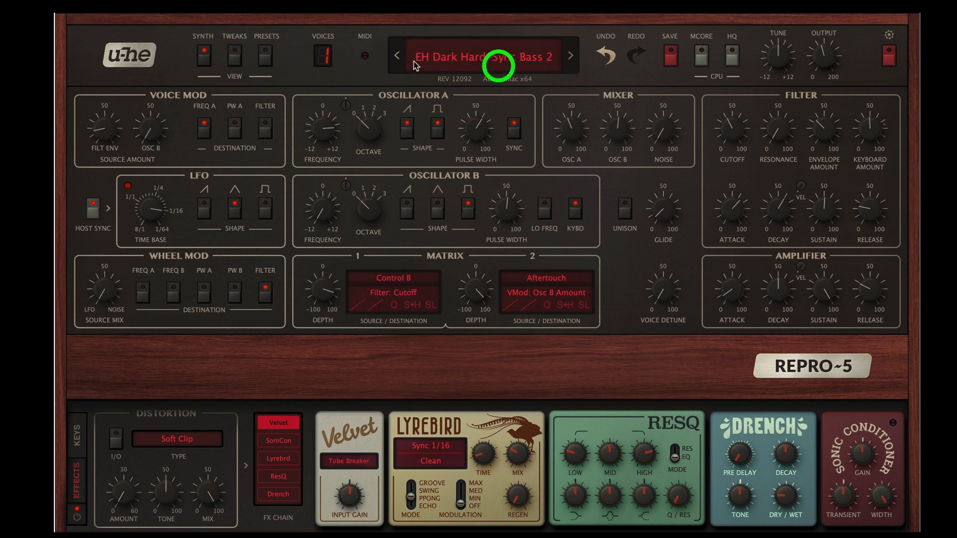
pyautogui.click(392, 56)
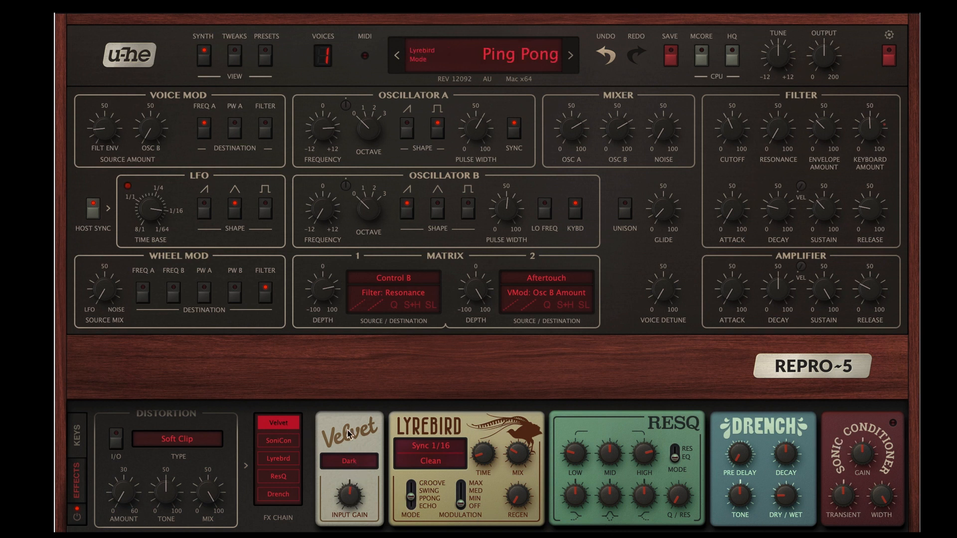
pyautogui.click(288, 423)
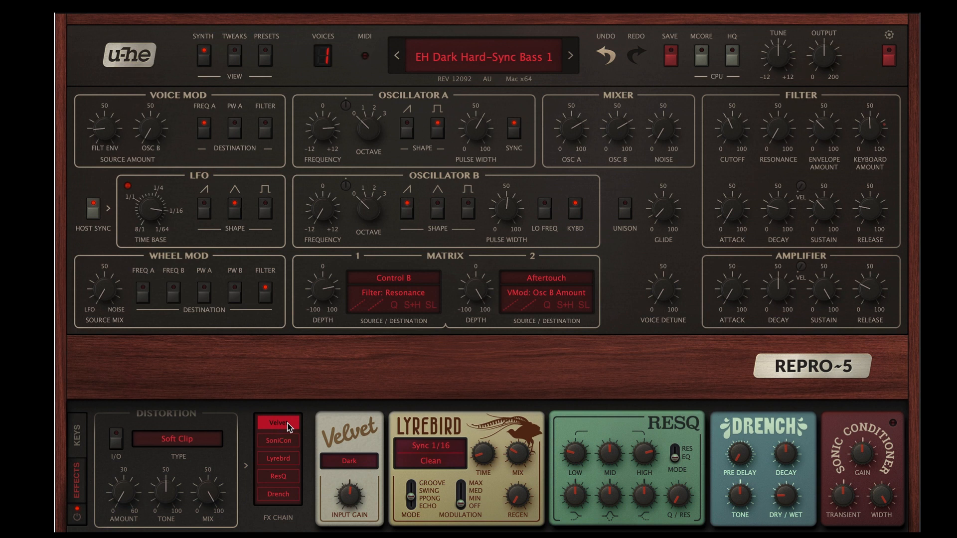
pyautogui.click(288, 424)
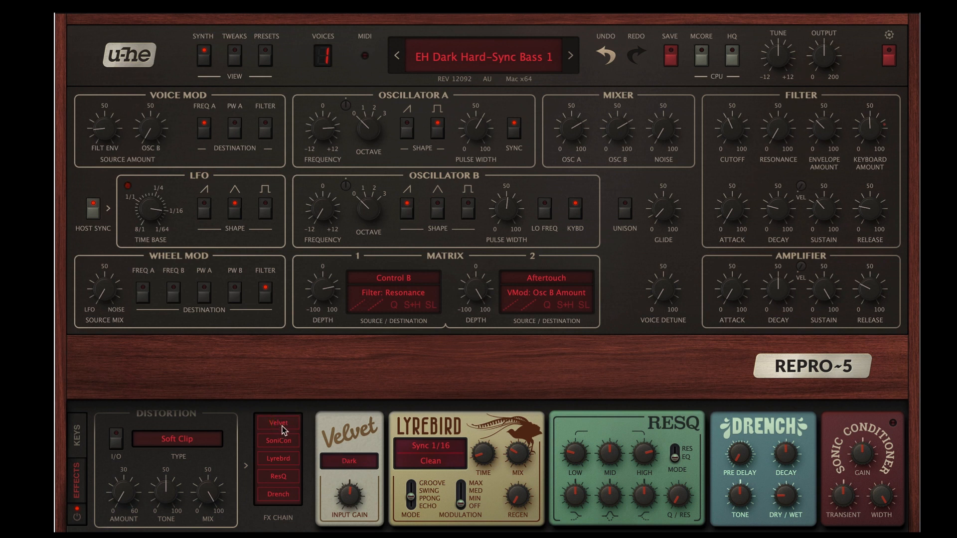
pyautogui.click(285, 425)
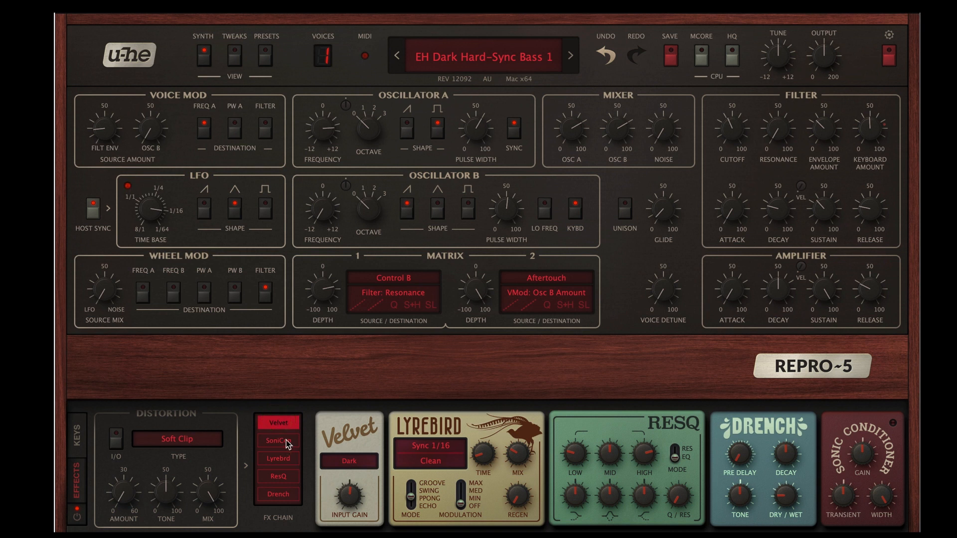
pyautogui.click(285, 426)
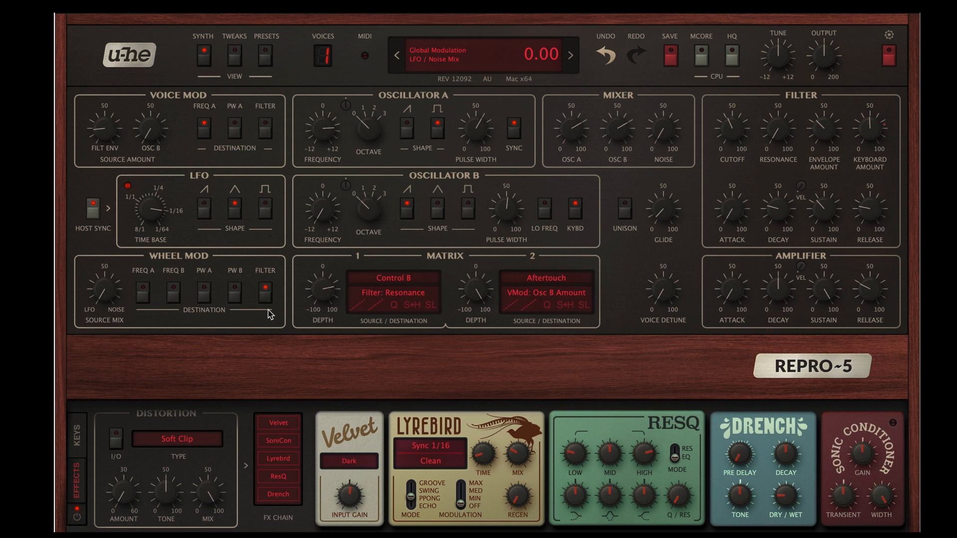
# Step: Sweep the filter cutoff up and down, leaving it at 96, and lower the mixer's Osc B level to 0
pyautogui.click(108, 299)
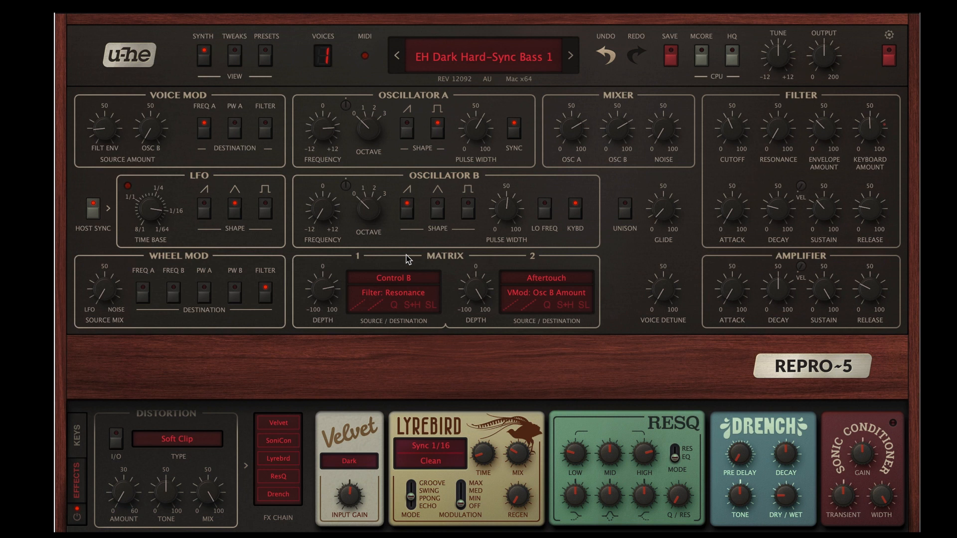
pyautogui.moveTo(709, 135)
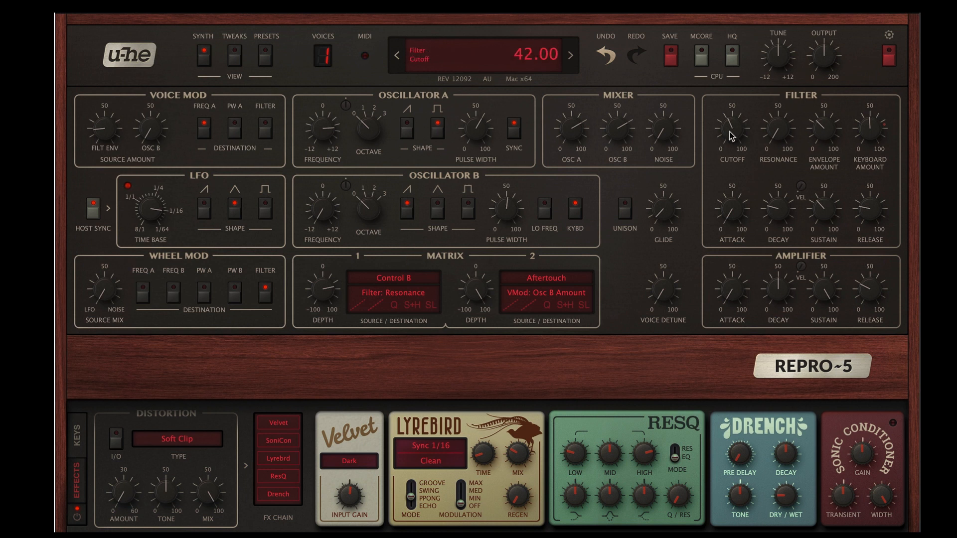
pyautogui.moveTo(732, 132); pyautogui.dragTo(734, 34)
pyautogui.moveTo(730, 144); pyautogui.dragTo(723, 250)
pyautogui.moveTo(737, 141); pyautogui.dragTo(722, 16)
pyautogui.moveTo(618, 129); pyautogui.dragTo(618, 300)
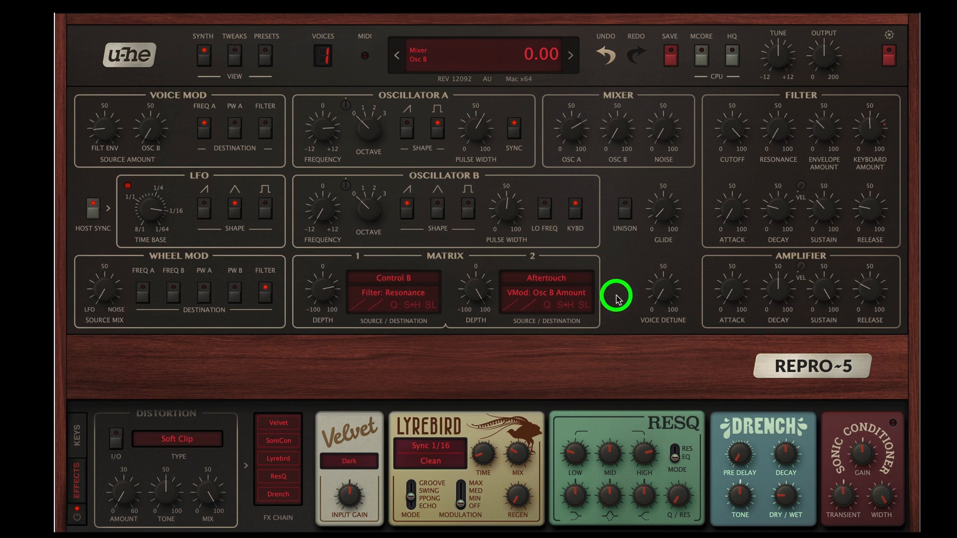
# Step: Audition oscillator A by switching its octave to 1 and back to 0 and varying its pulse width
pyautogui.moveTo(367, 133)
pyautogui.mouseDown()
pyautogui.moveTo(368, 66)
pyautogui.moveTo(365, 129)
pyautogui.mouseUp()
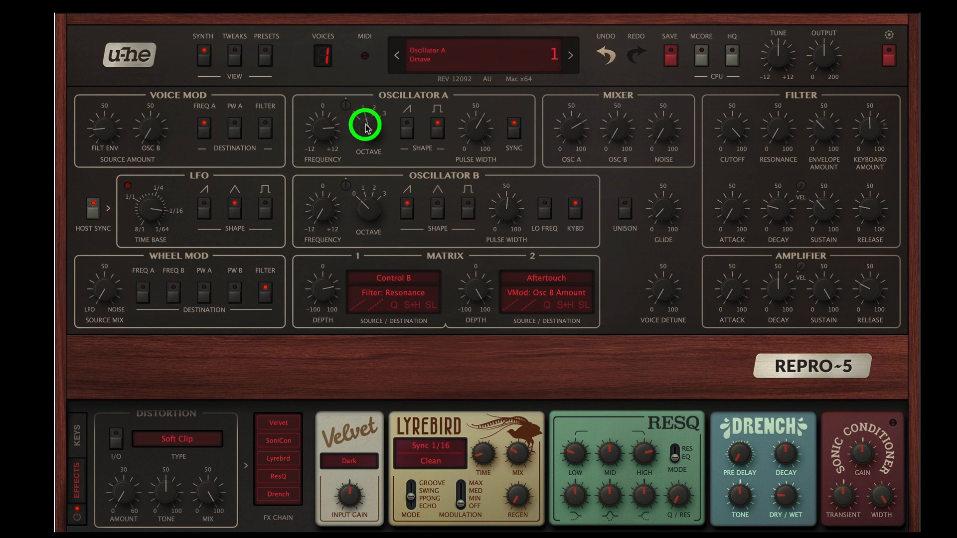
pyautogui.click(476, 129)
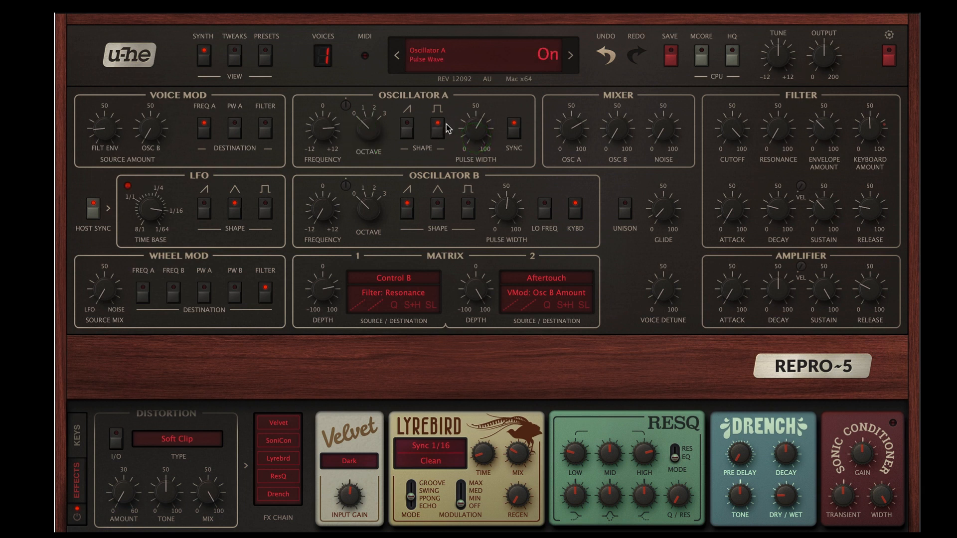
pyautogui.moveTo(476, 129)
pyautogui.mouseDown()
pyautogui.moveTo(476, 139)
pyautogui.moveTo(480, 83)
pyautogui.moveTo(478, 133)
pyautogui.mouseUp()
pyautogui.moveTo(475, 131)
pyautogui.mouseDown()
pyautogui.moveTo(475, 144)
pyautogui.moveTo(480, 106)
pyautogui.moveTo(476, 119)
pyautogui.mouseUp()
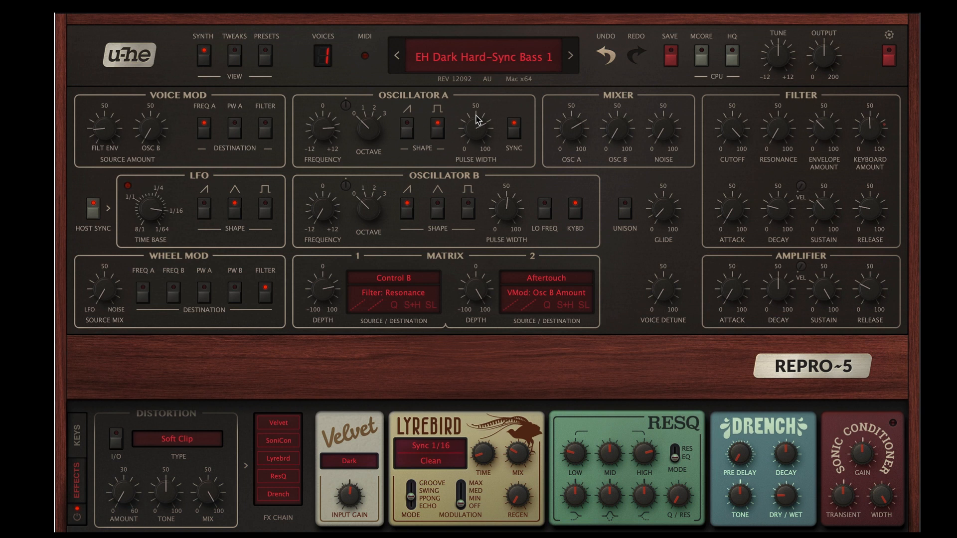
pyautogui.moveTo(479, 138)
pyautogui.mouseDown()
pyautogui.moveTo(478, 156)
pyautogui.moveTo(478, 109)
pyautogui.moveTo(477, 153)
pyautogui.moveTo(497, 141)
pyautogui.moveTo(474, 111)
pyautogui.moveTo(475, 81)
pyautogui.moveTo(484, 136)
pyautogui.moveTo(472, 130)
pyautogui.mouseUp()
# Step: Toggle oscillator A's hard sync off and on, and vary oscillator B's octave and frequency to hear the sync effect
pyautogui.click(514, 130)
pyautogui.click(514, 131)
pyautogui.click(407, 168)
pyautogui.moveTo(373, 214)
pyautogui.mouseDown()
pyautogui.moveTo(380, 136)
pyautogui.moveTo(379, 209)
pyautogui.mouseUp()
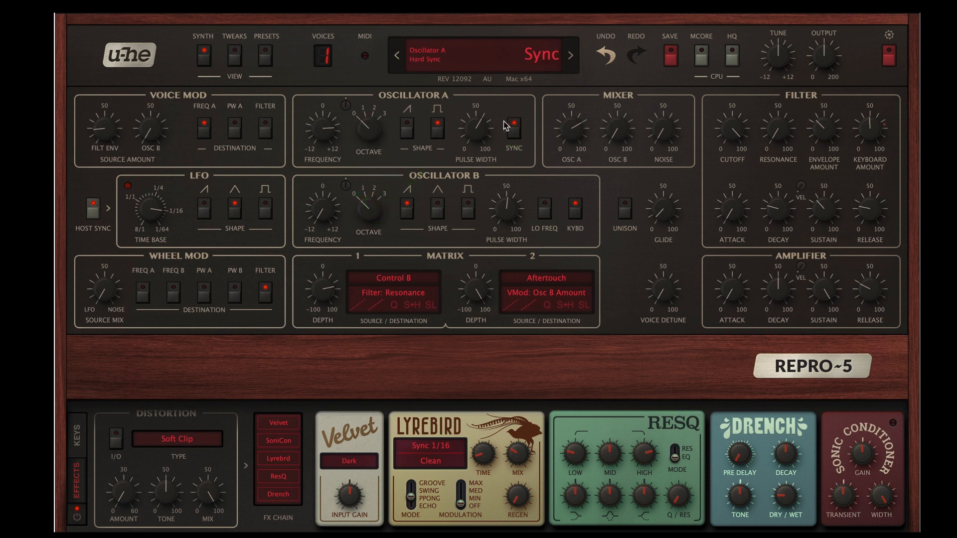
pyautogui.moveTo(321, 213); pyautogui.dragTo(325, 251)
pyautogui.moveTo(365, 215); pyautogui.dragTo(359, 245)
# Step: Raise and lower oscillator A's octave, and slightly adjust its pulse width and frequency
pyautogui.moveTo(369, 129); pyautogui.dragTo(369, 75)
pyautogui.moveTo(478, 144)
pyautogui.mouseDown()
pyautogui.moveTo(474, 186)
pyautogui.moveTo(474, 128)
pyautogui.mouseUp()
pyautogui.moveTo(369, 138); pyautogui.dragTo(370, 222)
pyautogui.moveTo(327, 130)
pyautogui.mouseDown()
pyautogui.moveTo(324, 188)
pyautogui.moveTo(322, 128)
pyautogui.mouseUp()
# Step: Lower the mixer's Osc A level to 0 and raise Osc B to hear oscillator B alone
pyautogui.moveTo(731, 129)
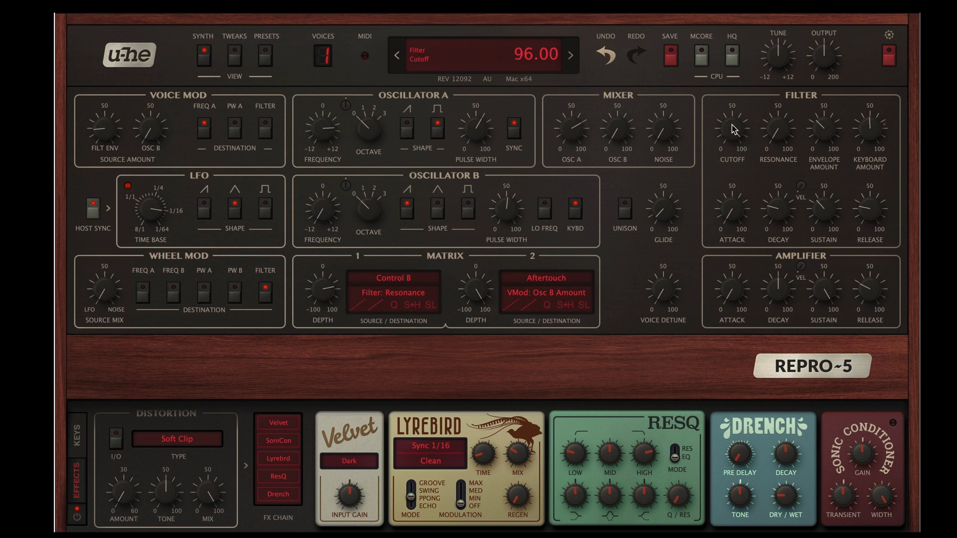
pyautogui.moveTo(734, 130); pyautogui.dragTo(615, 97)
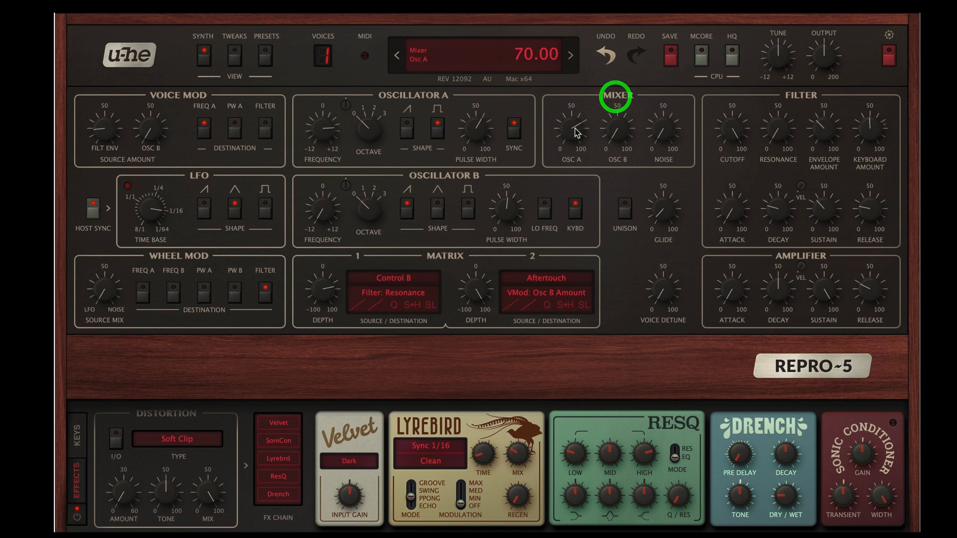
pyautogui.moveTo(575, 129); pyautogui.dragTo(614, 14)
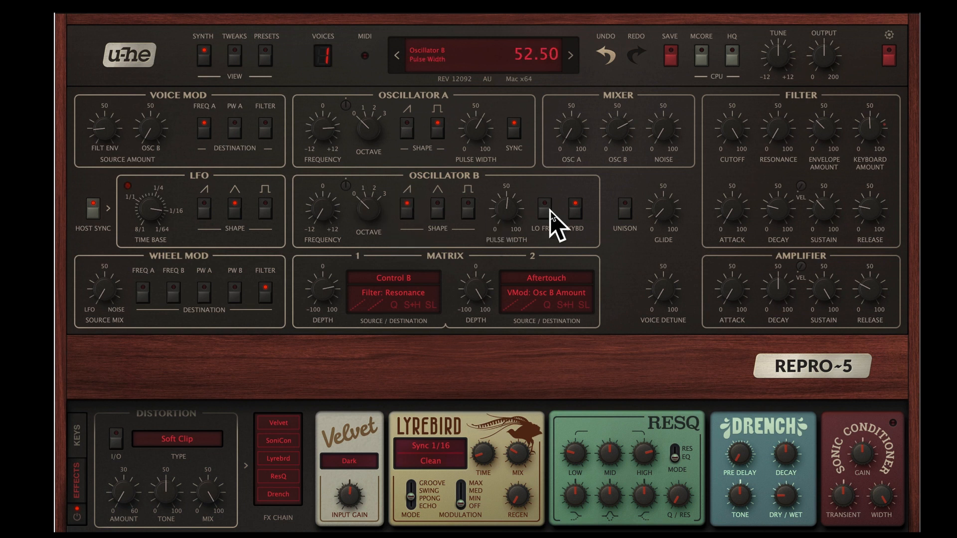
pyautogui.moveTo(511, 218)
pyautogui.mouseDown()
pyautogui.moveTo(511, 187)
pyautogui.moveTo(509, 213)
pyautogui.mouseUp()
pyautogui.click(620, 132)
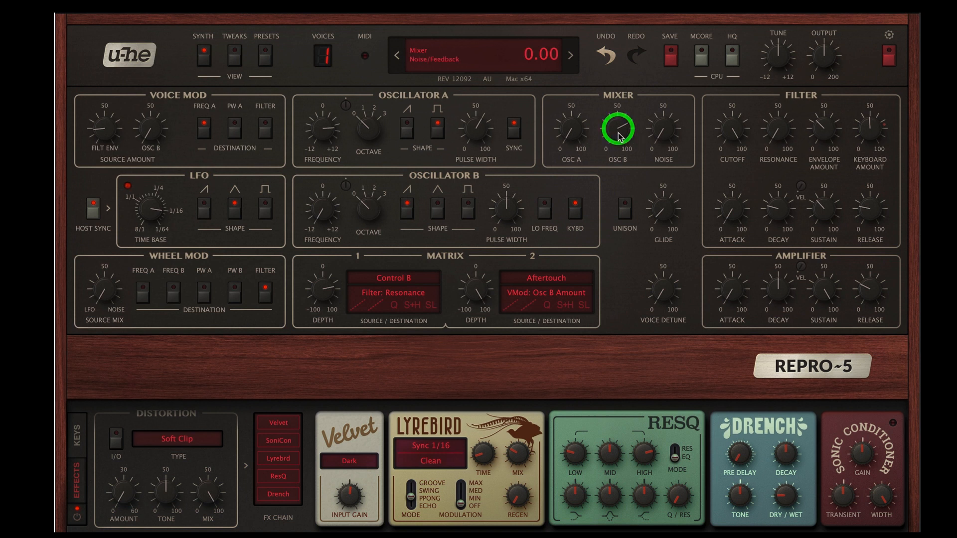
# Step: Rebalance the mixer with Osc A at 88 and a reduced, then raised Osc B level, and lower the filter cutoff
pyautogui.moveTo(572, 136); pyautogui.dragTo(572, 97)
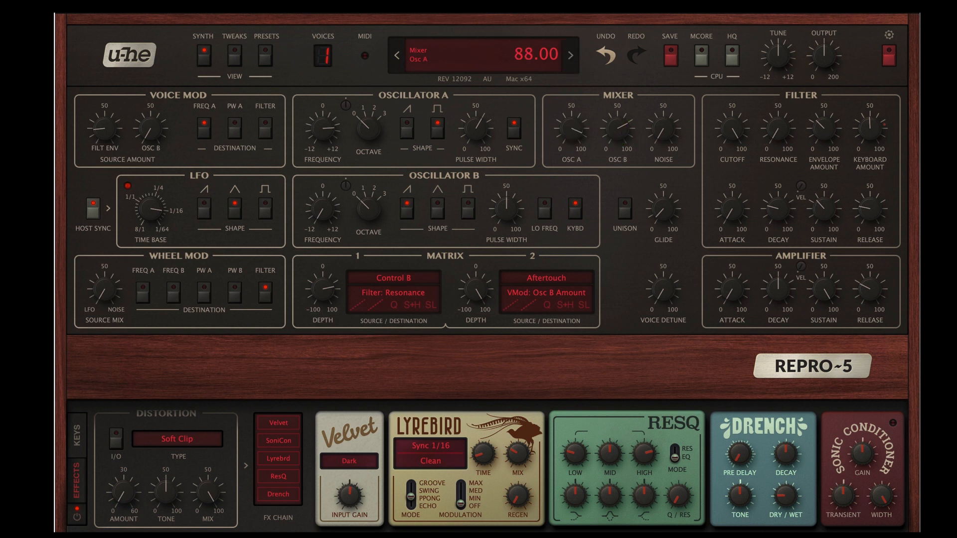
pyautogui.moveTo(617, 130); pyautogui.dragTo(608, 149)
pyautogui.moveTo(731, 132); pyautogui.dragTo(731, 254)
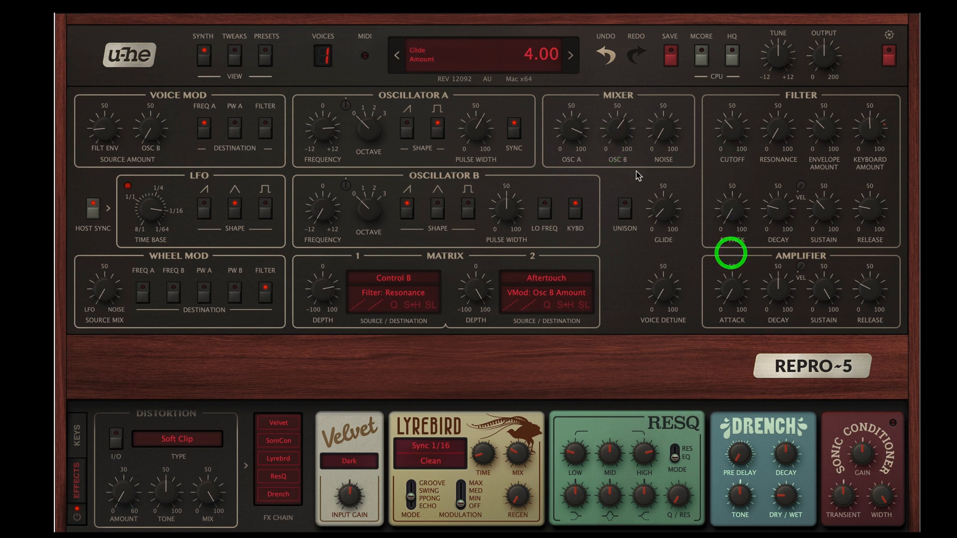
pyautogui.moveTo(618, 128); pyautogui.dragTo(613, 102)
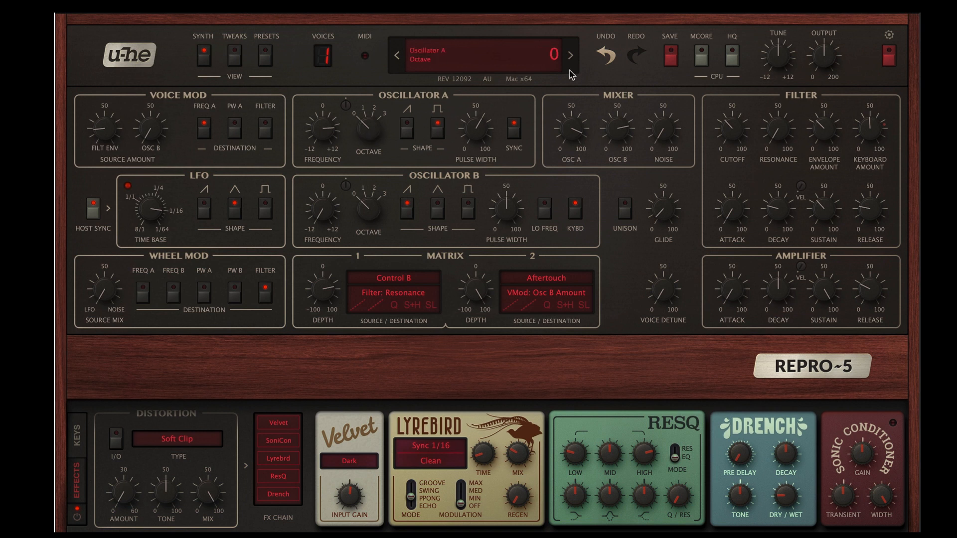
# Step: Restore the EH Dark Hard-Sync Bass 1 preset by stepping to the next preset and back, and bypass Velvet
pyautogui.click(451, 62)
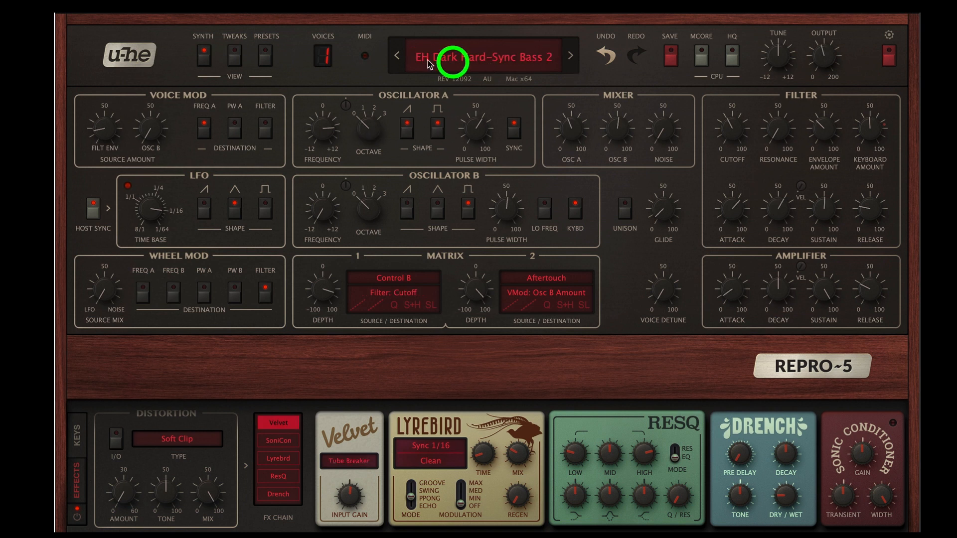
pyautogui.click(396, 56)
pyautogui.click(278, 421)
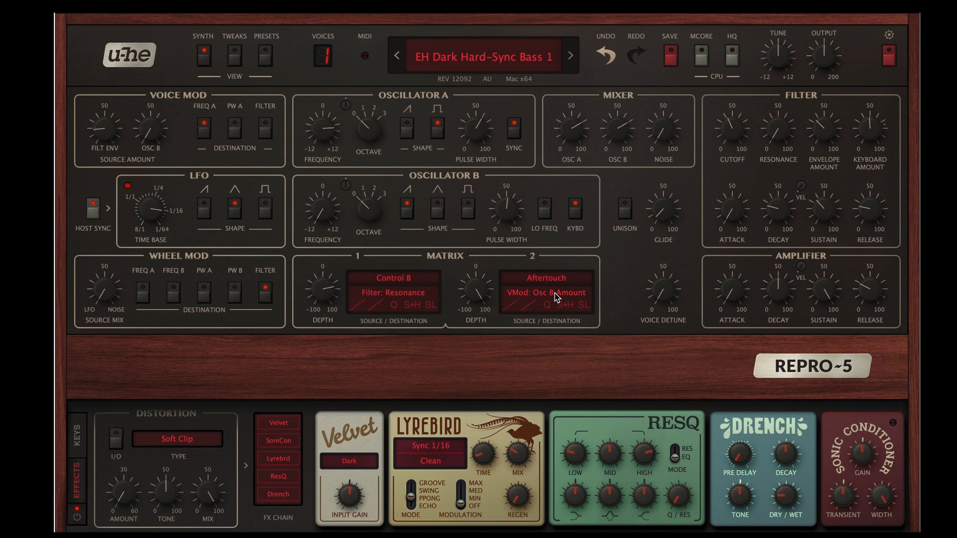
# Step: Lower the mixer's Osc B level, and set a slower LFO time base with the wheel mod source mix moved towards noise
pyautogui.moveTo(625, 125)
pyautogui.mouseDown()
pyautogui.moveTo(626, 237)
pyautogui.moveTo(619, 131)
pyautogui.mouseUp()
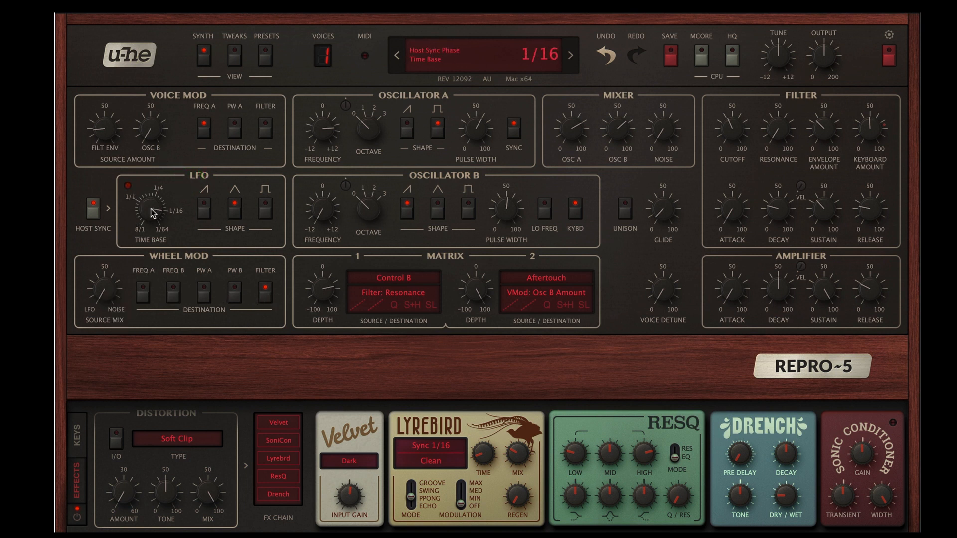
pyautogui.moveTo(148, 212); pyautogui.dragTo(128, 244)
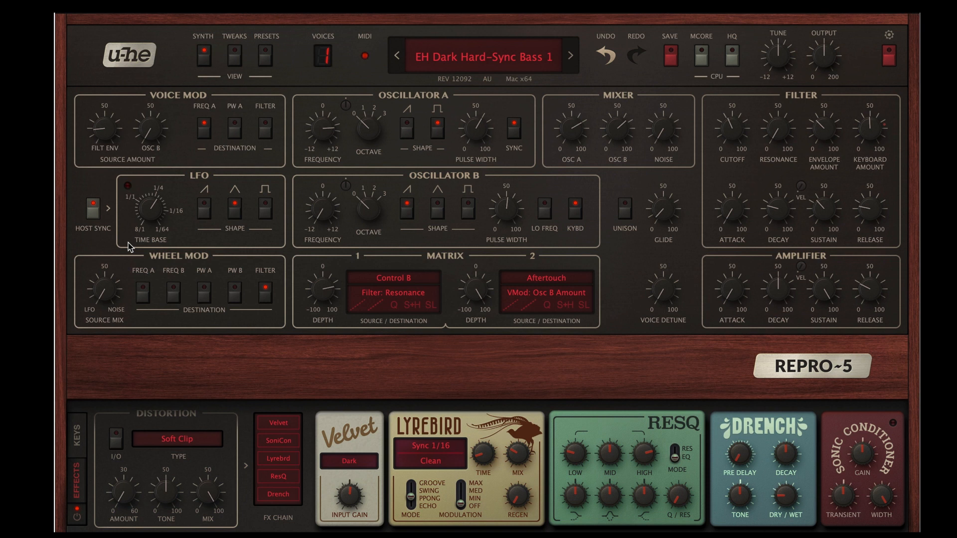
pyautogui.moveTo(105, 288); pyautogui.dragTo(115, 221)
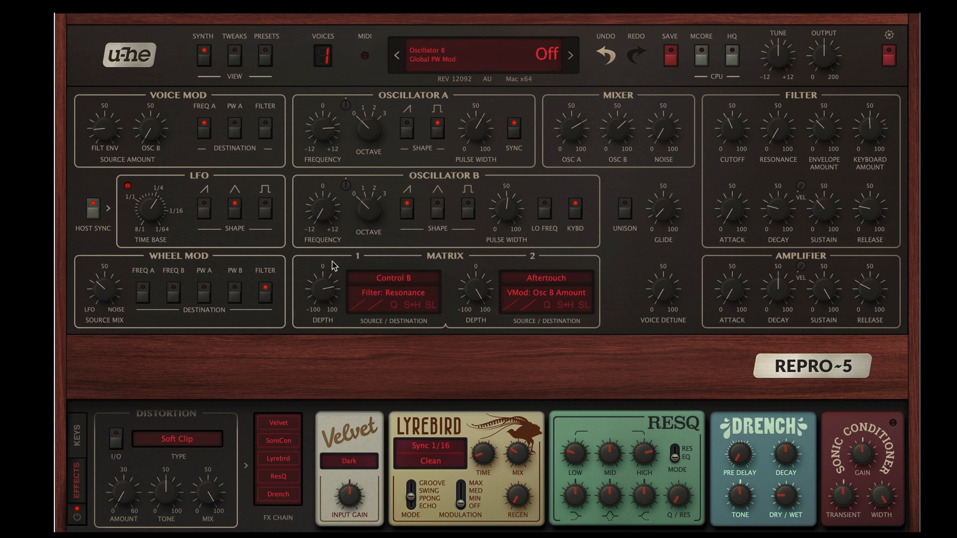
# Step: Turn the wheel mod source mix towards LFO, and load the TUC Reeds on Tape preset from 04 Keys - Pianos & Organs
pyautogui.moveTo(111, 294); pyautogui.dragTo(122, 352)
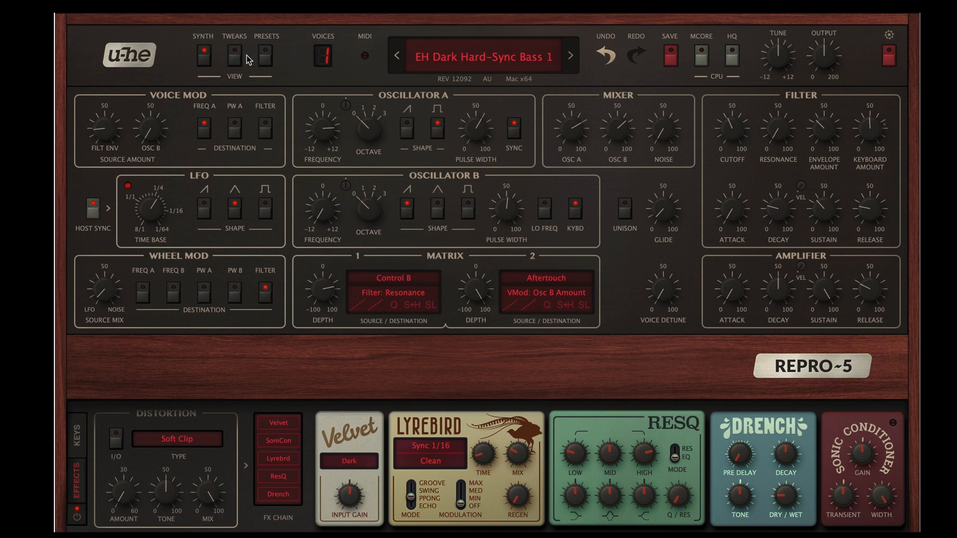
pyautogui.click(263, 54)
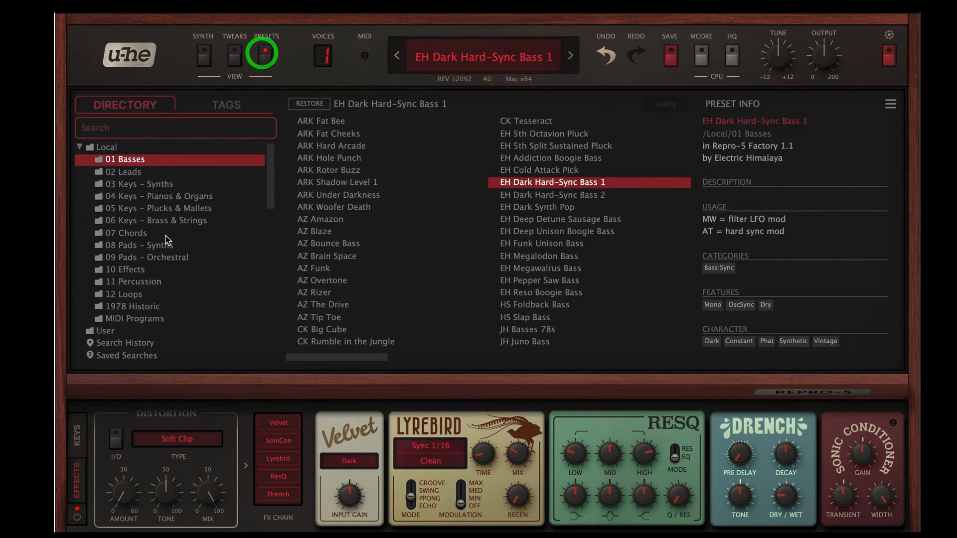
pyautogui.click(179, 195)
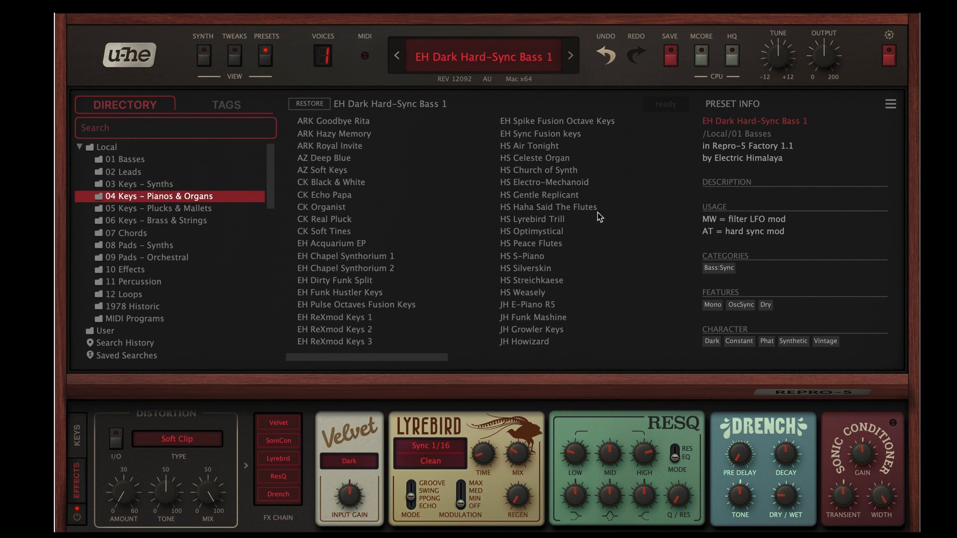
pyautogui.hscroll(10, 597, 213)
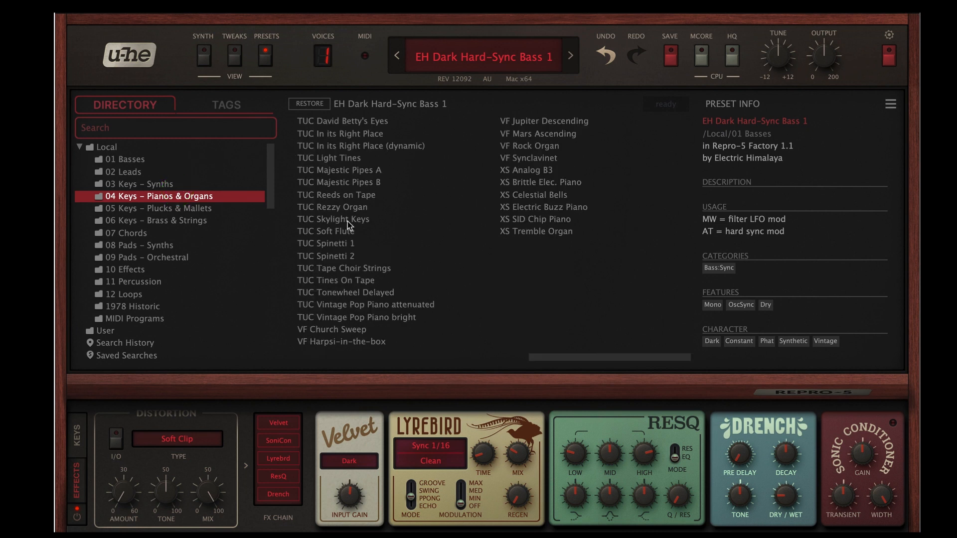
pyautogui.click(359, 196)
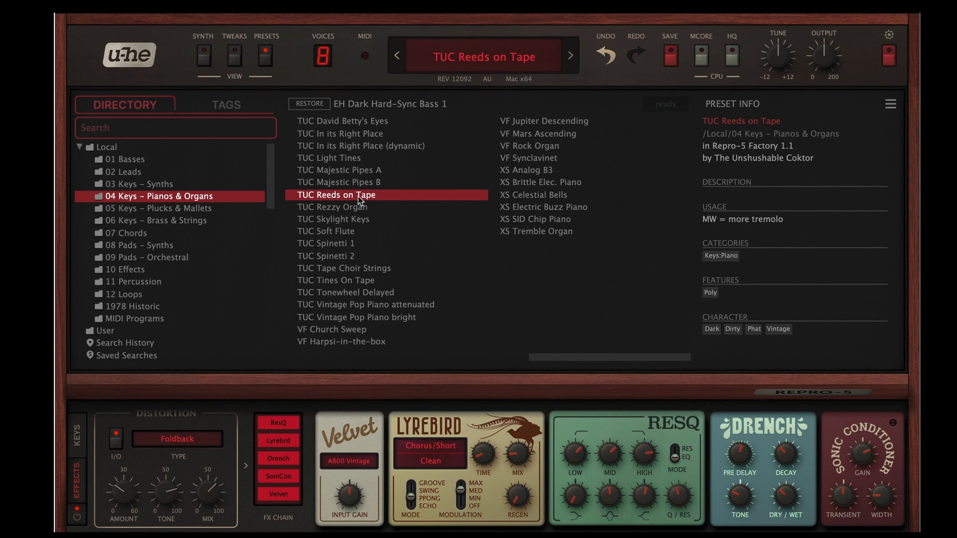
# Step: Return to the synth view and set the number of voices to 4
pyautogui.click(203, 55)
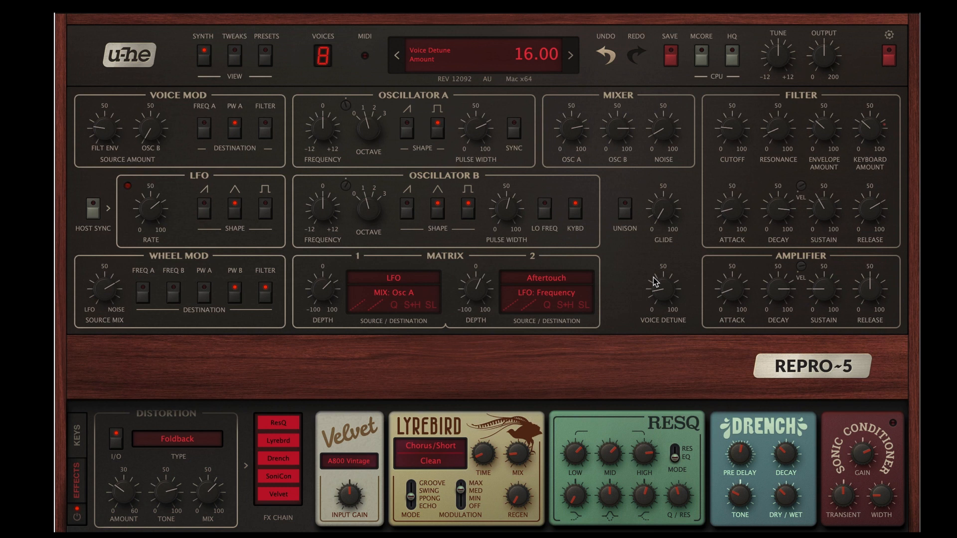
pyautogui.click(323, 56)
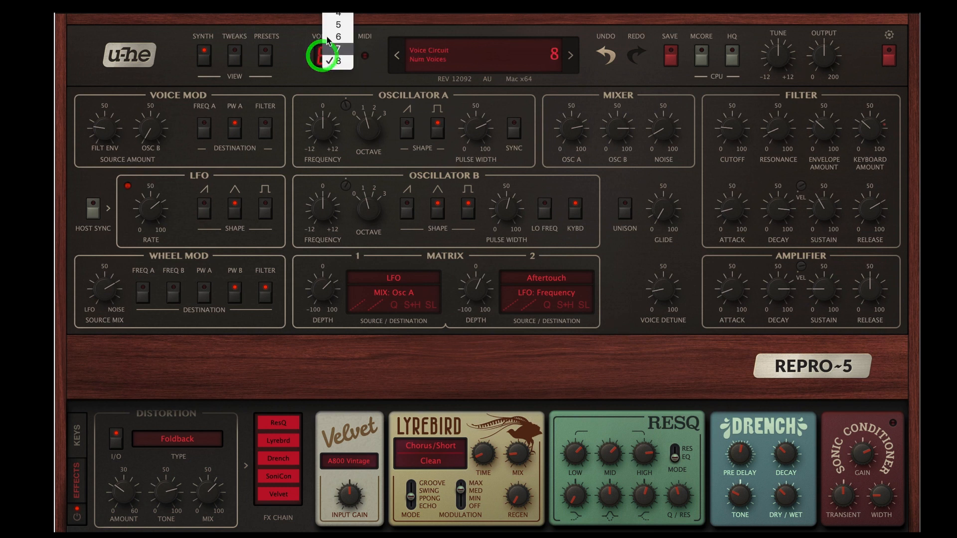
pyautogui.click(331, 23)
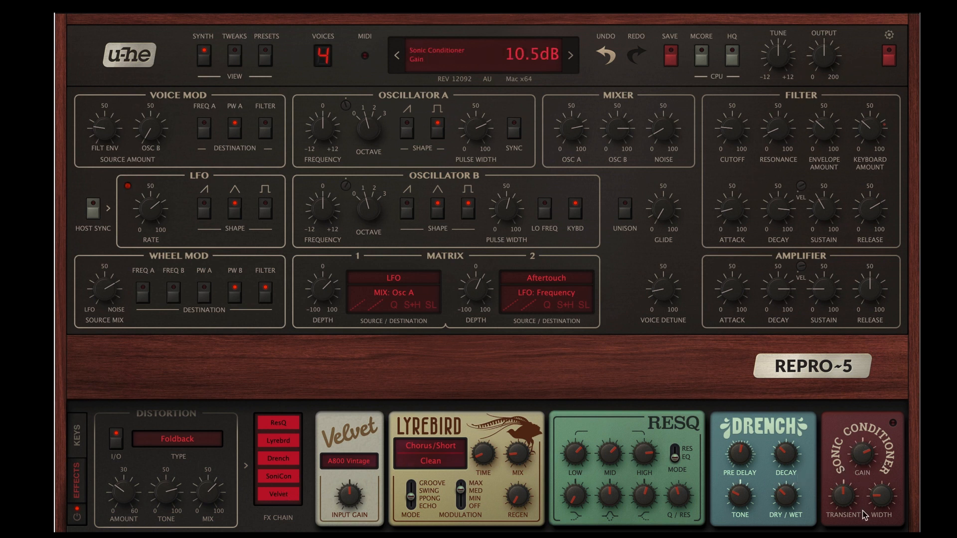
# Step: Switch SoniCon off and on in the FX chain to compare the sound, and leave it bypassed
pyautogui.click(287, 478)
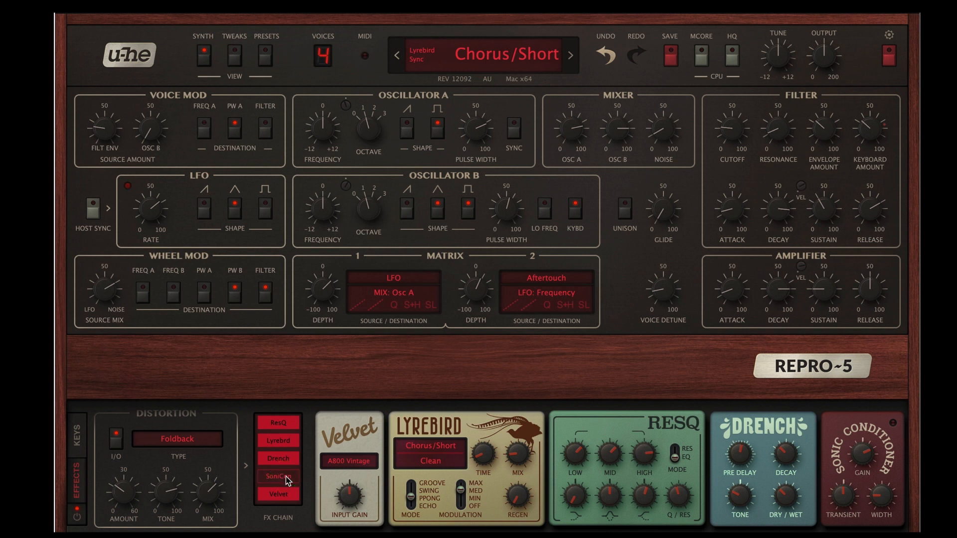
pyautogui.click(286, 479)
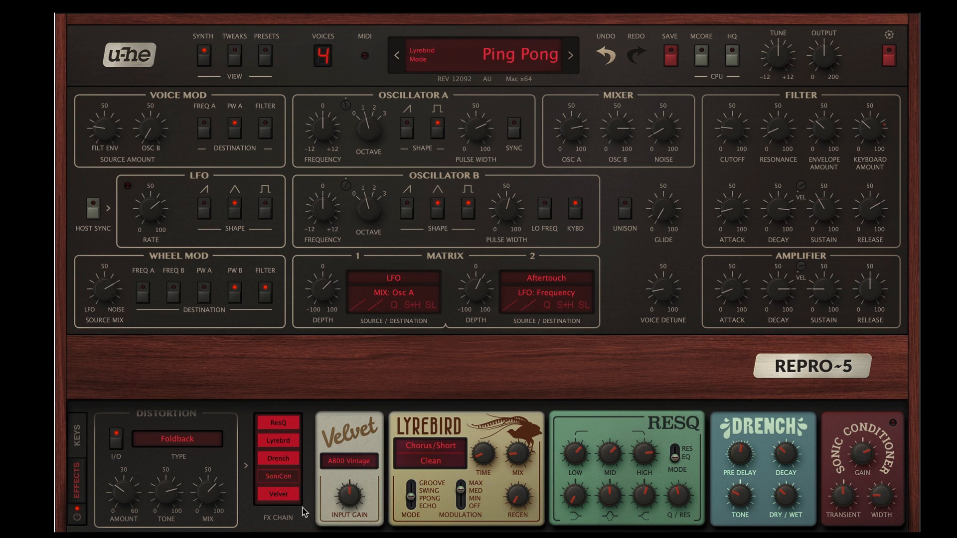
pyautogui.click(267, 478)
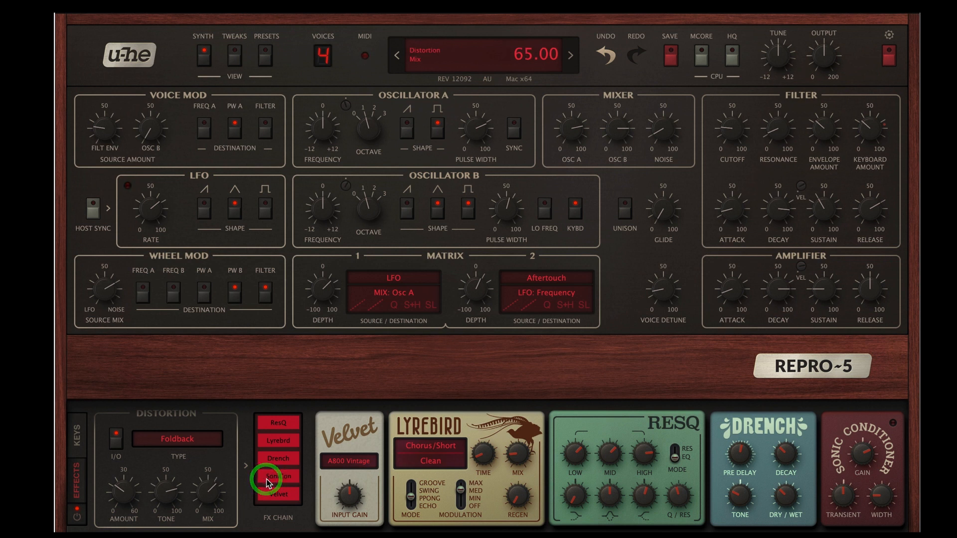
pyautogui.click(271, 480)
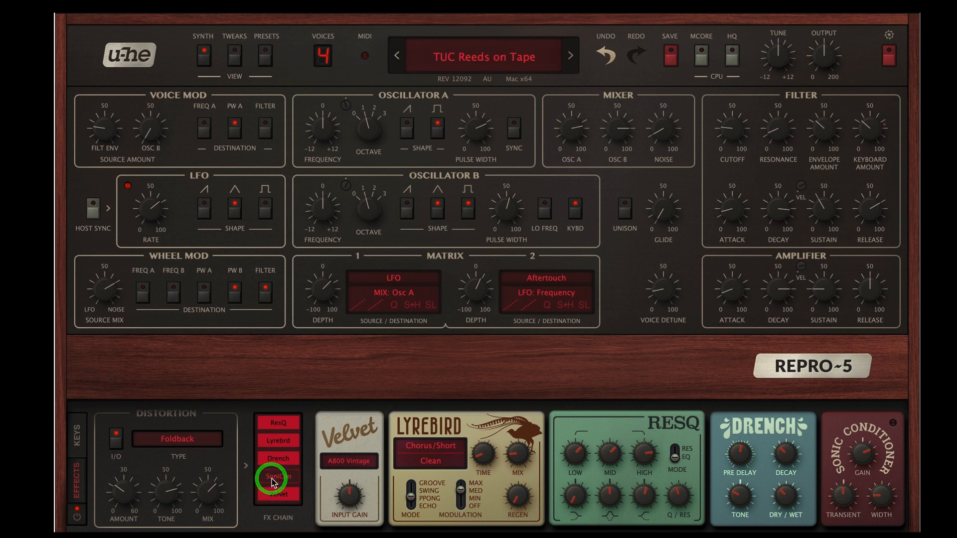
pyautogui.click(273, 482)
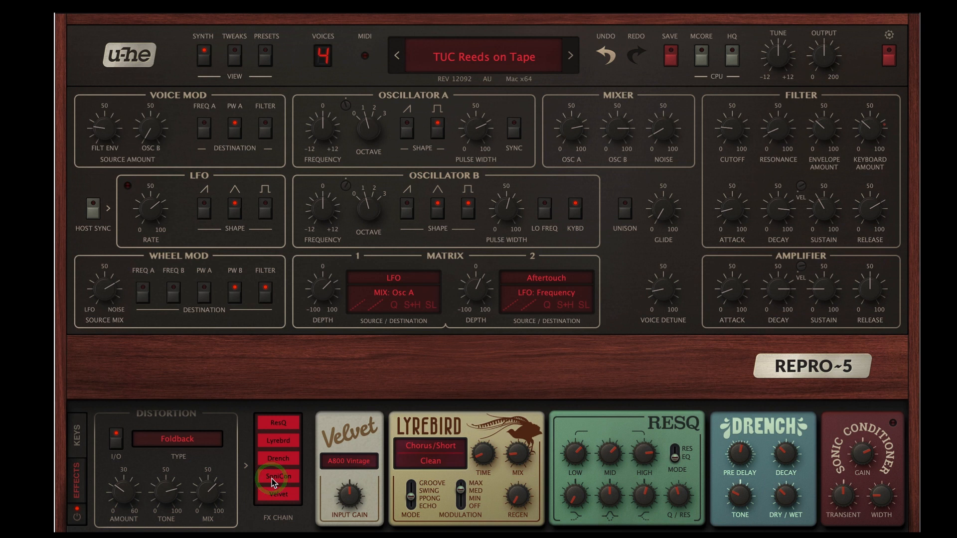
pyautogui.moveTo(871, 459)
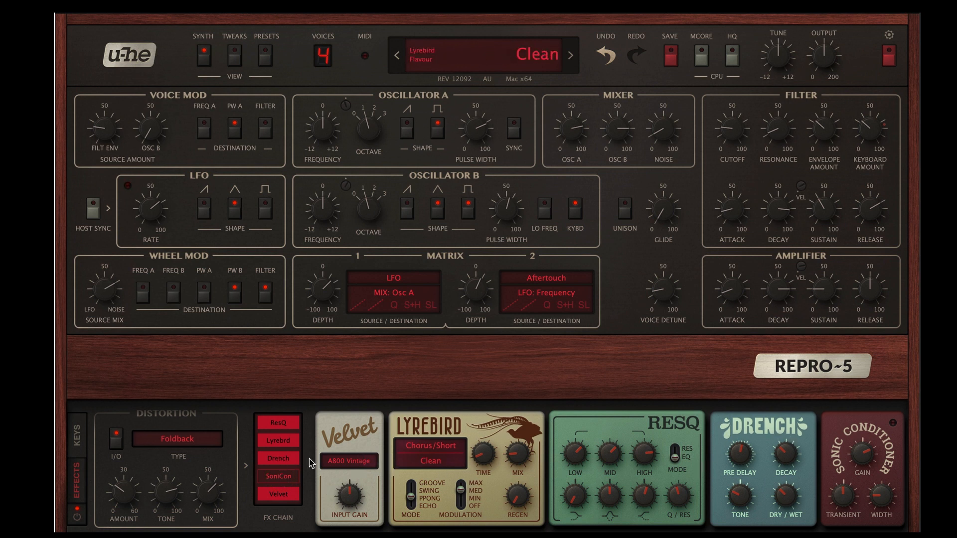
# Step: Bypass Drench and ResQ in the FX chain, switching ResQ back on briefly to compare
pyautogui.click(287, 462)
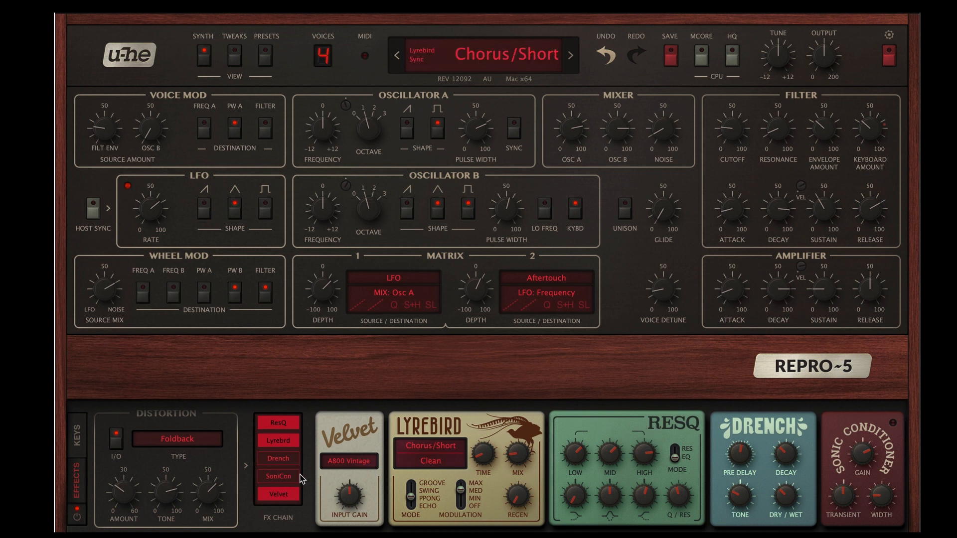
pyautogui.click(279, 424)
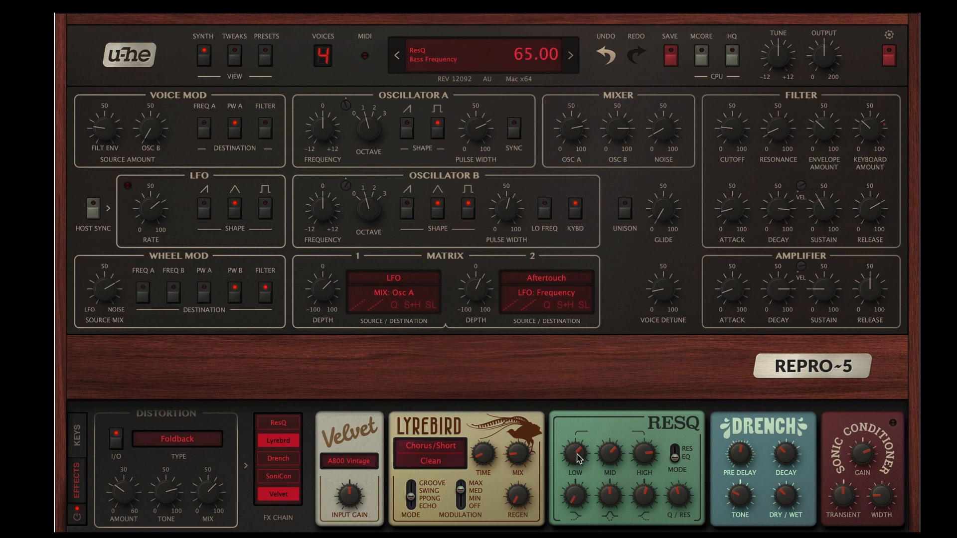
pyautogui.scroll(1, 579, 497)
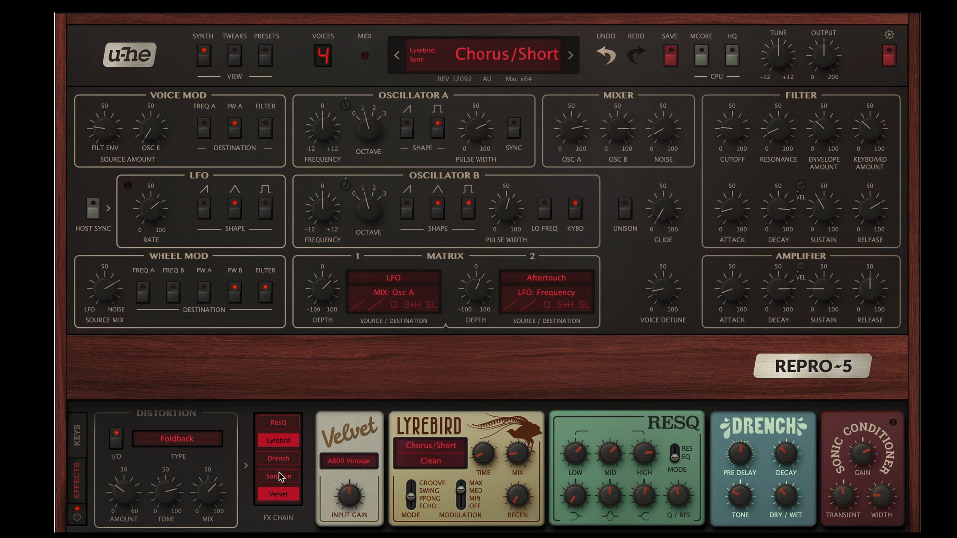
pyautogui.click(283, 424)
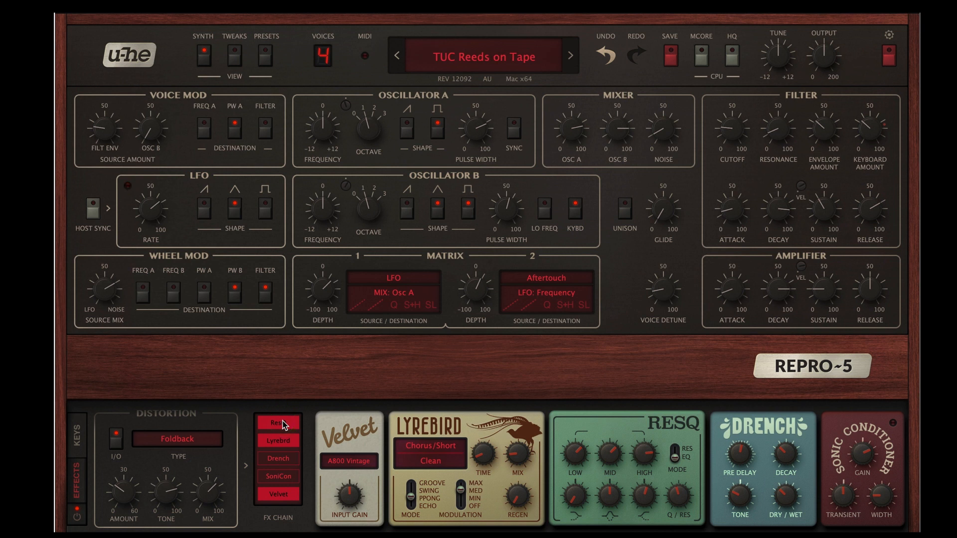
pyautogui.click(283, 422)
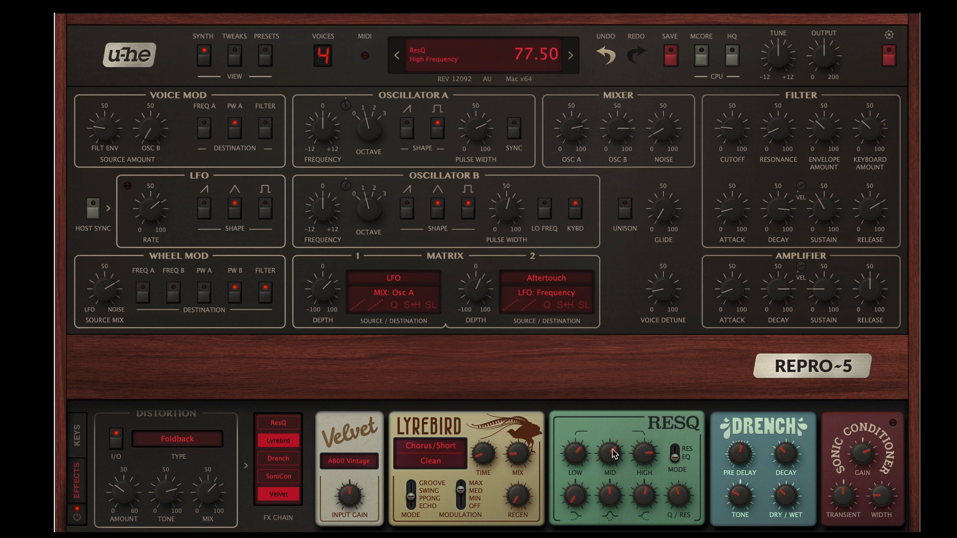
# Step: Bypass Lyrebird after comparing it on and off, and toggle Velvet to compare, leaving Velvet on
pyautogui.click(291, 441)
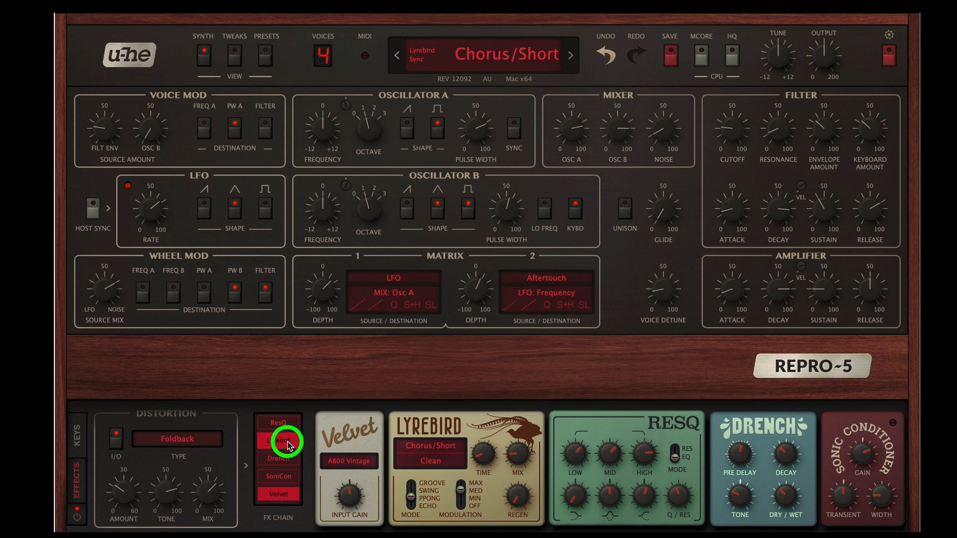
pyautogui.click(292, 441)
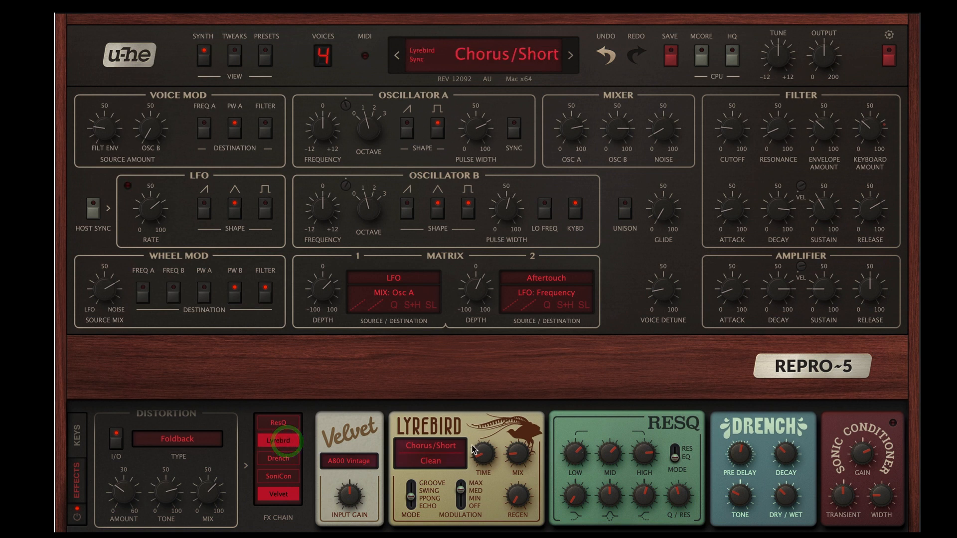
pyautogui.click(280, 440)
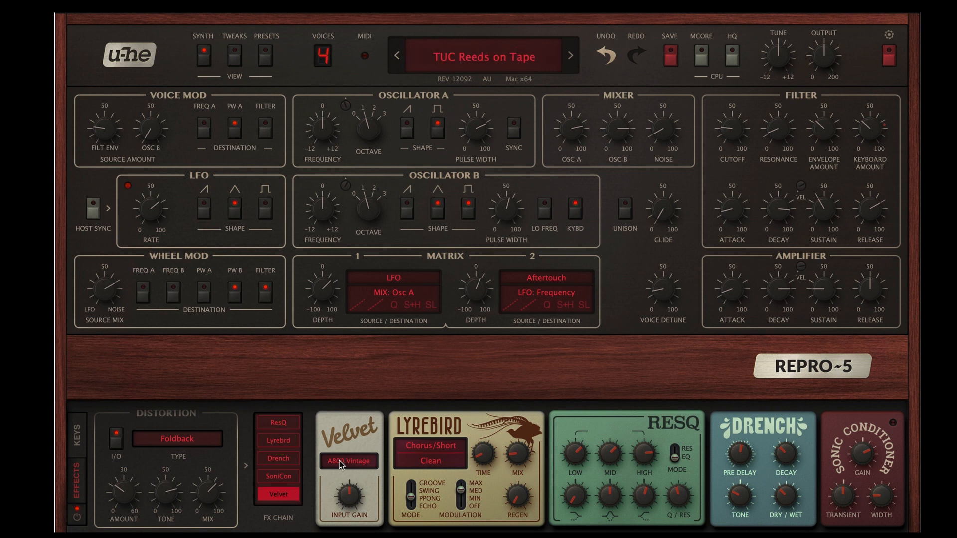
pyautogui.click(287, 500)
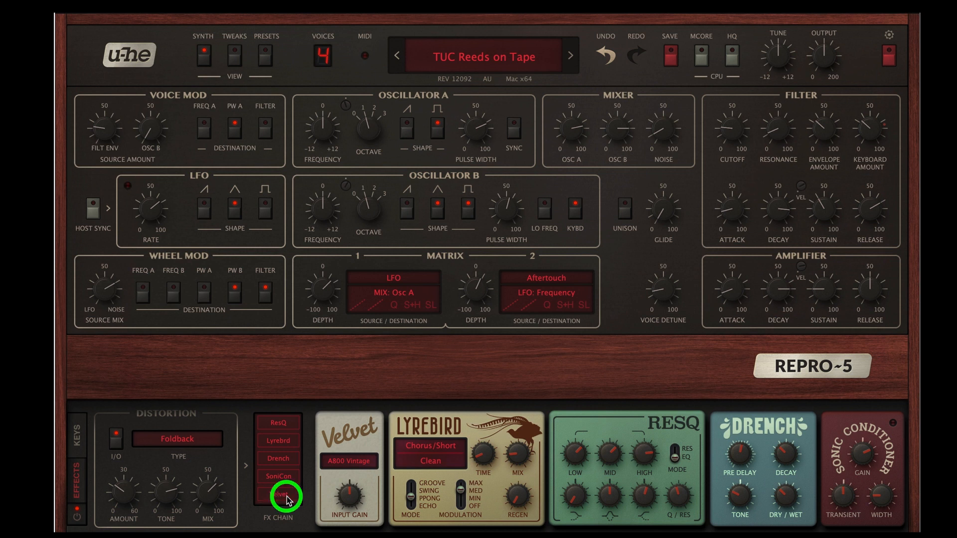
pyautogui.click(288, 499)
pyautogui.click(287, 500)
pyautogui.click(286, 497)
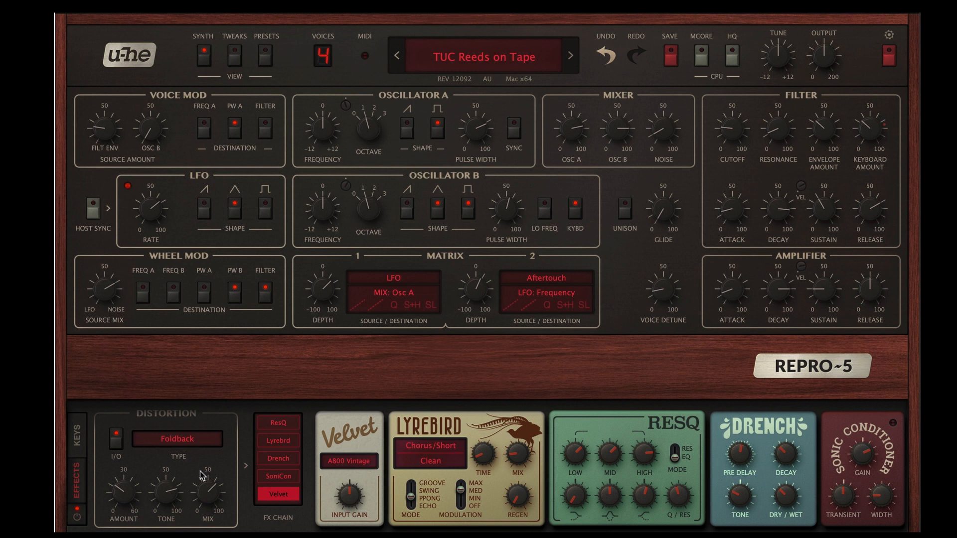
# Step: Switch the distortion off and on to compare the sound, with its tone lowered to 20
pyautogui.click(116, 442)
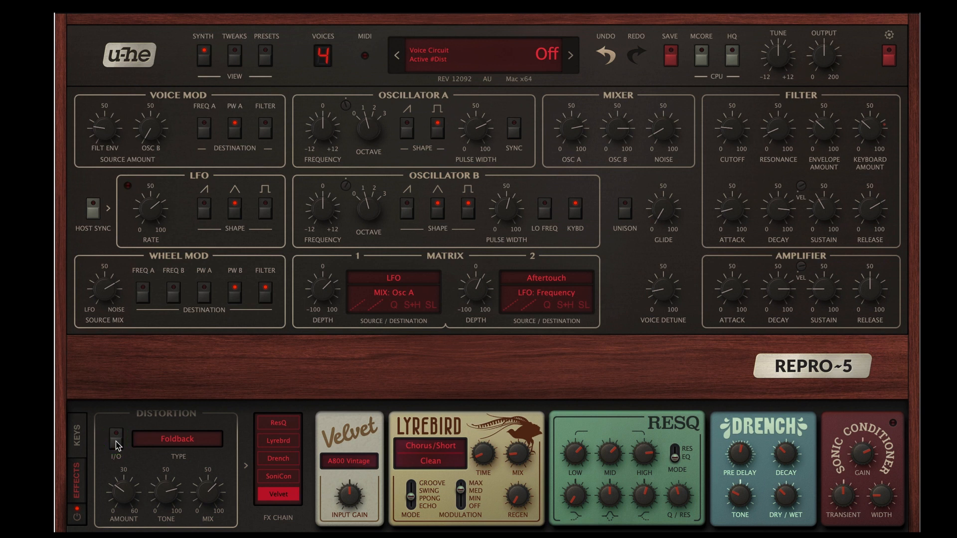
pyautogui.click(116, 441)
pyautogui.click(116, 441)
pyautogui.moveTo(166, 489); pyautogui.dragTo(159, 537)
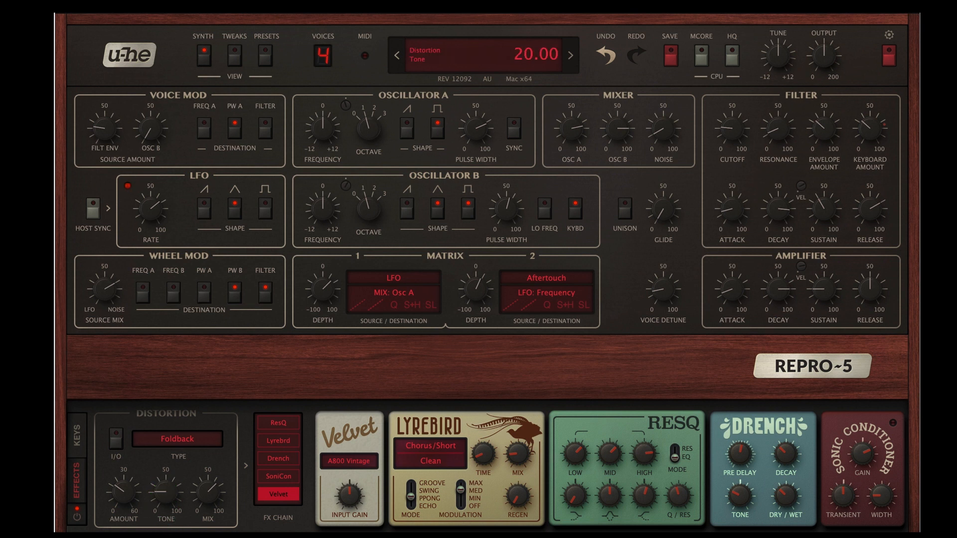
pyautogui.click(115, 444)
pyautogui.click(115, 443)
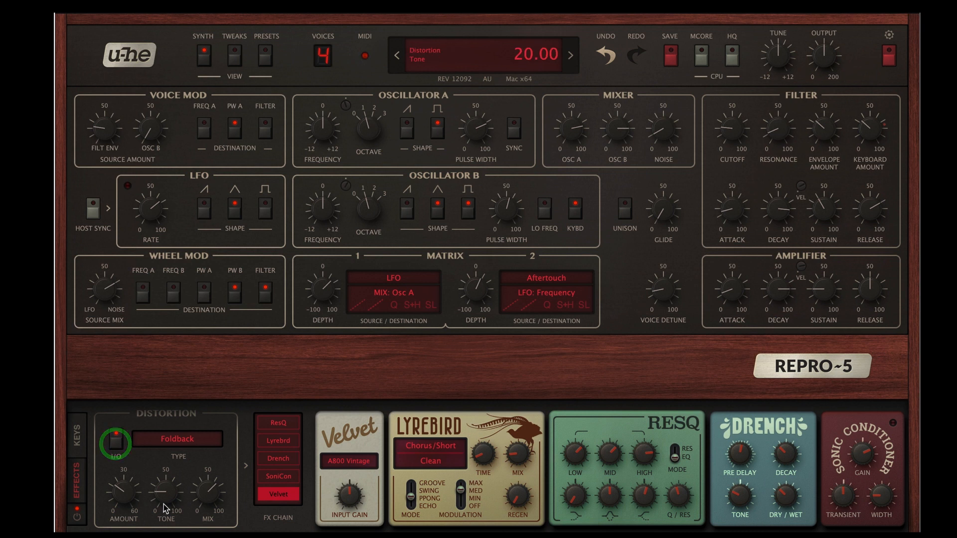
# Step: Raise the distortion tone to 79, fine-tune it, and switch the distortion off
pyautogui.moveTo(166, 494); pyautogui.dragTo(175, 375)
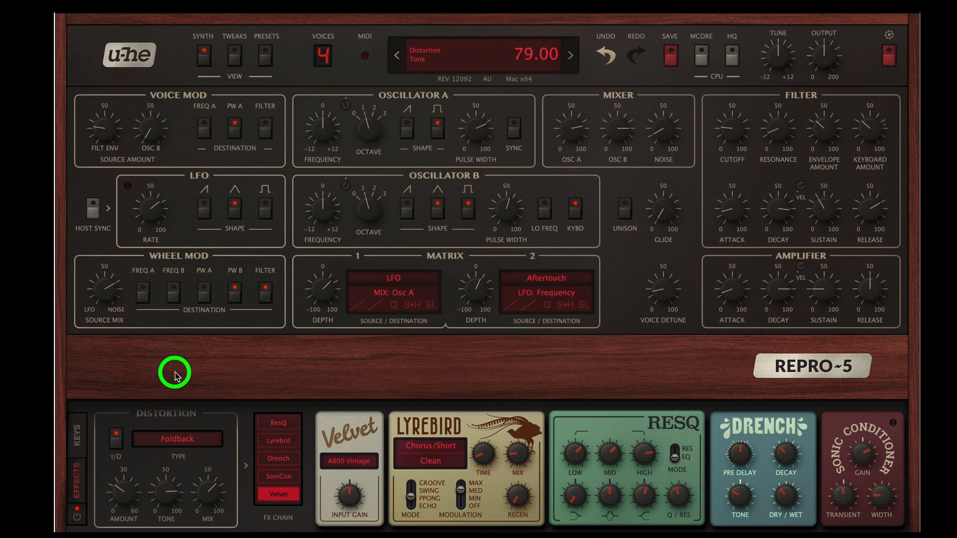
pyautogui.moveTo(166, 493)
pyautogui.mouseDown()
pyautogui.moveTo(167, 537)
pyautogui.moveTo(151, 504)
pyautogui.moveTo(167, 487)
pyautogui.moveTo(168, 500)
pyautogui.moveTo(169, 482)
pyautogui.mouseUp()
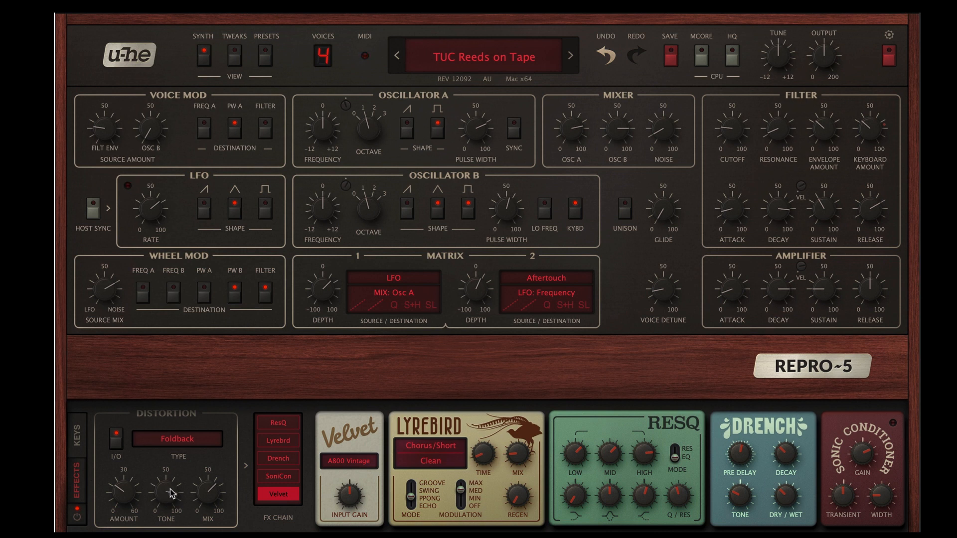
pyautogui.click(116, 442)
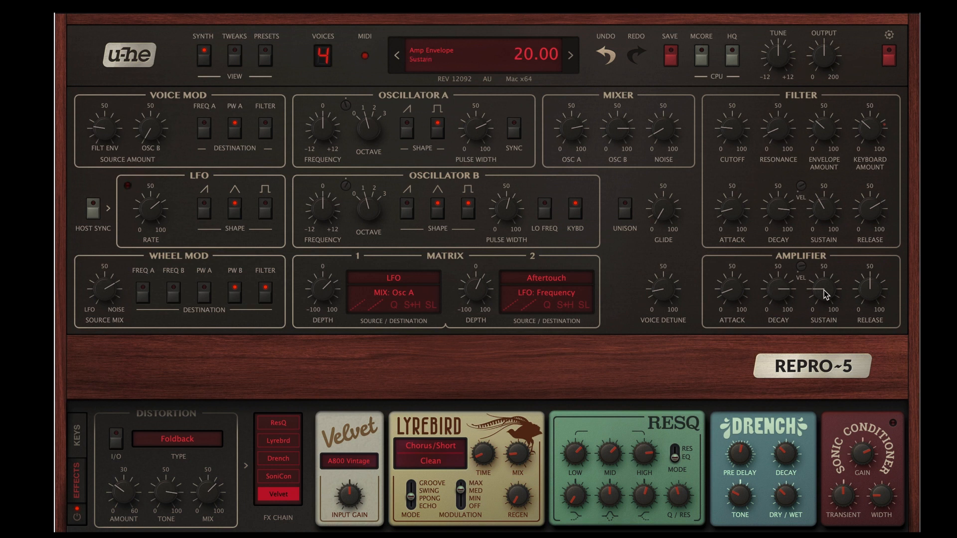
# Step: Show the circuit tweaks view and set the amp envelope chip to Analog
pyautogui.click(234, 55)
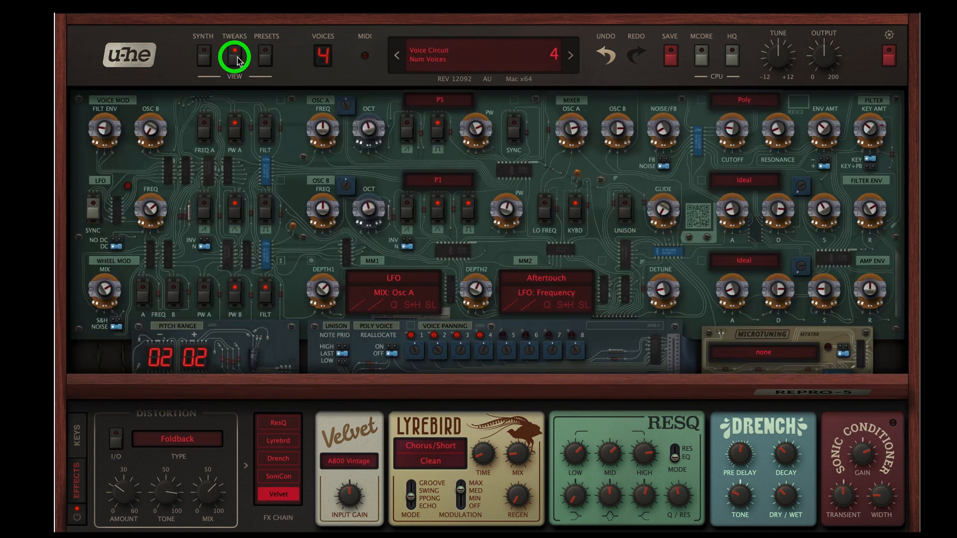
pyautogui.click(755, 266)
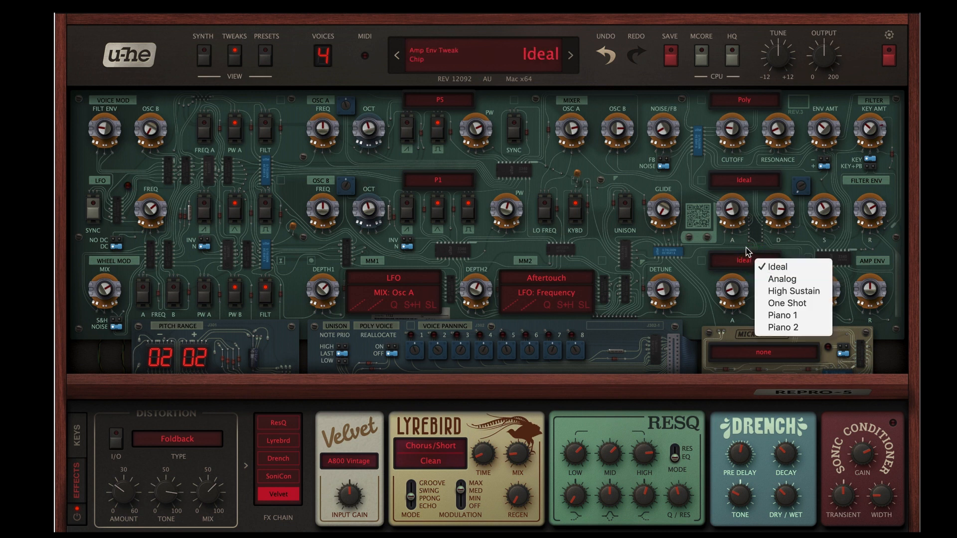
pyautogui.click(746, 249)
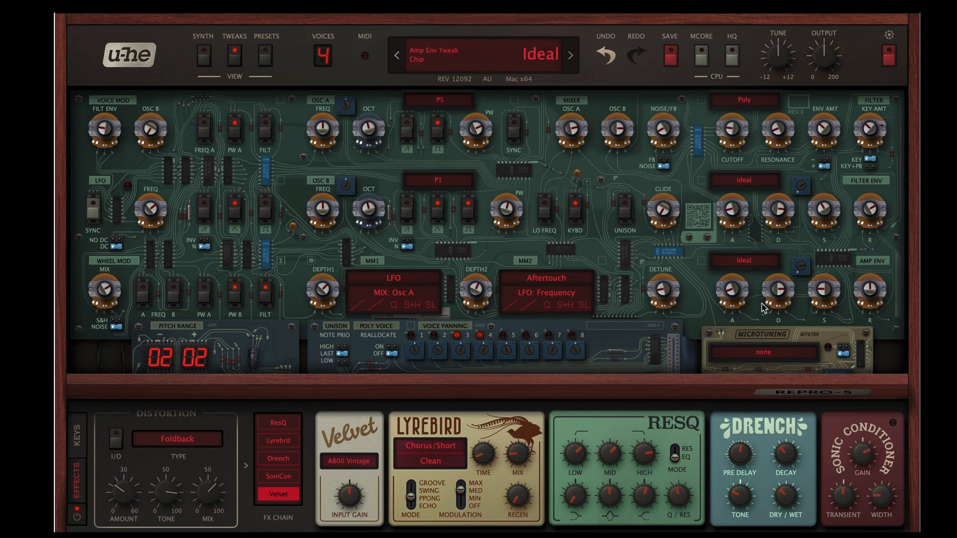
pyautogui.click(752, 263)
pyautogui.click(762, 273)
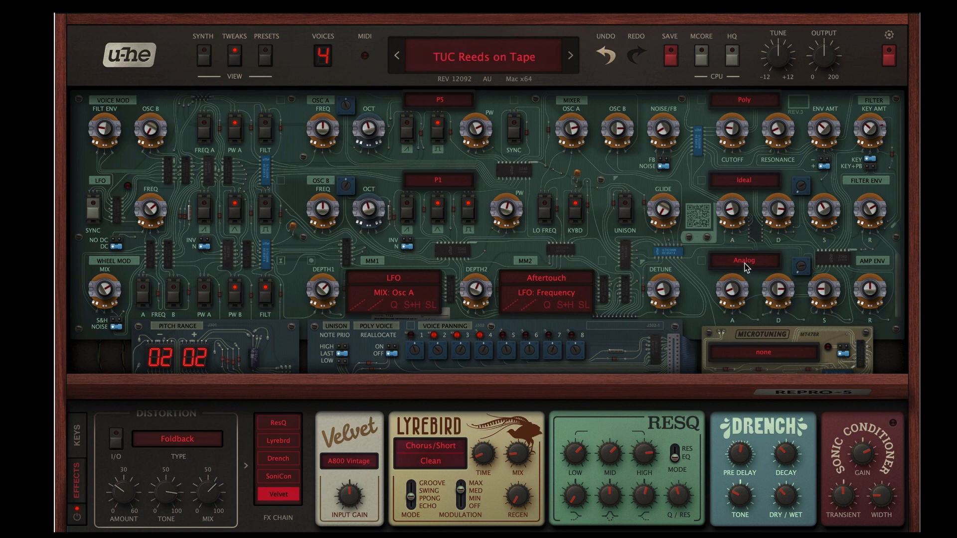
# Step: Try the High Sustain chip for the amp envelope, and set the chip to Ideal
pyautogui.click(747, 267)
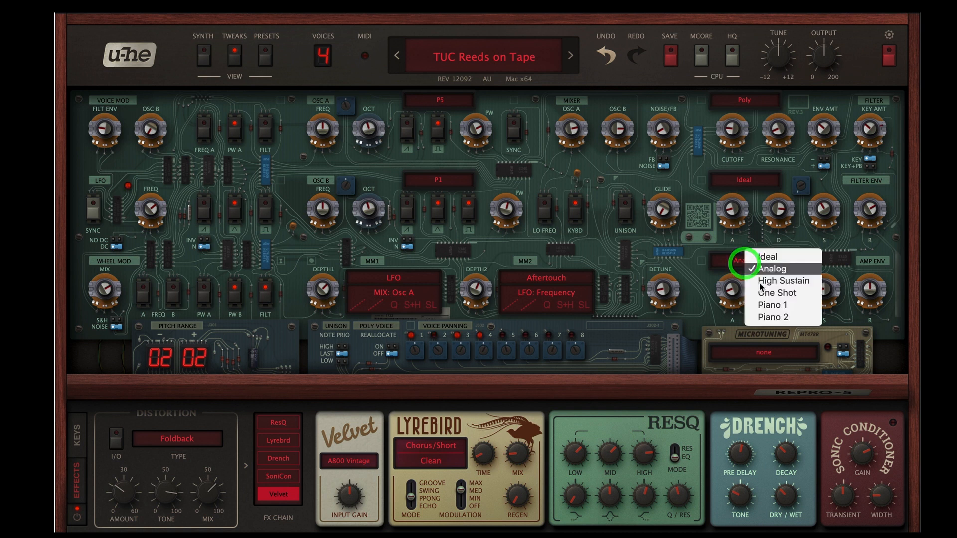
pyautogui.click(760, 283)
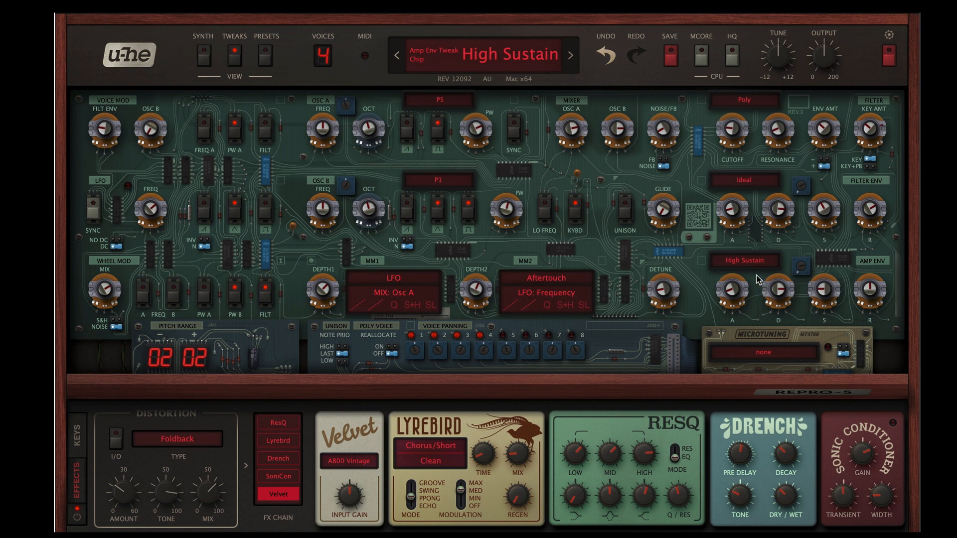
pyautogui.click(752, 262)
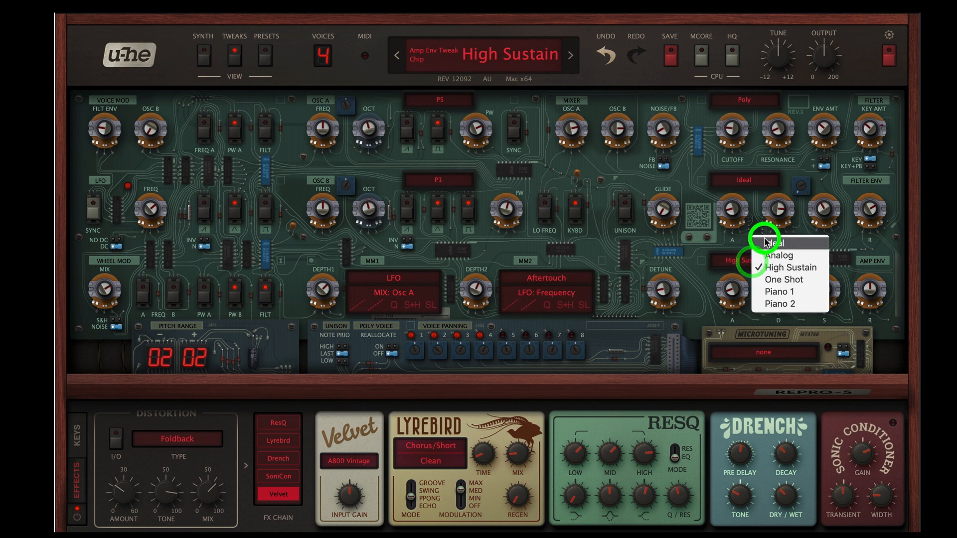
pyautogui.click(765, 239)
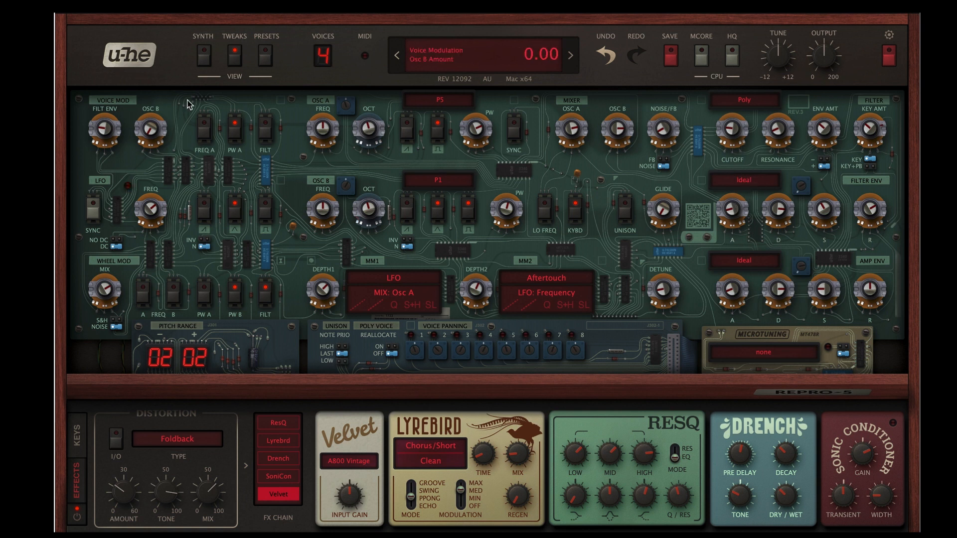
# Step: Show the synth view and sweep the filter cutoff up to 98, down, and up again to compare the sound
pyautogui.click(204, 56)
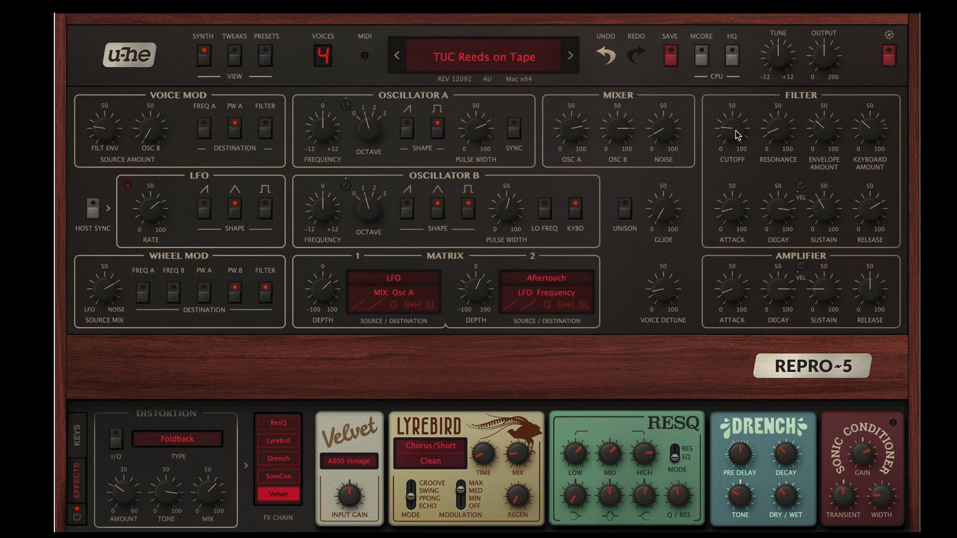
pyautogui.moveTo(736, 135); pyautogui.dragTo(738, 2)
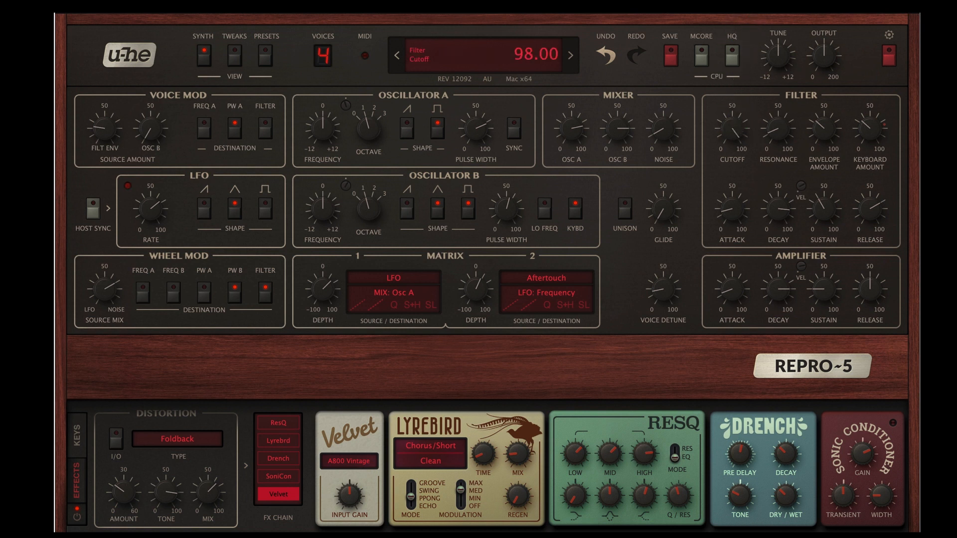
pyautogui.moveTo(733, 131); pyautogui.dragTo(725, 286)
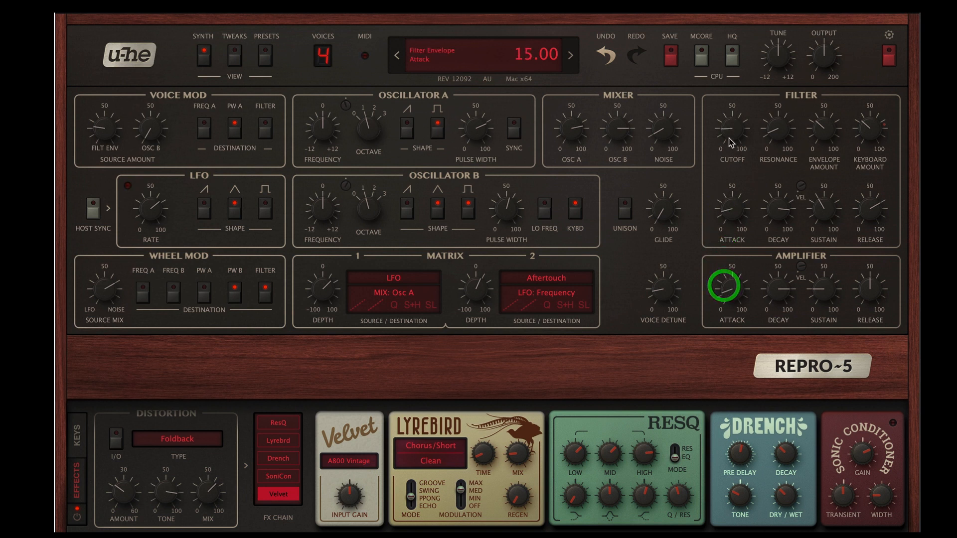
pyautogui.moveTo(731, 132); pyautogui.dragTo(744, 17)
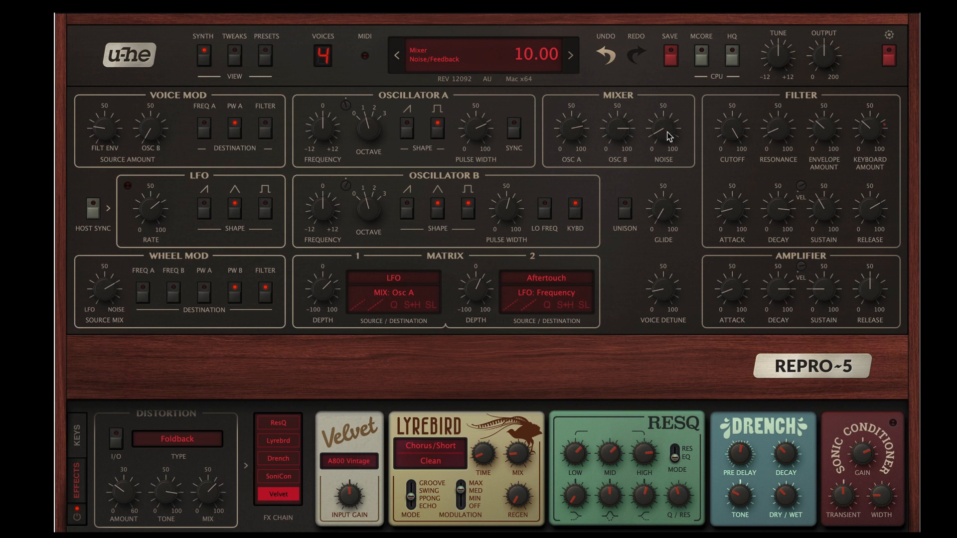
# Step: Adjust the mixer's noise level and turn the Osc A level down fully
pyautogui.moveTo(666, 134)
pyautogui.mouseDown()
pyautogui.moveTo(664, 81)
pyautogui.moveTo(668, 136)
pyautogui.mouseUp()
pyautogui.click(664, 189)
pyautogui.moveTo(571, 129); pyautogui.dragTo(553, 384)
# Step: Turn the wheel modulation mix toward LFO and back toward noise, and adjust the amplifier sustain
pyautogui.moveTo(106, 287)
pyautogui.moveTo(108, 291); pyautogui.dragTo(102, 438)
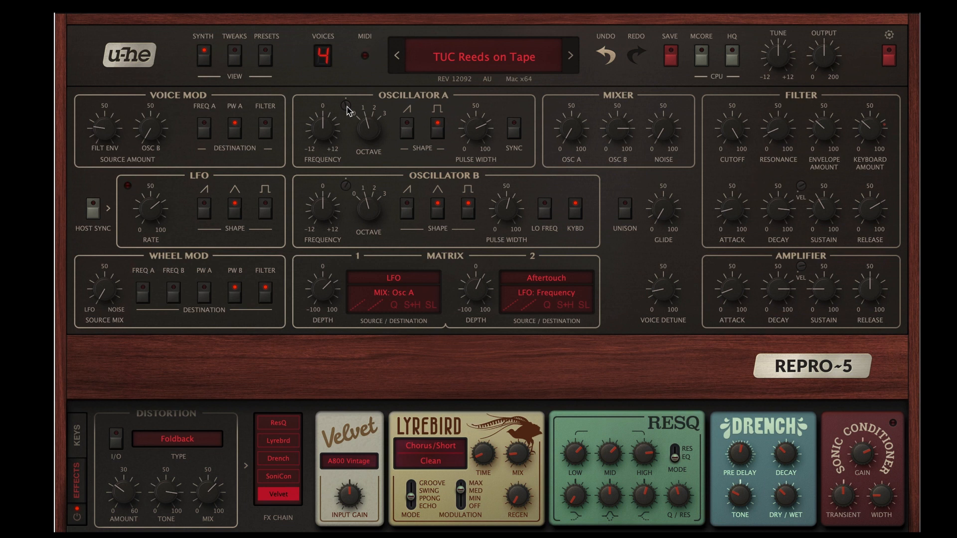
pyautogui.moveTo(826, 295); pyautogui.dragTo(825, 262)
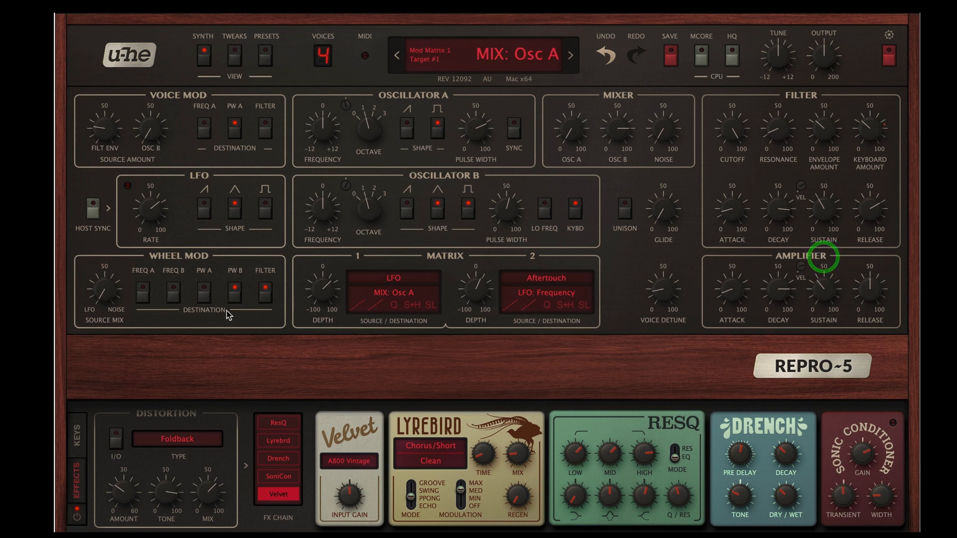
pyautogui.moveTo(110, 299); pyautogui.dragTo(130, 156)
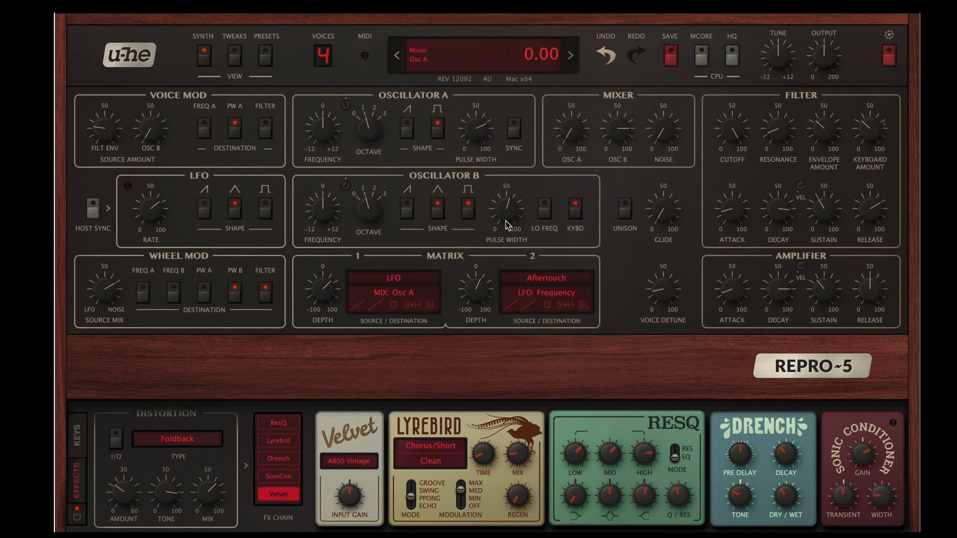
# Step: Raise oscillator B's pulse width slightly, trim the wheel modulation mix, and turn the Osc B mixer level down fully
pyautogui.moveTo(507, 212); pyautogui.dragTo(509, 181)
pyautogui.moveTo(103, 288)
pyautogui.mouseDown()
pyautogui.moveTo(102, 227)
pyautogui.moveTo(103, 305)
pyautogui.mouseUp()
pyautogui.click(624, 140)
pyautogui.moveTo(625, 140); pyautogui.dragTo(628, 284)
pyautogui.click(627, 166)
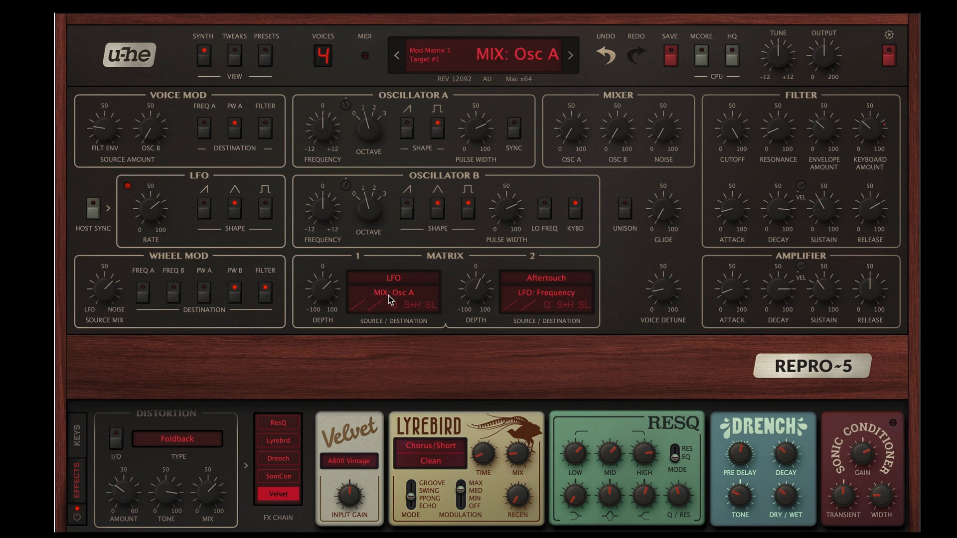
# Step: Lower the Osc A mixer level to 0, adjust the depth of matrix slot 1, and raise Osc A again
pyautogui.moveTo(570, 138); pyautogui.dragTo(576, 167)
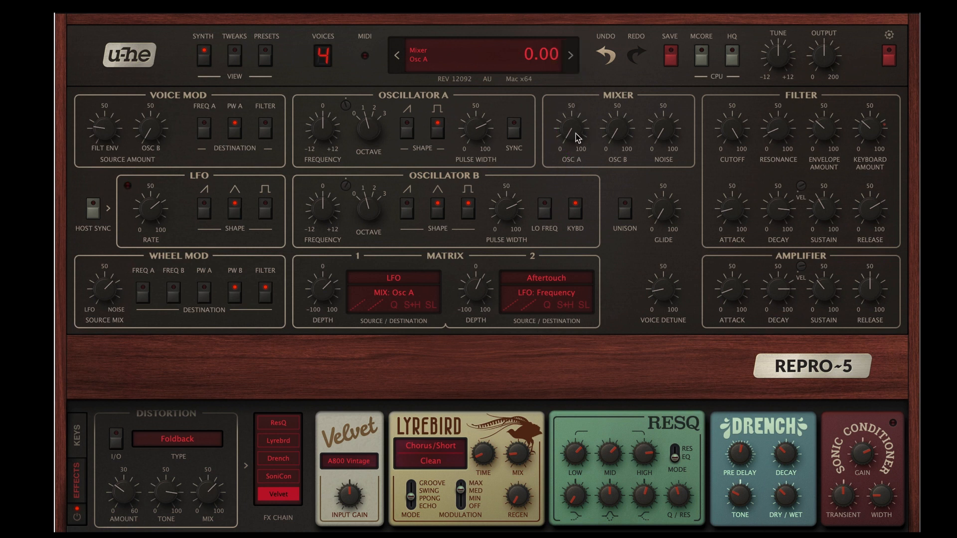
pyautogui.moveTo(322, 285)
pyautogui.mouseDown()
pyautogui.moveTo(324, 235)
pyautogui.moveTo(325, 300)
pyautogui.mouseUp()
pyautogui.moveTo(570, 110); pyautogui.dragTo(566, 56)
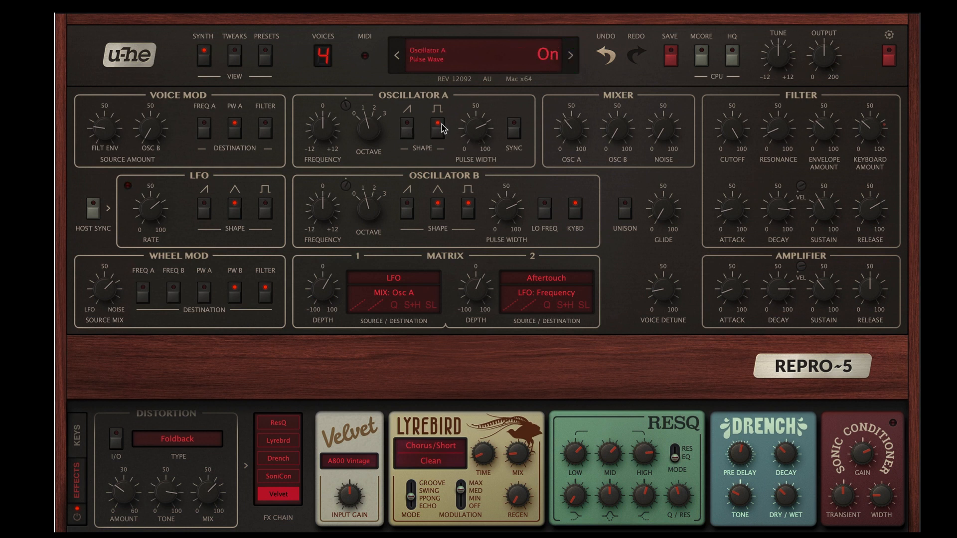
# Step: Fine-tune oscillator A's pulse width and raise the Osc B mixer level to 40, trimmed to 38
pyautogui.moveTo(478, 128)
pyautogui.mouseDown()
pyautogui.moveTo(476, 110)
pyautogui.moveTo(477, 149)
pyautogui.moveTo(485, 112)
pyautogui.moveTo(483, 124)
pyautogui.mouseUp()
pyautogui.click(608, 55)
pyautogui.click(611, 54)
pyautogui.click(612, 53)
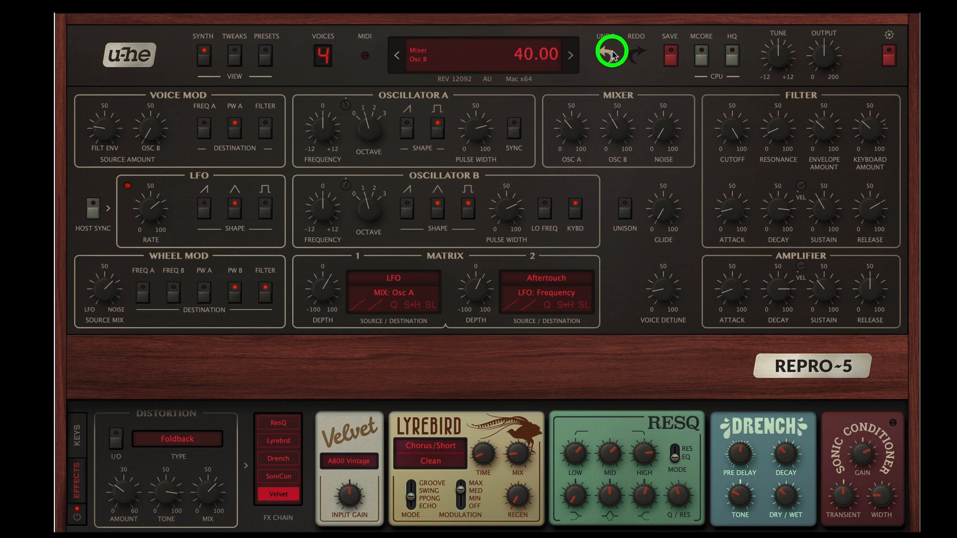
pyautogui.moveTo(573, 130); pyautogui.dragTo(613, 131)
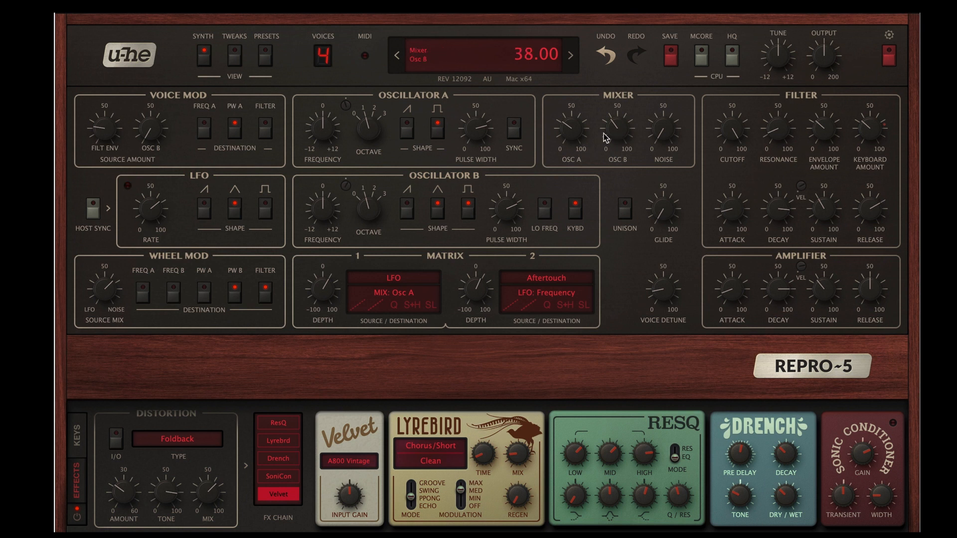
# Step: Turn the Osc B mixer level down fully, raise Osc A slightly, and set oscillator A's pulse width to 66
pyautogui.moveTo(614, 129); pyautogui.dragTo(616, 282)
pyautogui.moveTo(566, 131); pyautogui.dragTo(568, 107)
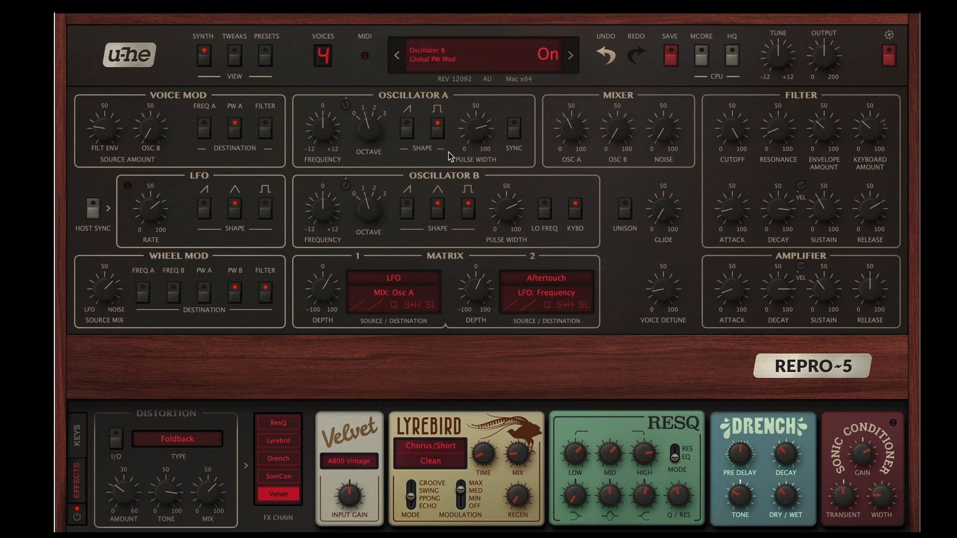
pyautogui.moveTo(480, 135); pyautogui.dragTo(477, 151)
# Step: Bring Osc B up in the mixer with Osc A turned down fully, and set the noise level to 11
pyautogui.moveTo(613, 137); pyautogui.dragTo(577, 89)
pyautogui.moveTo(566, 129); pyautogui.dragTo(501, 244)
pyautogui.moveTo(667, 133); pyautogui.dragTo(667, 111)
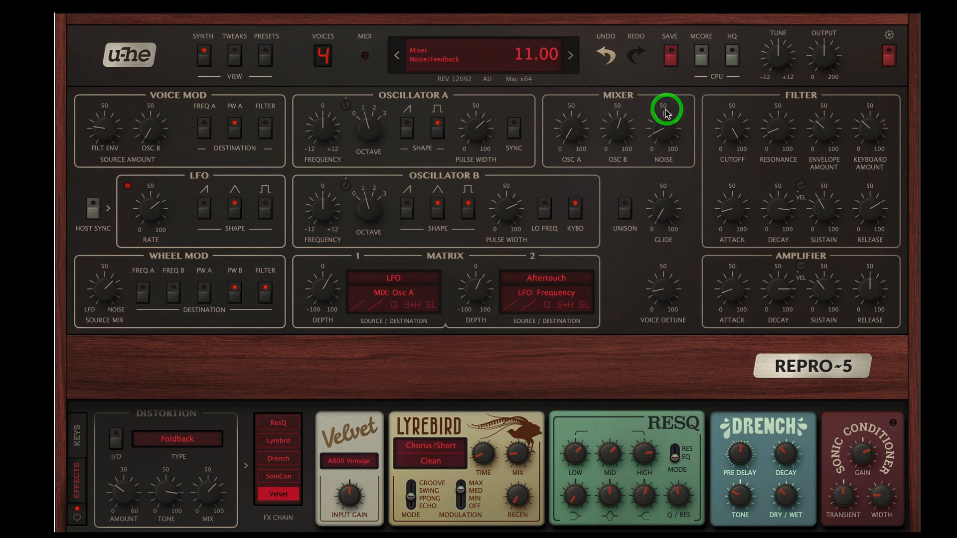
pyautogui.moveTo(620, 128); pyautogui.dragTo(622, 121)
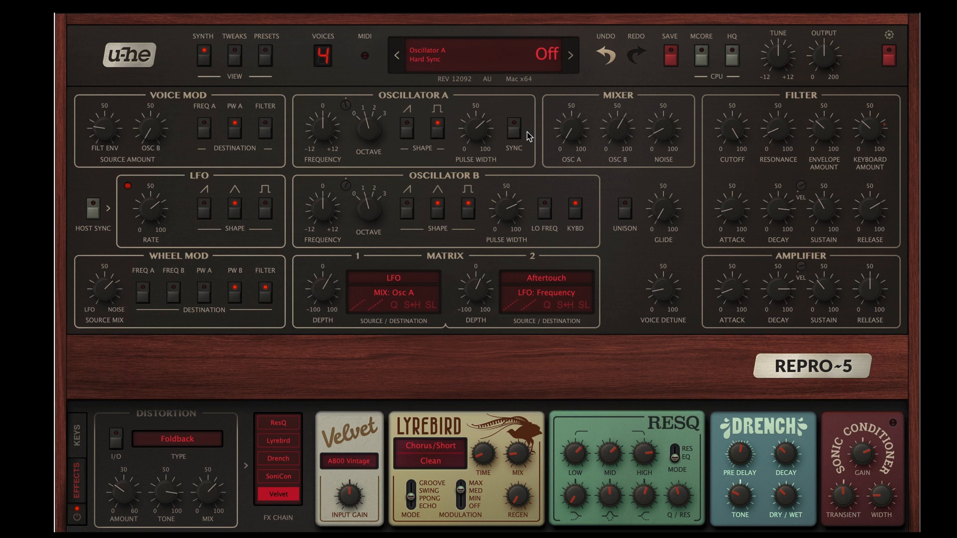
# Step: Raise the Osc A mixer level, and fine-tune oscillator A's pulse width and the voice modulation filter envelope amount
pyautogui.moveTo(588, 155); pyautogui.dragTo(570, 39)
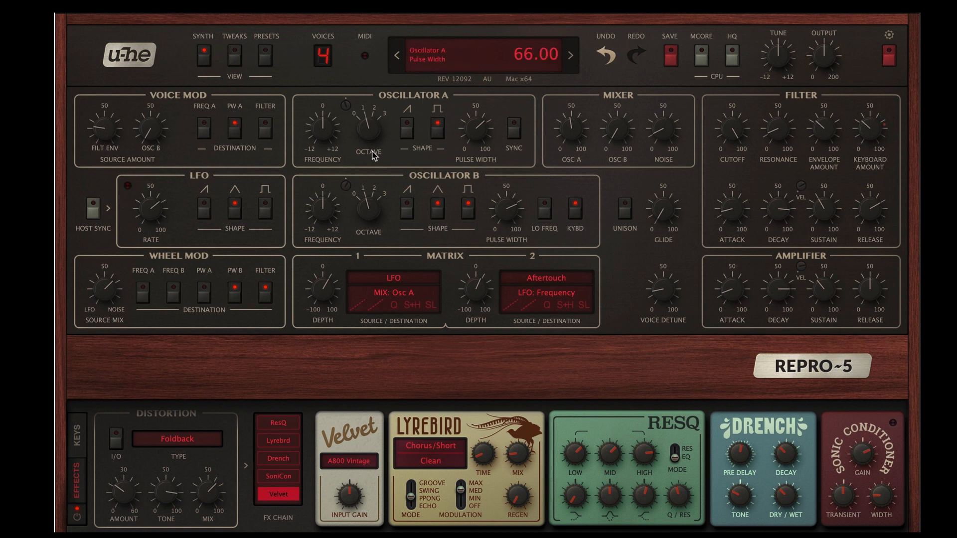
pyautogui.click(476, 120)
pyautogui.moveTo(476, 120)
pyautogui.mouseDown()
pyautogui.moveTo(477, 111)
pyautogui.moveTo(483, 193)
pyautogui.moveTo(480, 127)
pyautogui.mouseUp()
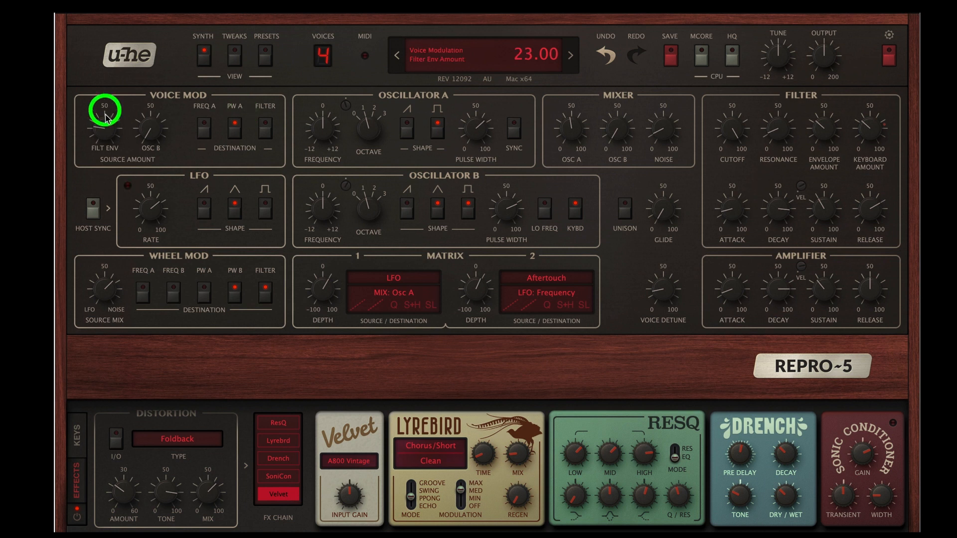
pyautogui.moveTo(104, 110); pyautogui.dragTo(113, 131)
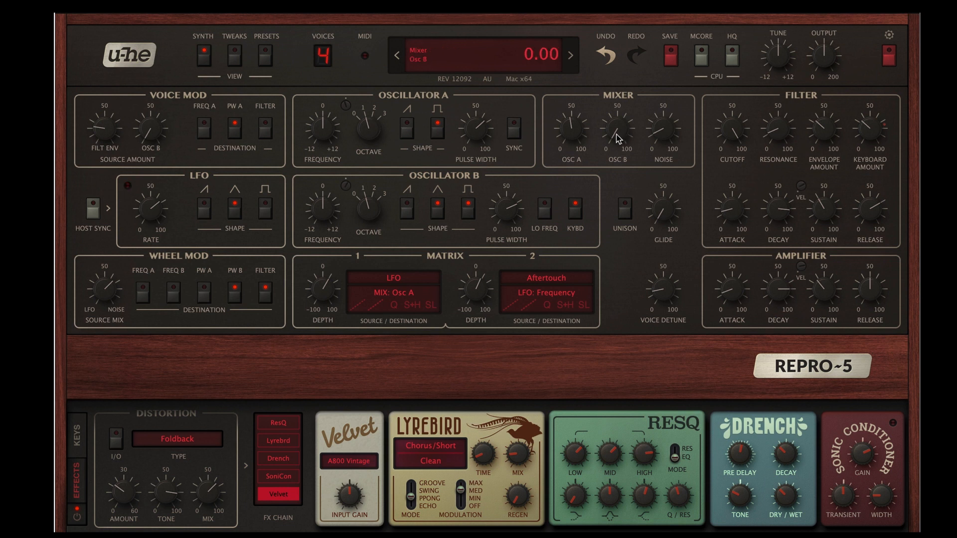
# Step: Raise the Osc B mixer level and turn the filter cutoff down from its maximum
pyautogui.moveTo(618, 139); pyautogui.dragTo(609, 36)
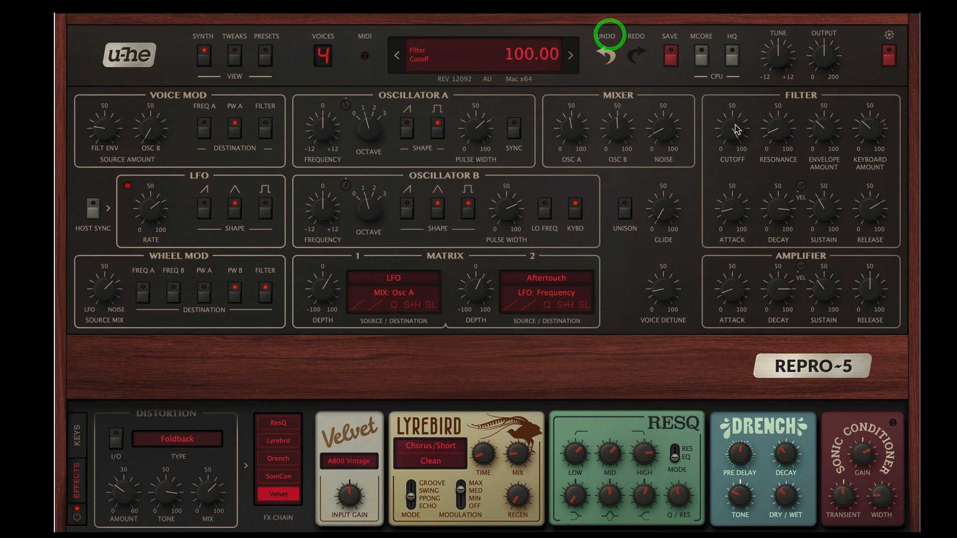
pyautogui.moveTo(736, 130); pyautogui.dragTo(741, 274)
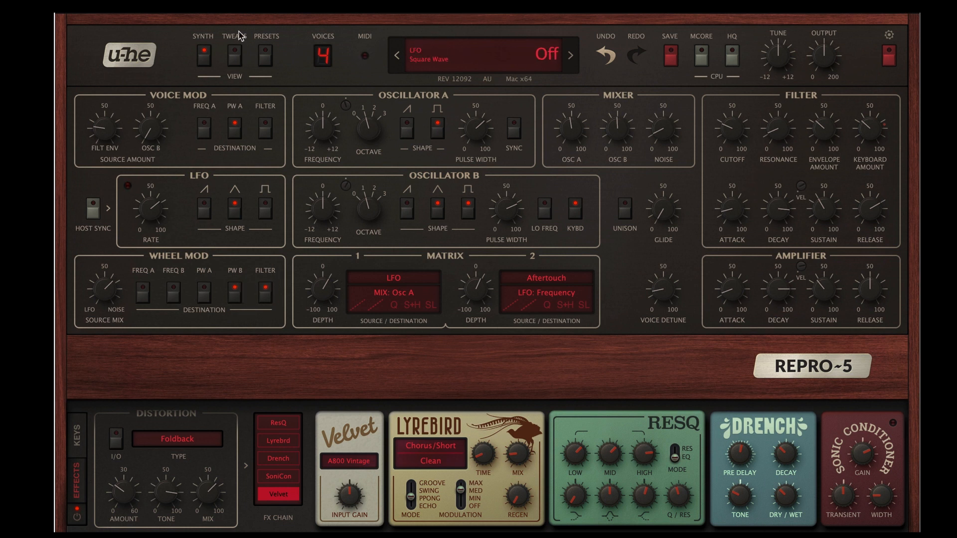
# Step: Reload the original TUC Reeds on Tape preset and list the presets in the 11 Percussion folder
pyautogui.click(571, 54)
pyautogui.click(397, 56)
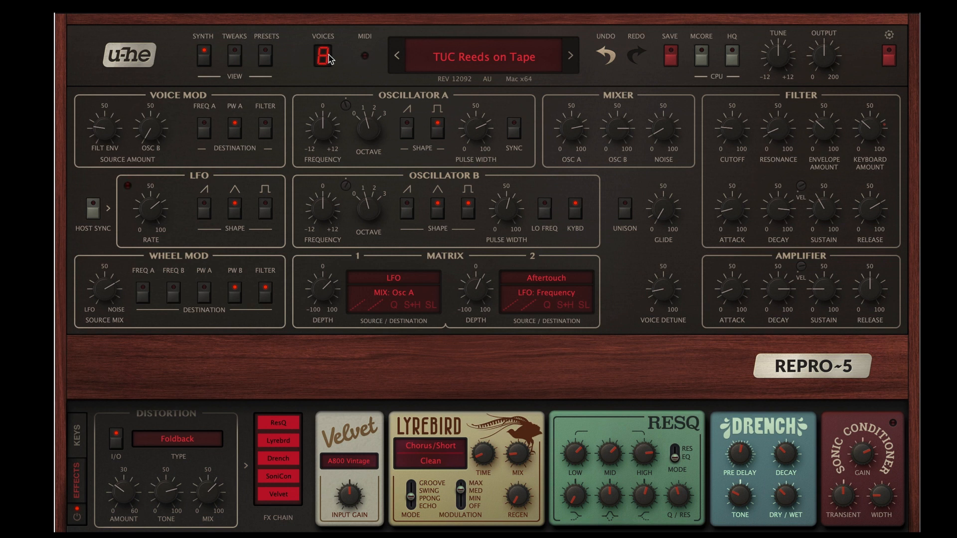
pyautogui.click(264, 57)
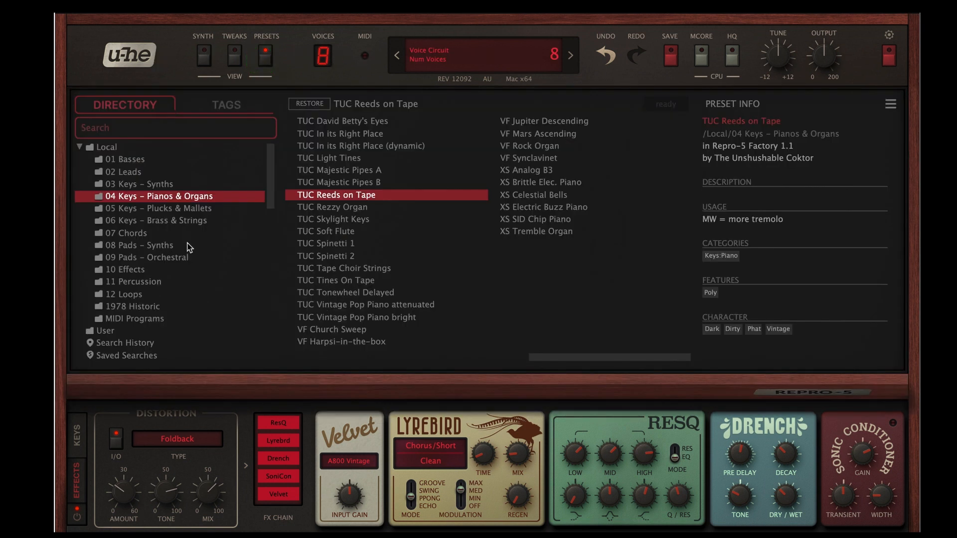
pyautogui.scroll(-2, 238, 267)
pyautogui.click(152, 237)
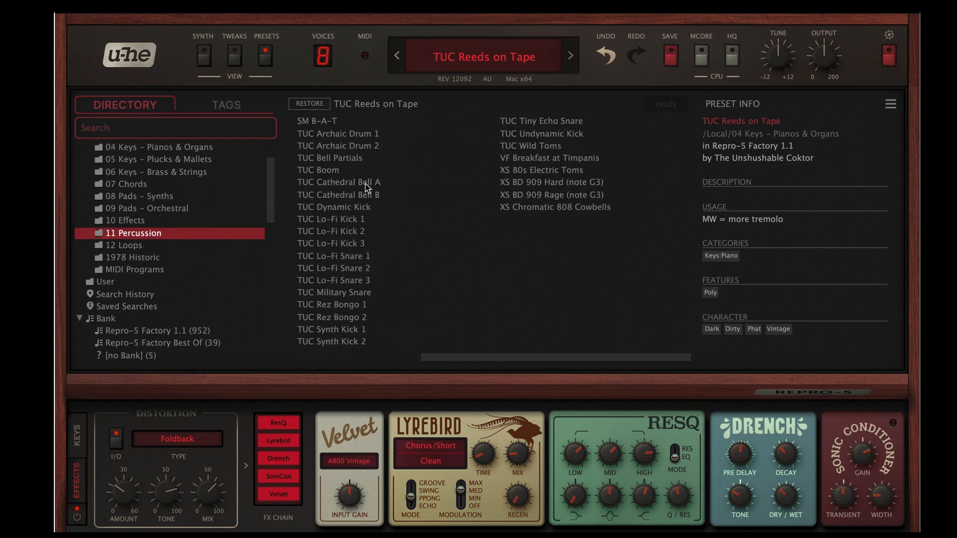
# Step: Audition the percussion presets VF Breakfast at Timpanis, TUC Wild Toms, TUC Dynamic Kick and TUC Archaic Drum 1
pyautogui.click(560, 163)
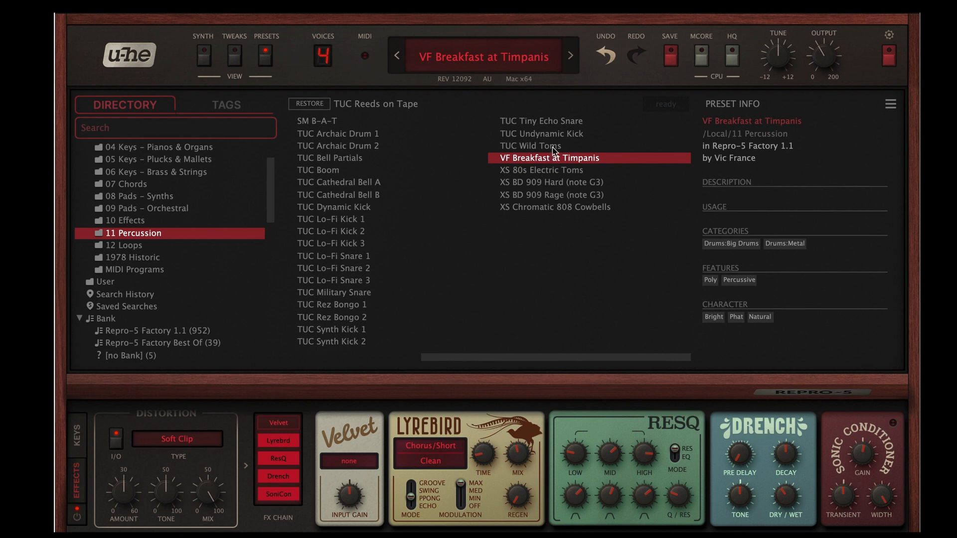
pyautogui.click(553, 146)
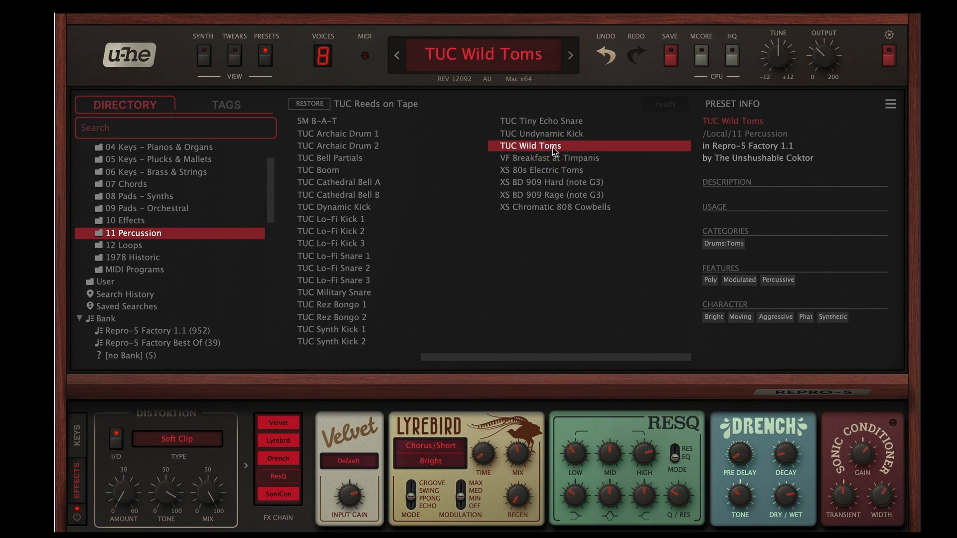
pyautogui.click(356, 209)
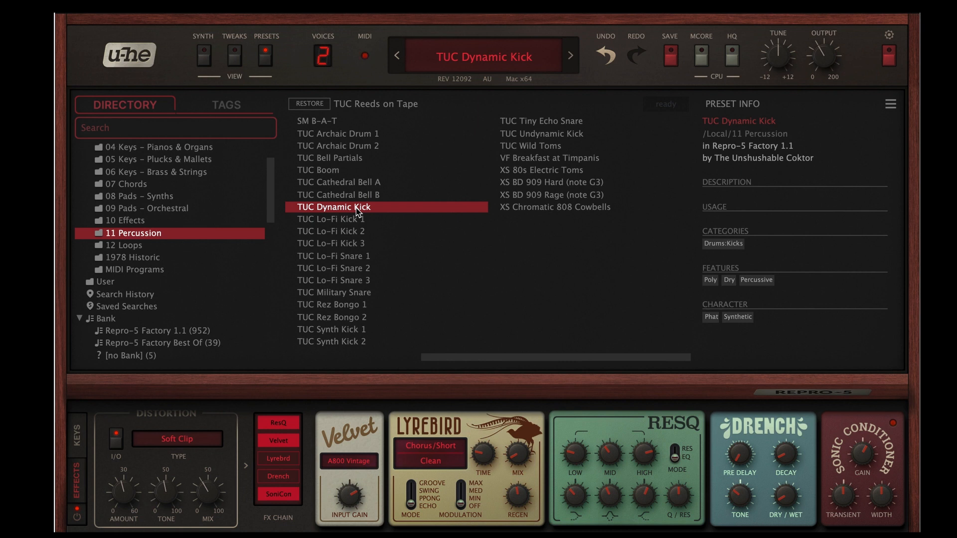
pyautogui.click(351, 139)
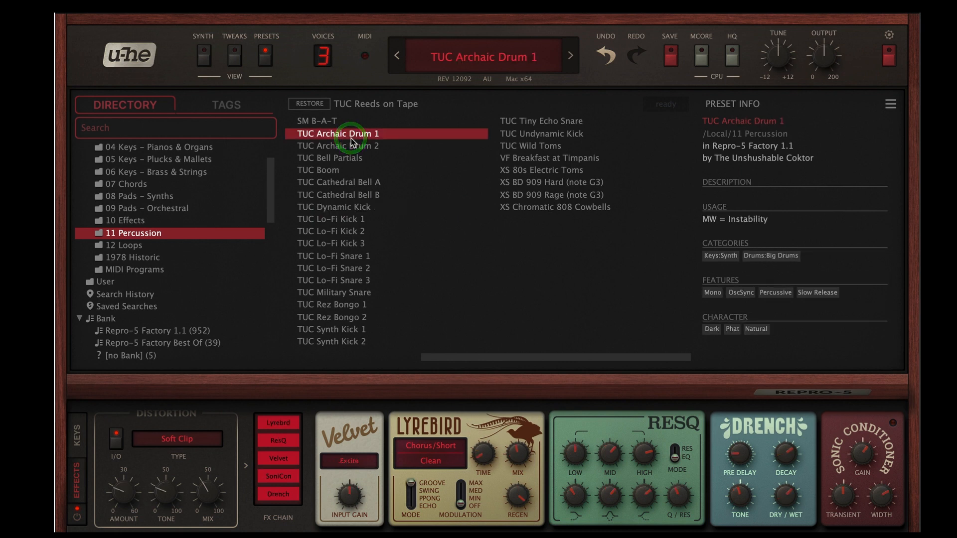
# Step: Load the TUC Doomed on Mars preset from the 12 Loops folder
pyautogui.click(156, 257)
pyautogui.click(155, 246)
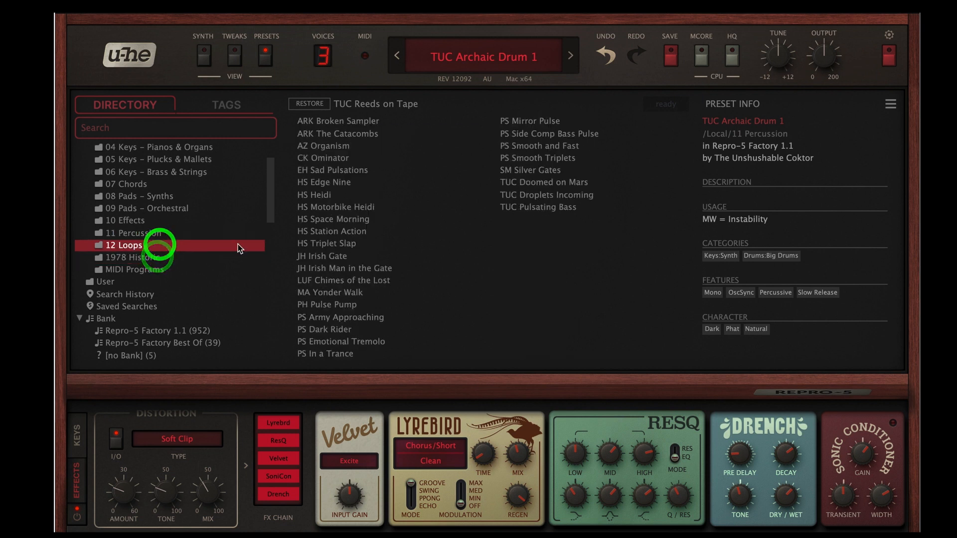
pyautogui.click(539, 184)
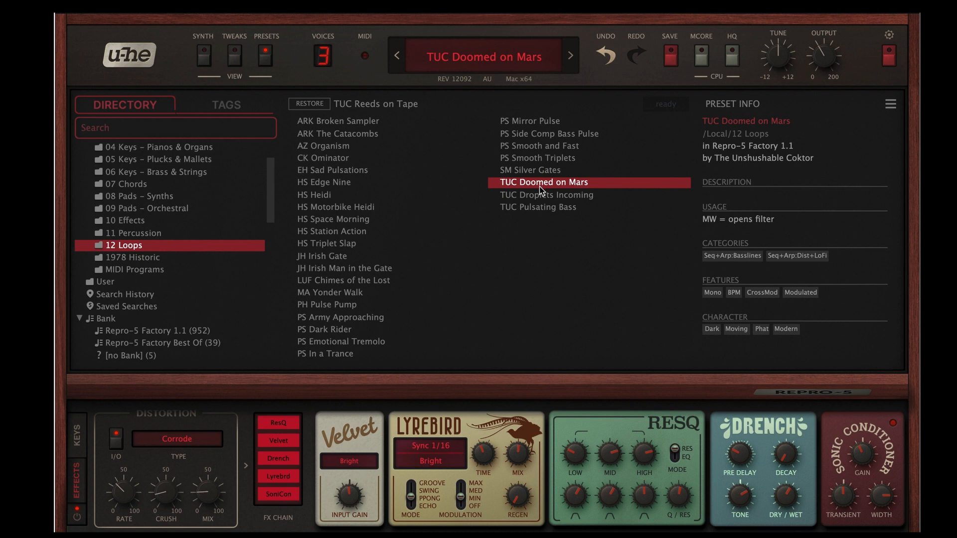
# Step: Show the synth controls for TUC Doomed on Mars and bypass the SoniCon effect in the FX chain
pyautogui.click(205, 58)
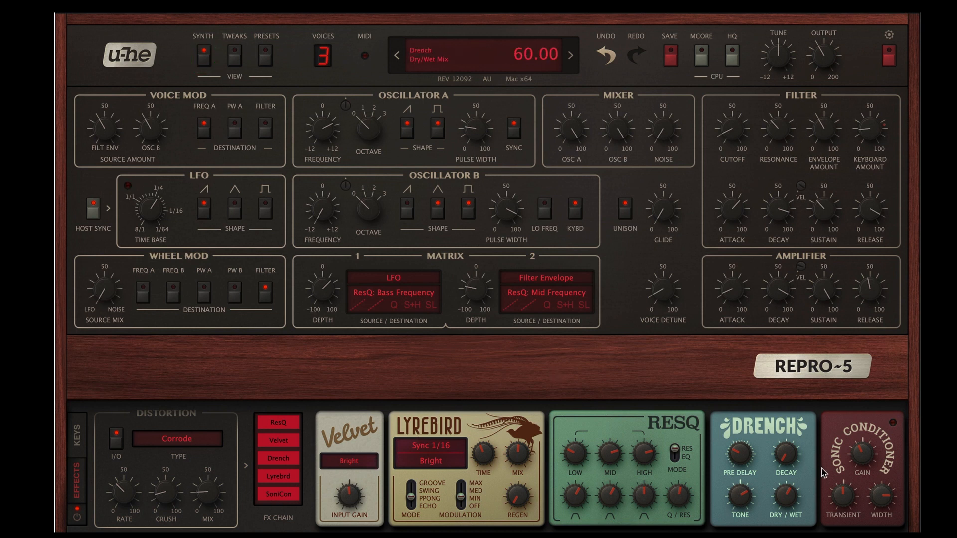
pyautogui.click(281, 497)
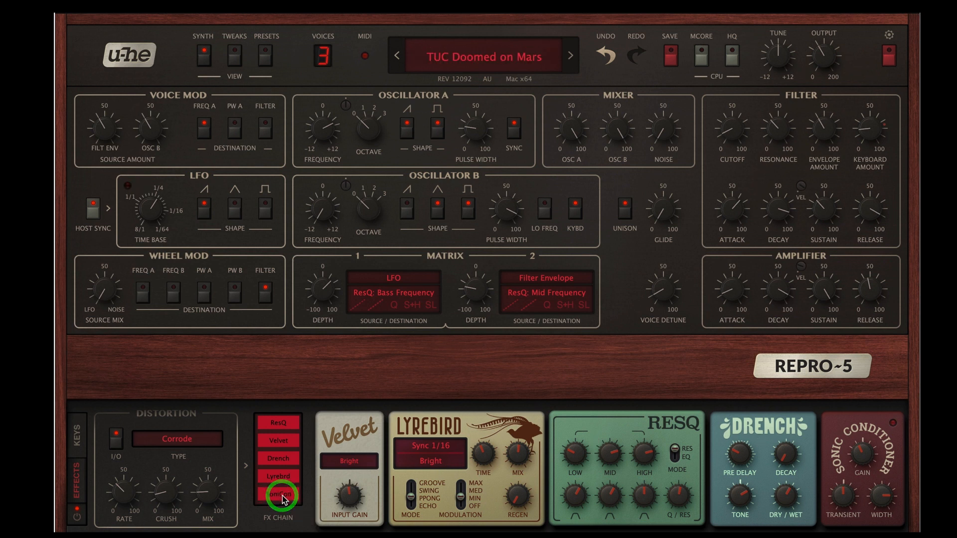
pyautogui.click(282, 498)
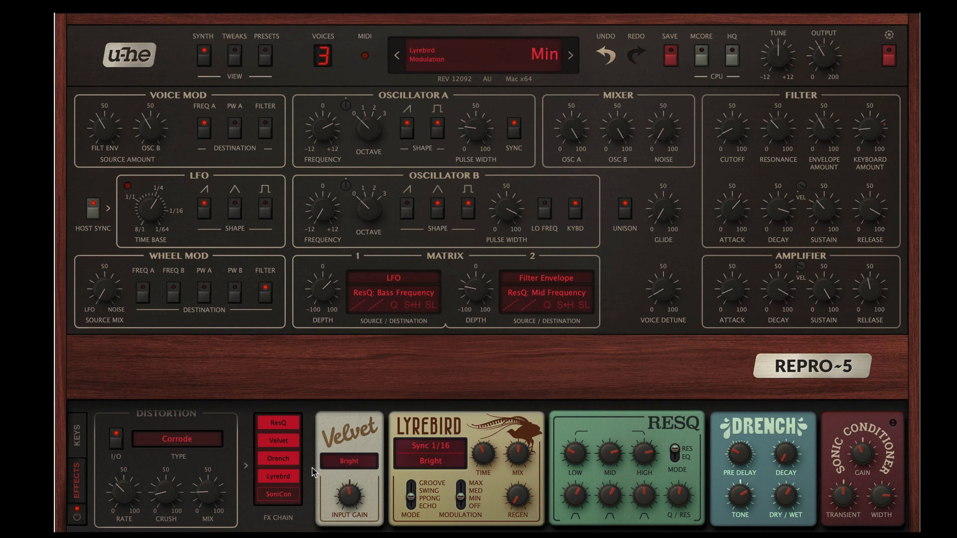
# Step: Compare the sound with and without the Lyrebird delay, leaving Lyrebird bypassed
pyautogui.click(284, 480)
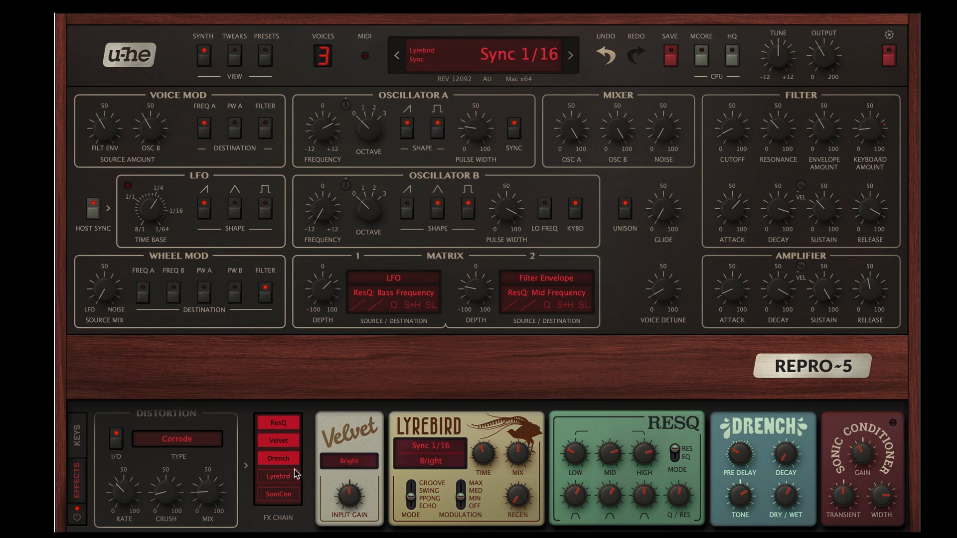
pyautogui.click(282, 481)
pyautogui.click(283, 481)
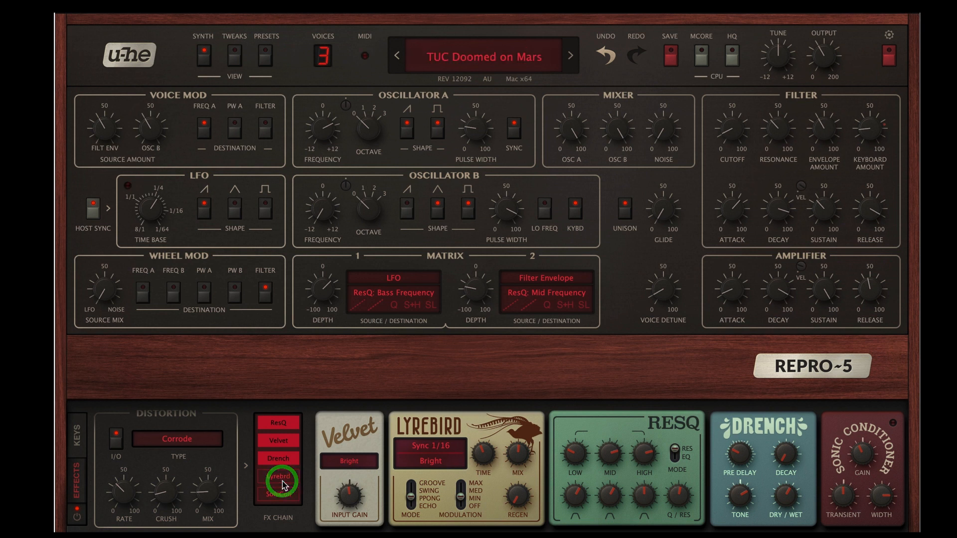
pyautogui.click(284, 480)
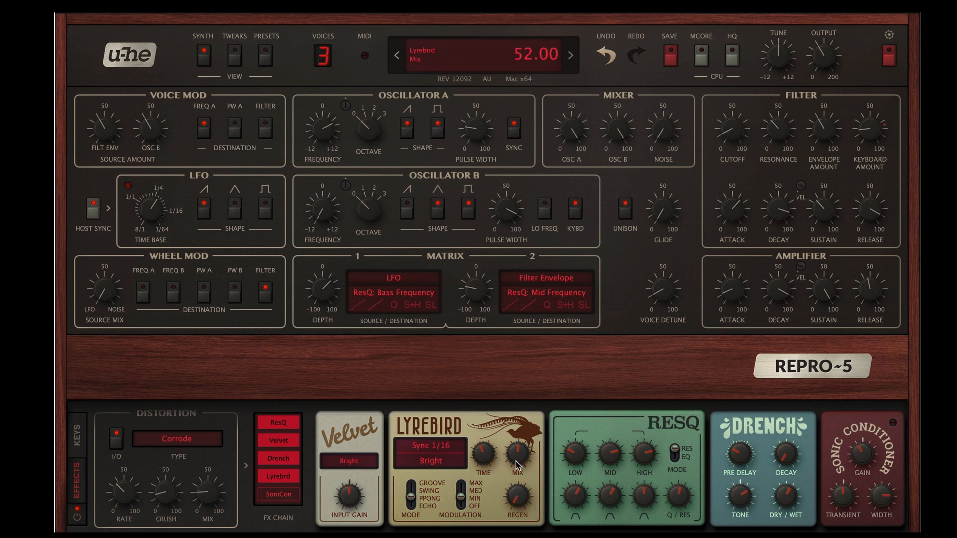
pyautogui.click(286, 477)
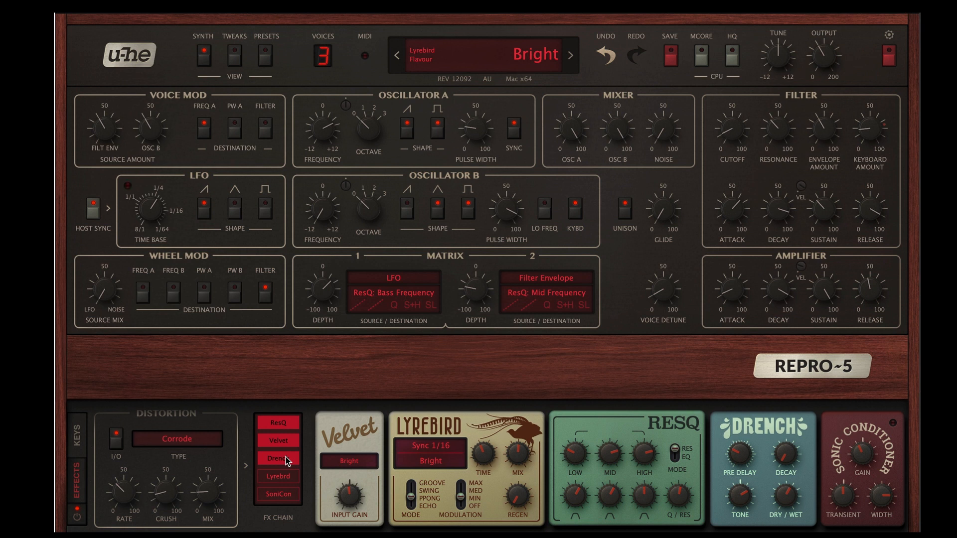
# Step: Bypass the Drench reverb, keep Velvet's Bright setting, and compare the sound with Velvet on and off, leaving it bypassed
pyautogui.click(287, 459)
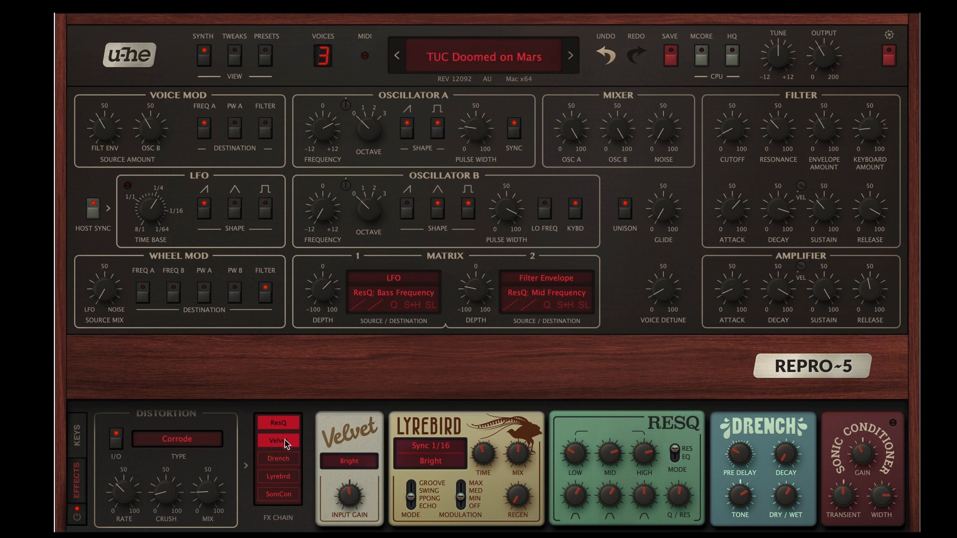
pyautogui.click(351, 463)
pyautogui.click(351, 434)
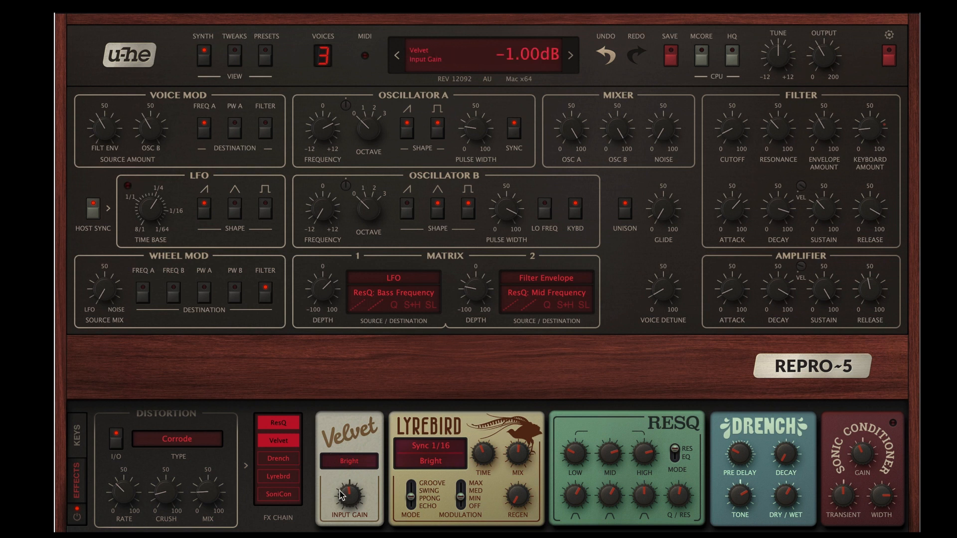
pyautogui.click(285, 444)
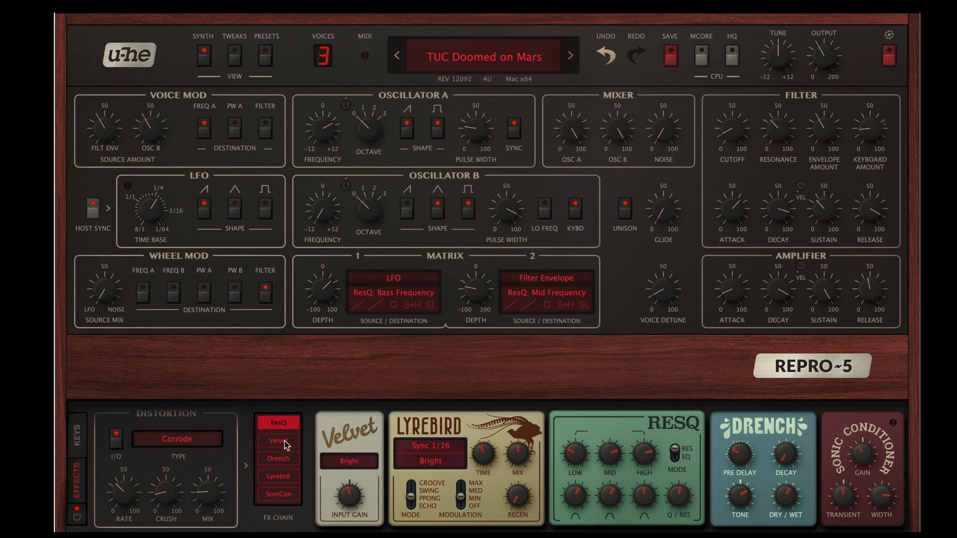
pyautogui.click(285, 444)
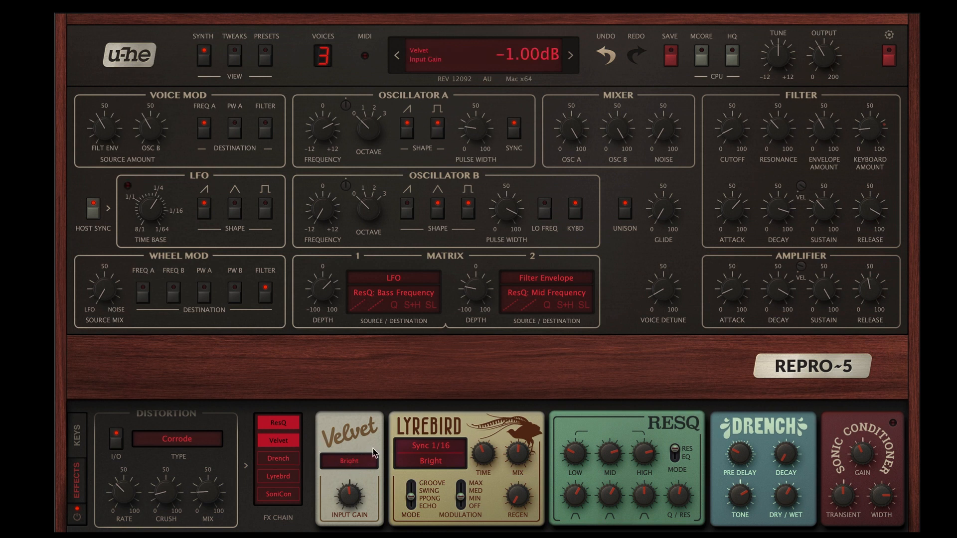
pyautogui.click(285, 443)
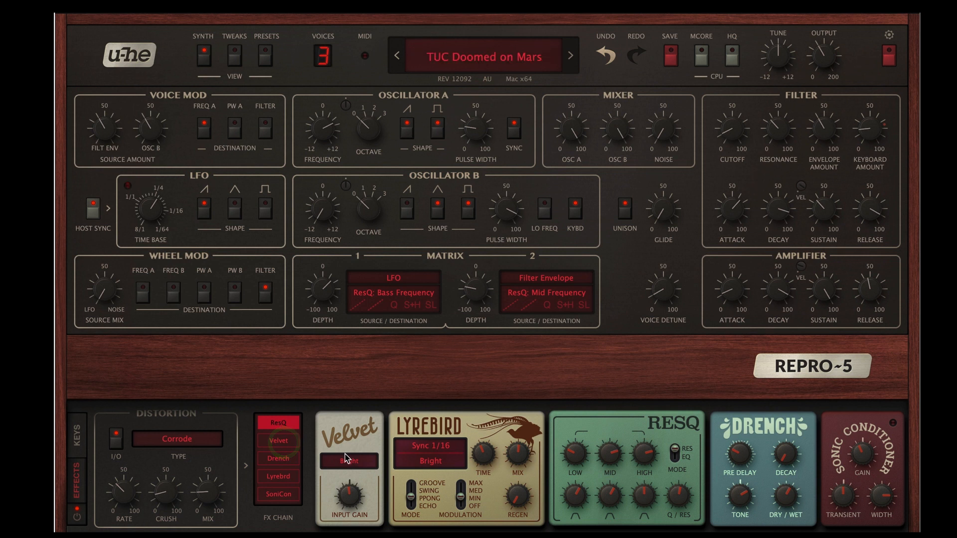
pyautogui.click(166, 492)
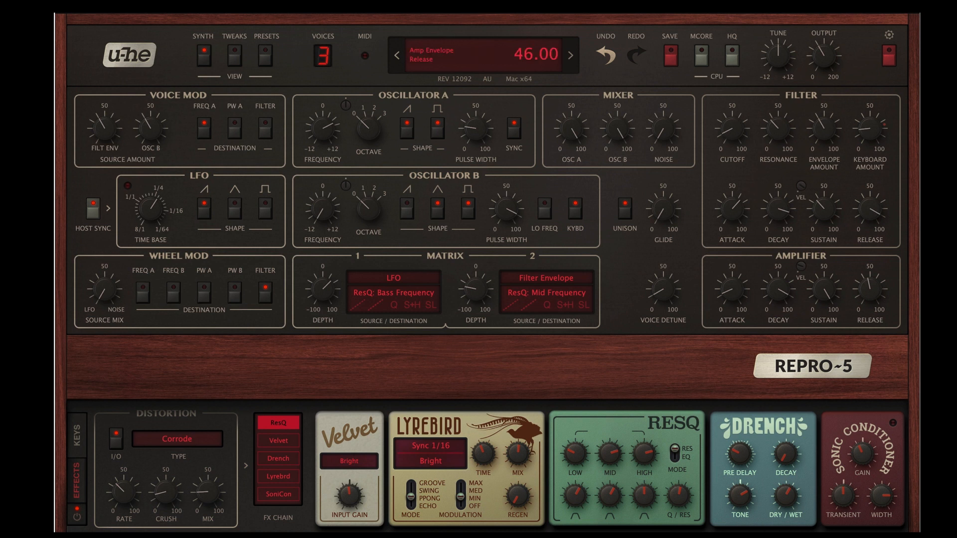
pyautogui.moveTo(828, 58)
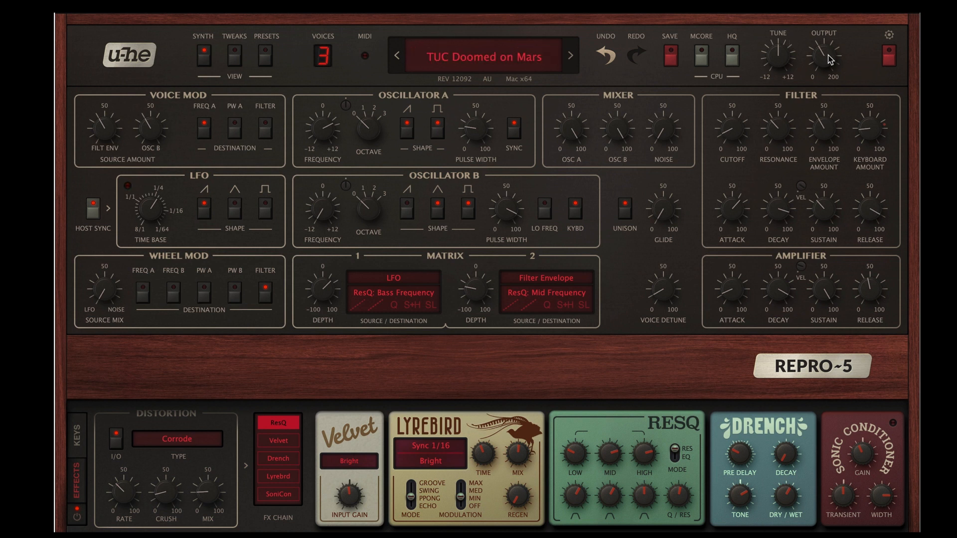
pyautogui.click(781, 58)
pyautogui.moveTo(323, 210)
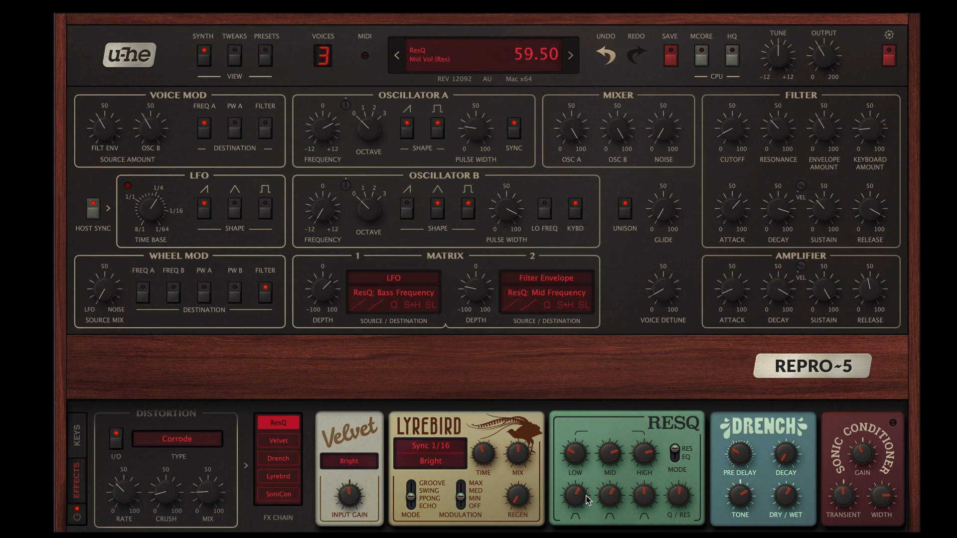
# Step: Bypass ResQ and try its EQ mode before returning the mode to Resonator
pyautogui.click(290, 425)
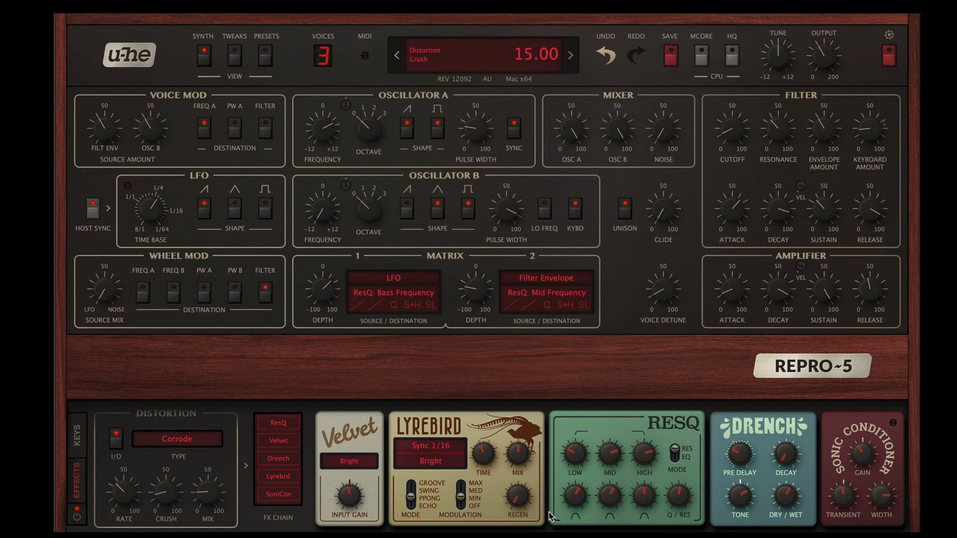
pyautogui.click(288, 424)
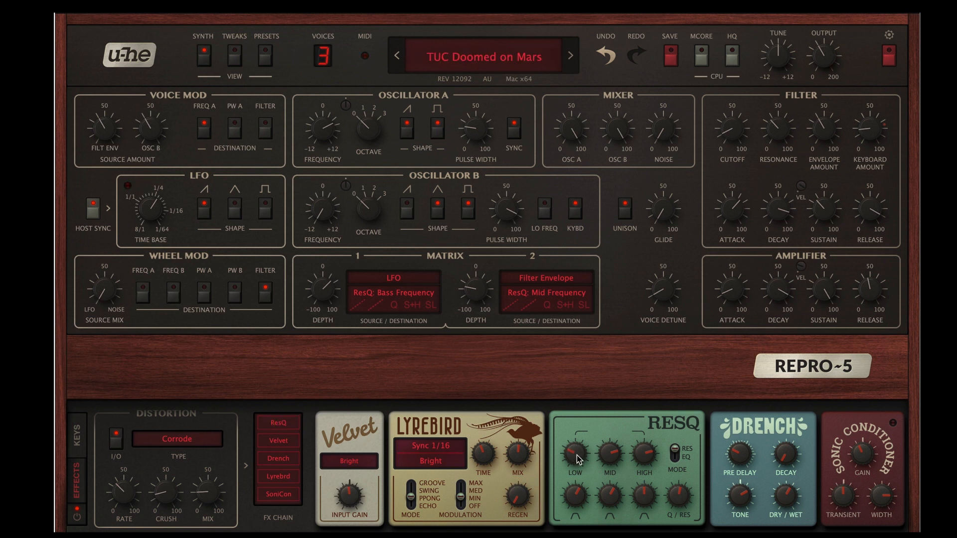
pyautogui.moveTo(578, 501)
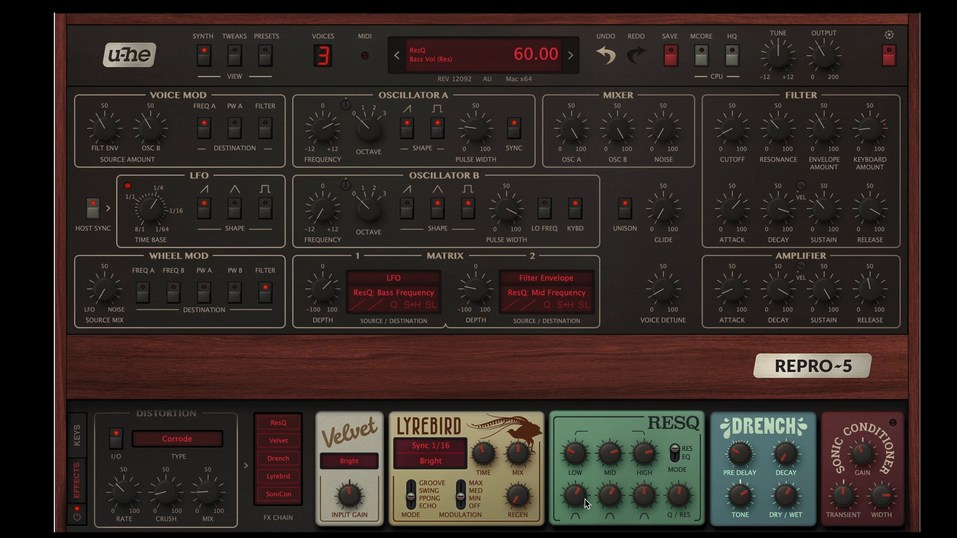
pyautogui.click(676, 454)
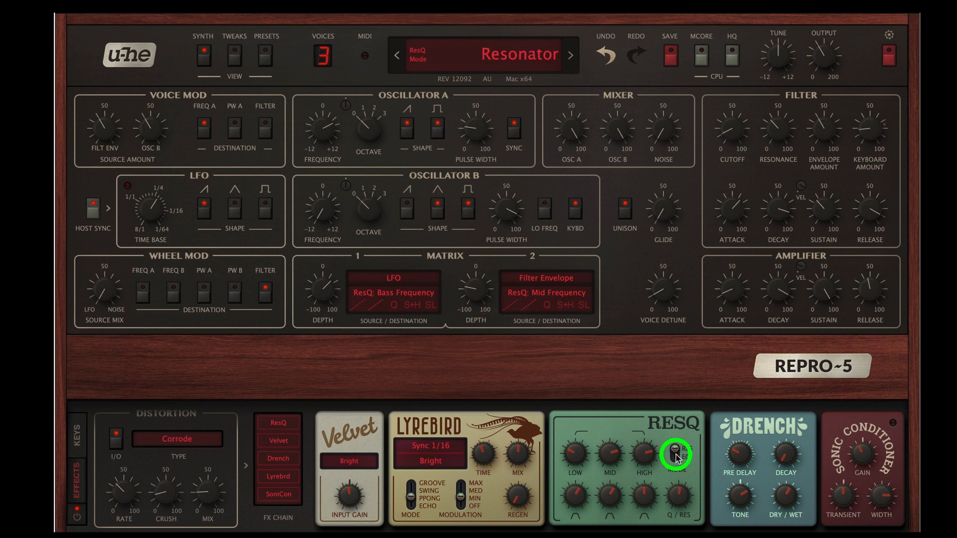
pyautogui.click(676, 454)
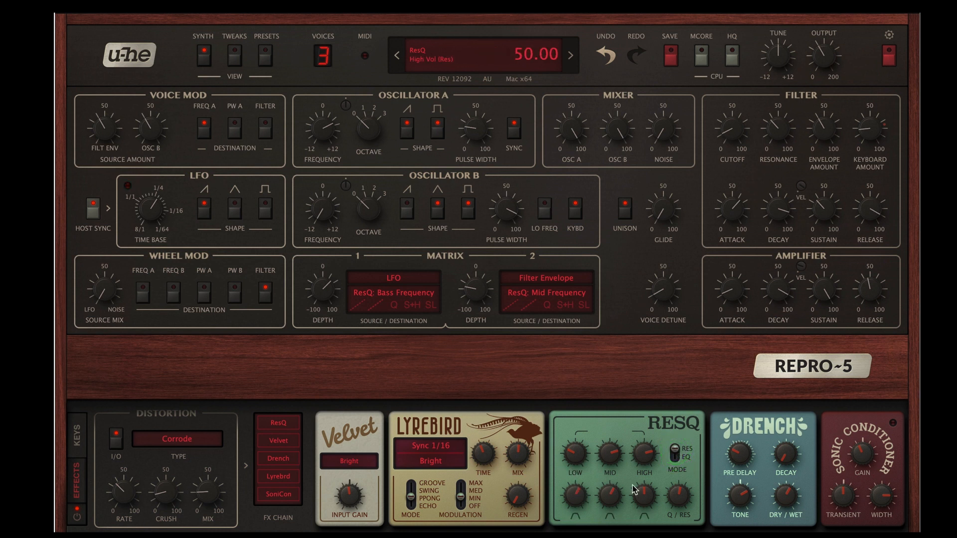
# Step: Enable ResQ to try out its low-band frequency and volume, and bypass the effect again
pyautogui.moveTo(677, 491)
pyautogui.moveTo(577, 496)
pyautogui.doubleClick(579, 498)
pyautogui.moveTo(576, 454)
pyautogui.mouseDown()
pyautogui.moveTo(577, 411)
pyautogui.moveTo(587, 469)
pyautogui.mouseUp()
pyautogui.moveTo(275, 428); pyautogui.dragTo(275, 429)
pyautogui.moveTo(574, 454)
pyautogui.mouseDown()
pyautogui.moveTo(576, 374)
pyautogui.moveTo(576, 453)
pyautogui.mouseUp()
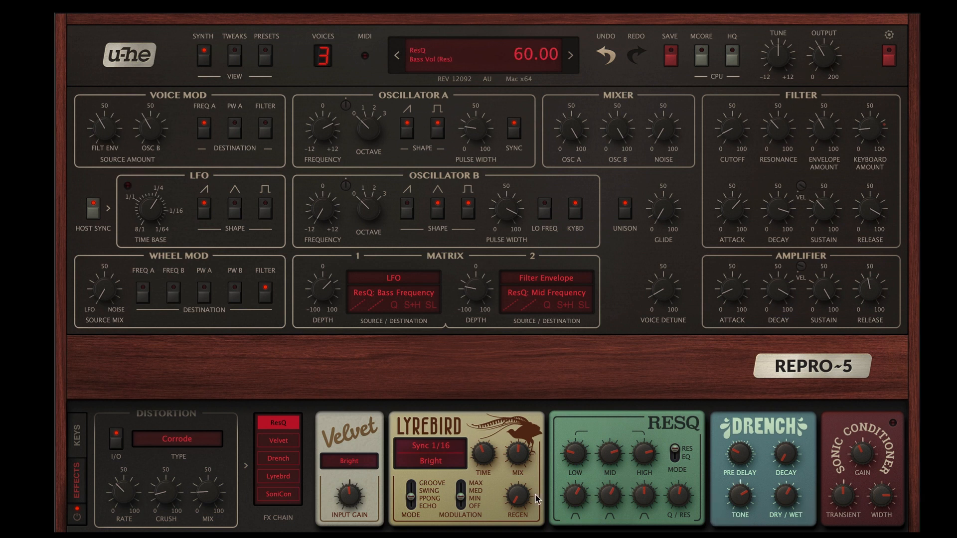
pyautogui.click(286, 424)
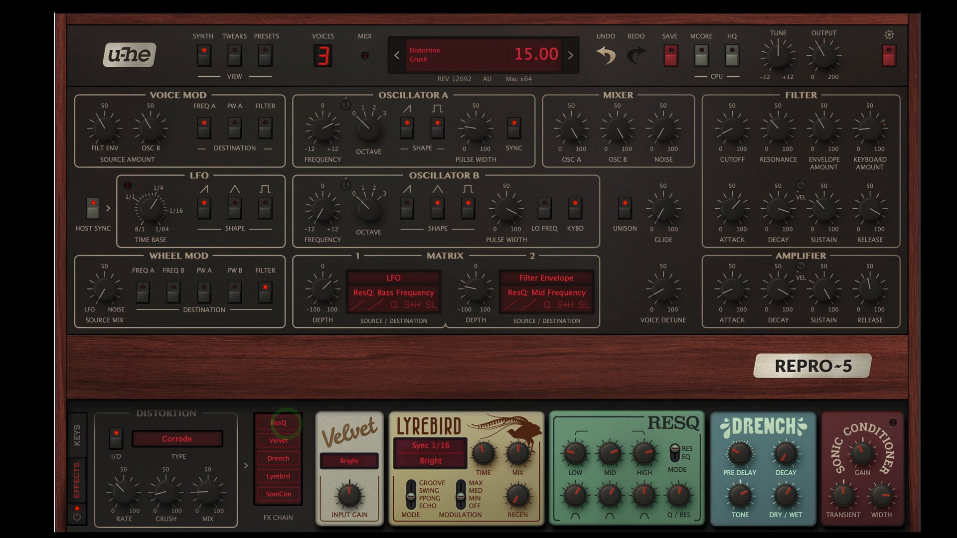
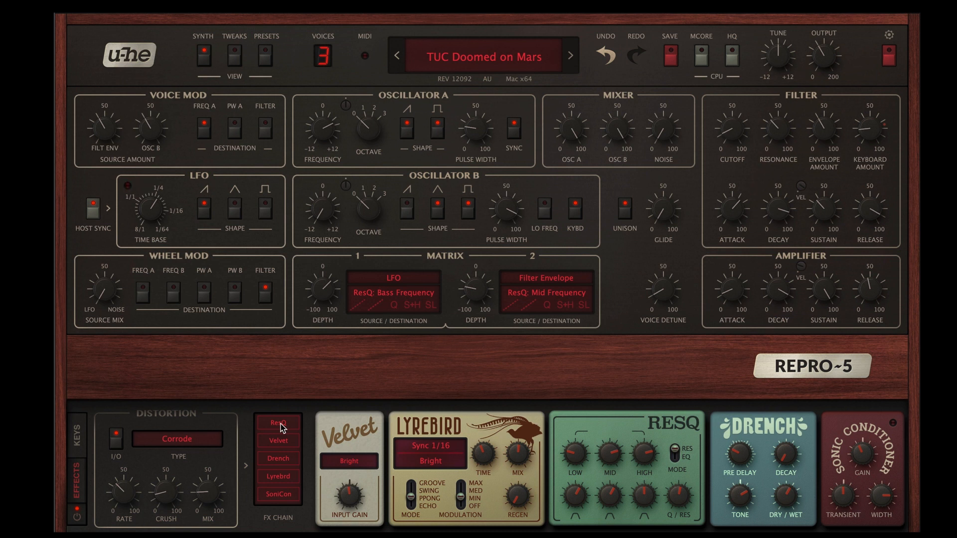
# Step: Compare the sound with ResQ on and off, and enable both ResQ and Velvet
pyautogui.click(280, 425)
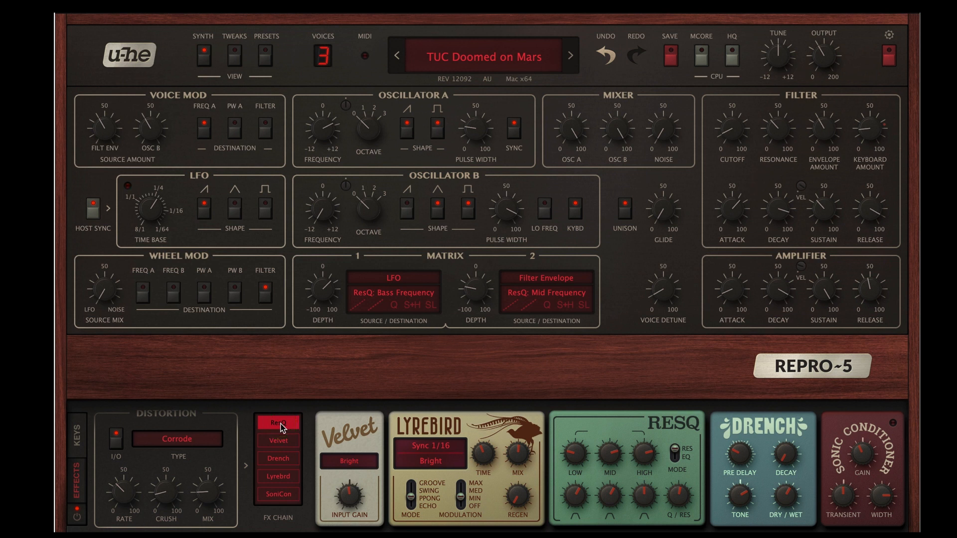
pyautogui.click(281, 425)
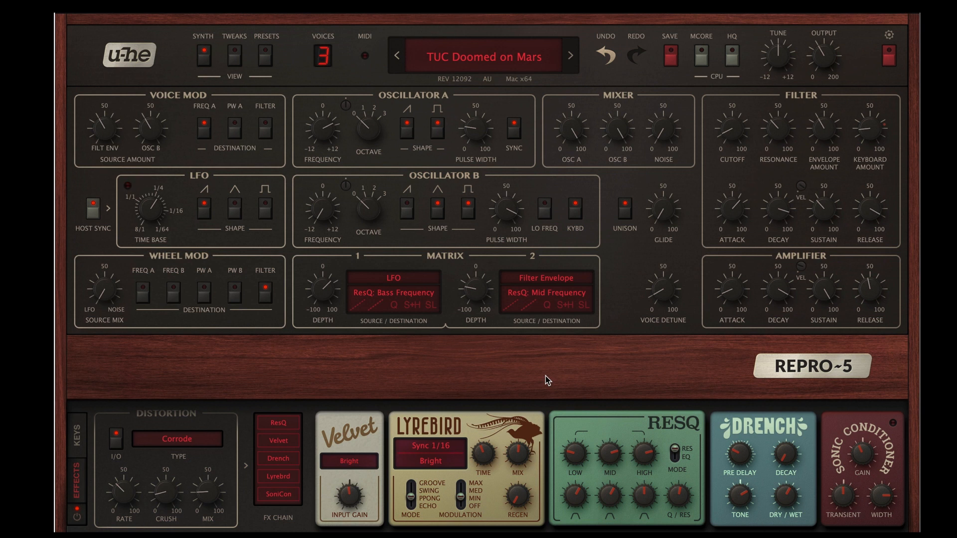
pyautogui.click(278, 422)
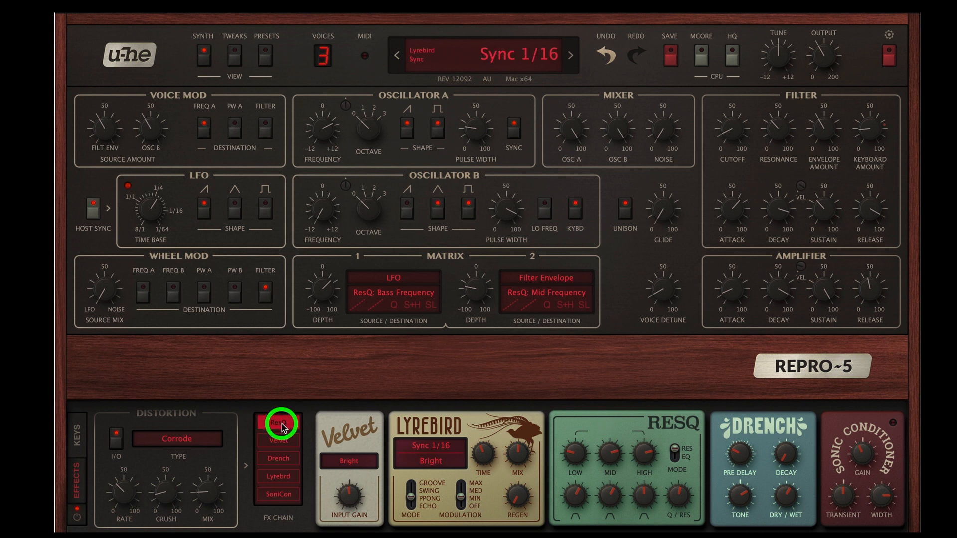
pyautogui.click(280, 442)
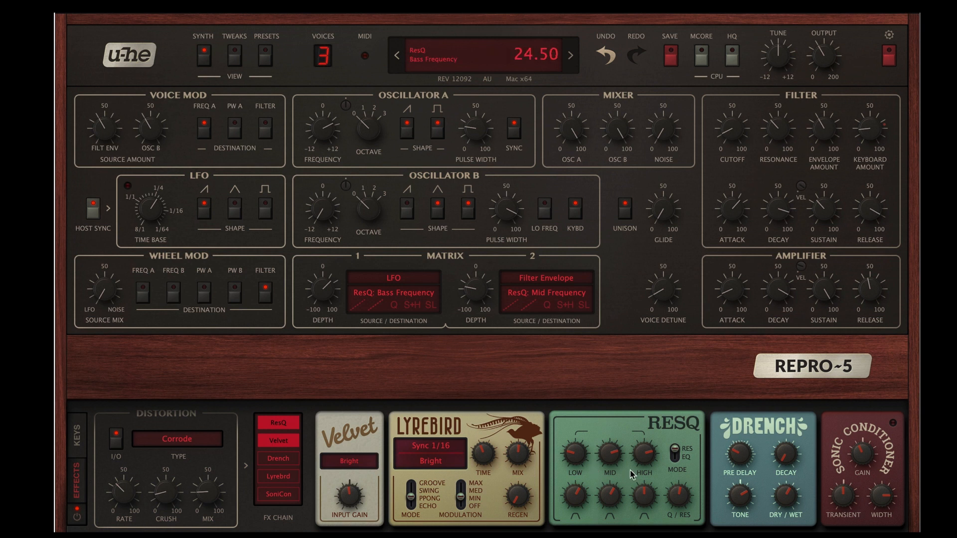
# Step: Sweep ResQ's low-band frequency and volume to hear how the resonator changes the sound
pyautogui.moveTo(578, 454)
pyautogui.mouseDown()
pyautogui.moveTo(588, 385)
pyautogui.moveTo(581, 438)
pyautogui.moveTo(474, 474)
pyautogui.mouseUp()
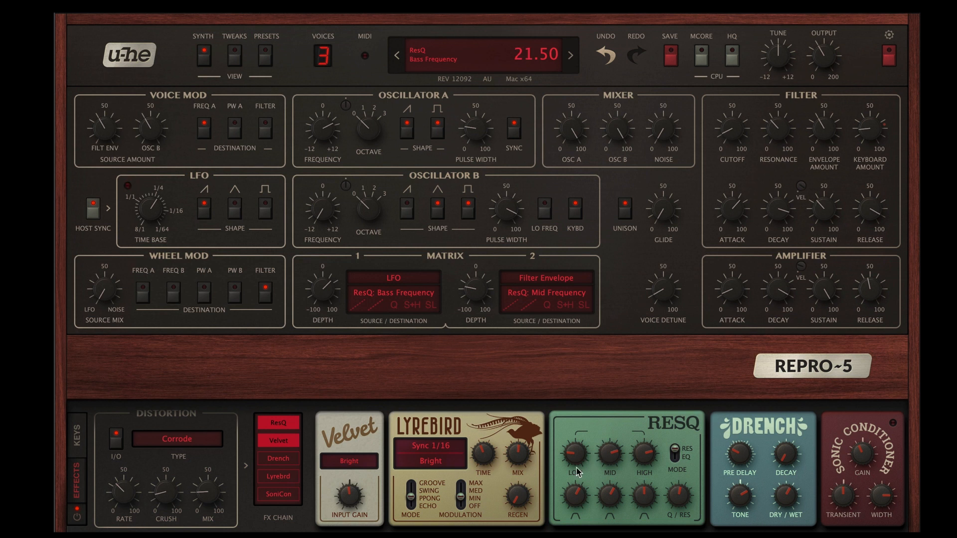
pyautogui.moveTo(577, 504); pyautogui.dragTo(577, 472)
pyautogui.moveTo(578, 416); pyautogui.dragTo(599, 457)
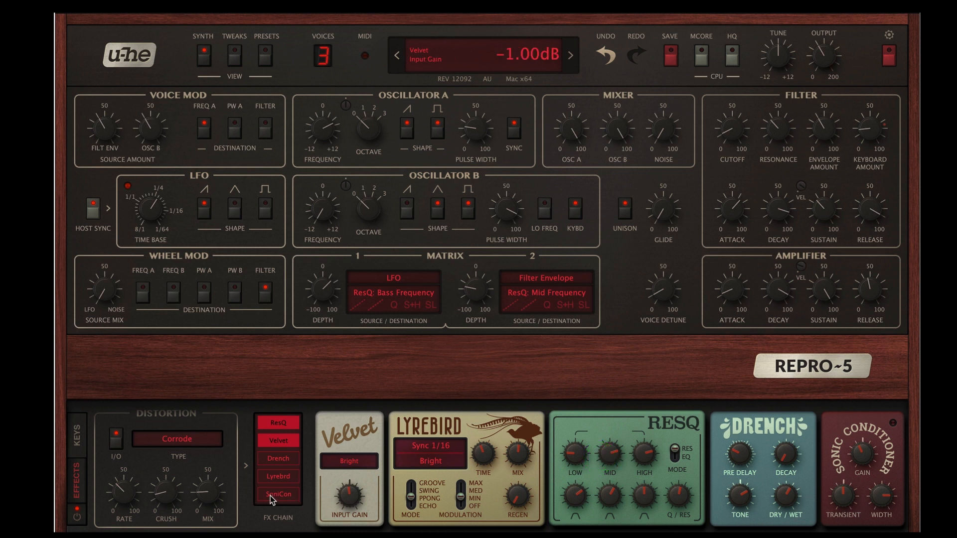
# Step: Reload the TUC Doomed on Mars preset and bypass SoniCon, Lyrebird, Drench, Velvet and ResQ
pyautogui.click(570, 55)
pyautogui.click(398, 55)
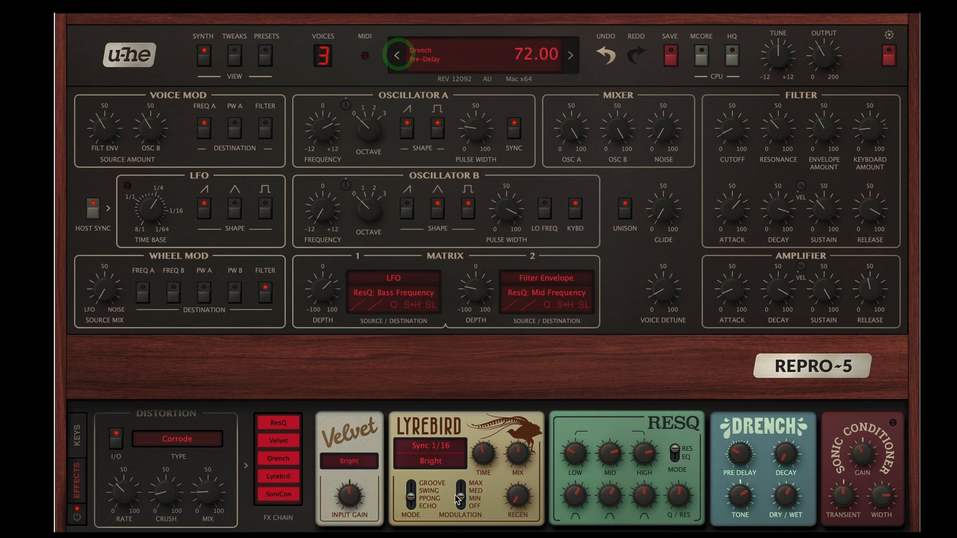
pyautogui.click(276, 493)
pyautogui.click(276, 483)
pyautogui.click(281, 455)
pyautogui.click(280, 442)
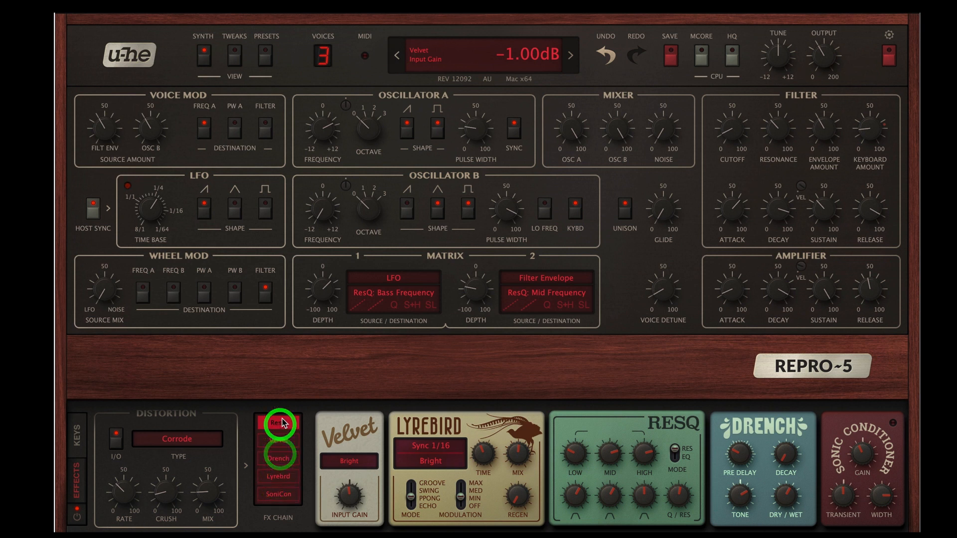
pyautogui.click(280, 423)
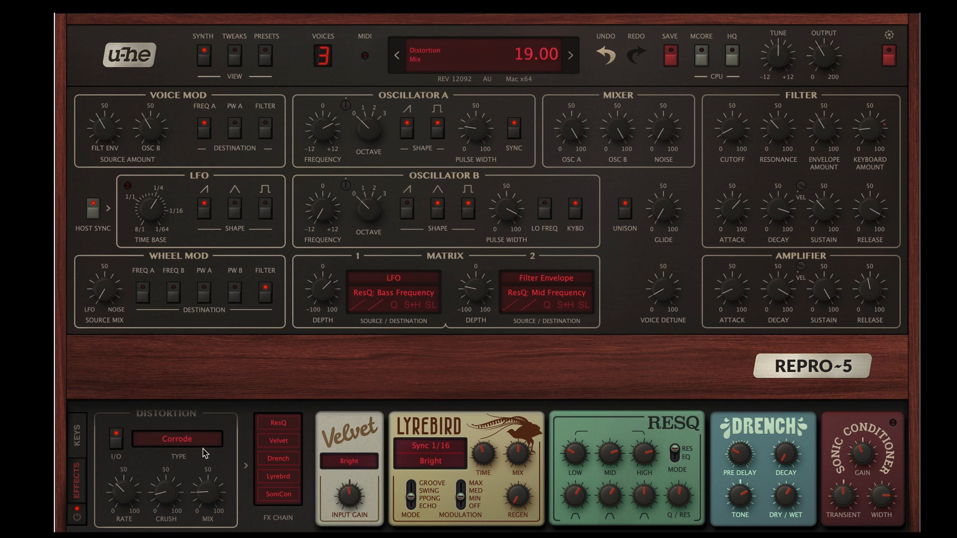
# Step: Keep Corrode as the distortion type and sweep the distortion's Crush and Rate amounts
pyautogui.click(185, 441)
pyautogui.click(161, 434)
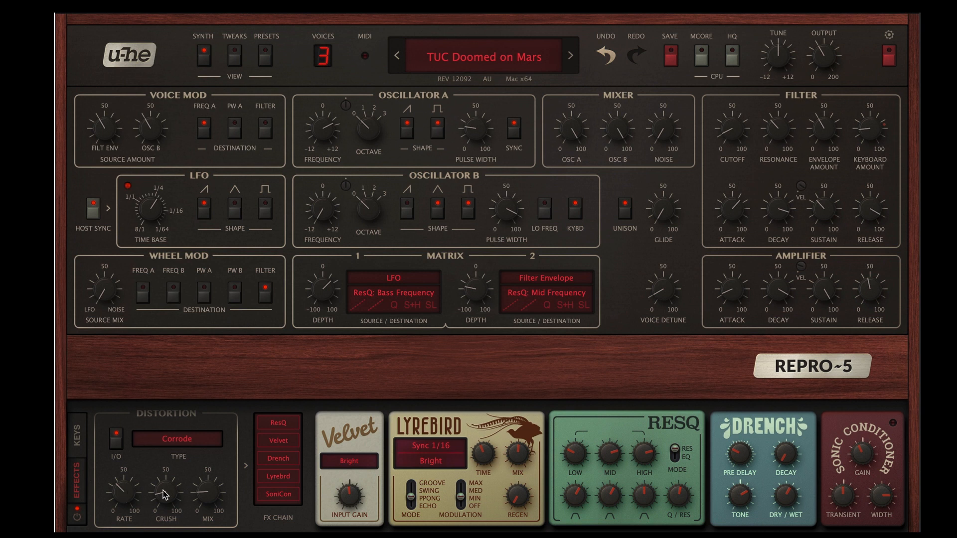
pyautogui.moveTo(166, 495)
pyautogui.moveTo(167, 495)
pyautogui.mouseDown()
pyautogui.moveTo(171, 445)
pyautogui.moveTo(174, 480)
pyautogui.mouseUp()
pyautogui.click(167, 494)
pyautogui.moveTo(169, 492)
pyautogui.mouseDown()
pyautogui.moveTo(166, 508)
pyautogui.moveTo(175, 504)
pyautogui.mouseUp()
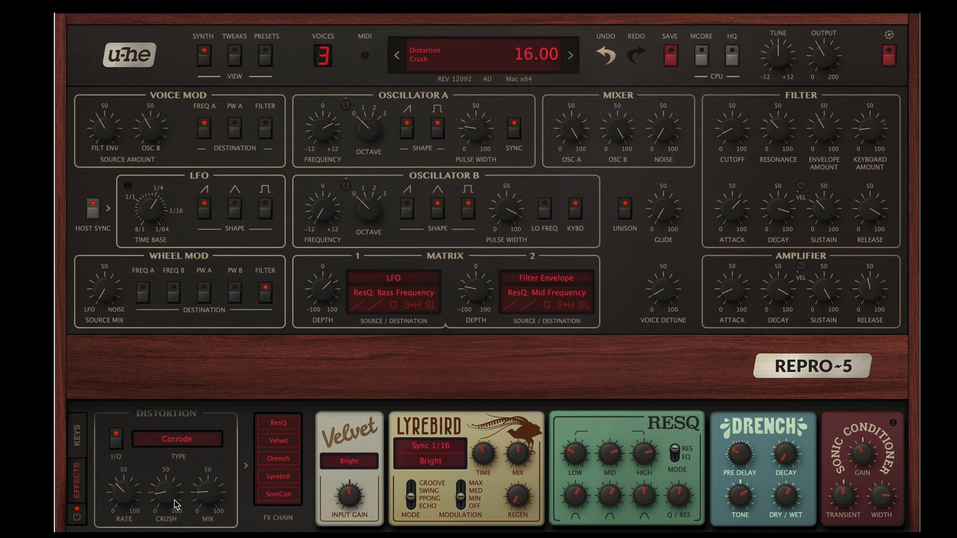
pyautogui.moveTo(169, 493); pyautogui.dragTo(172, 496)
pyautogui.moveTo(129, 494); pyautogui.dragTo(171, 314)
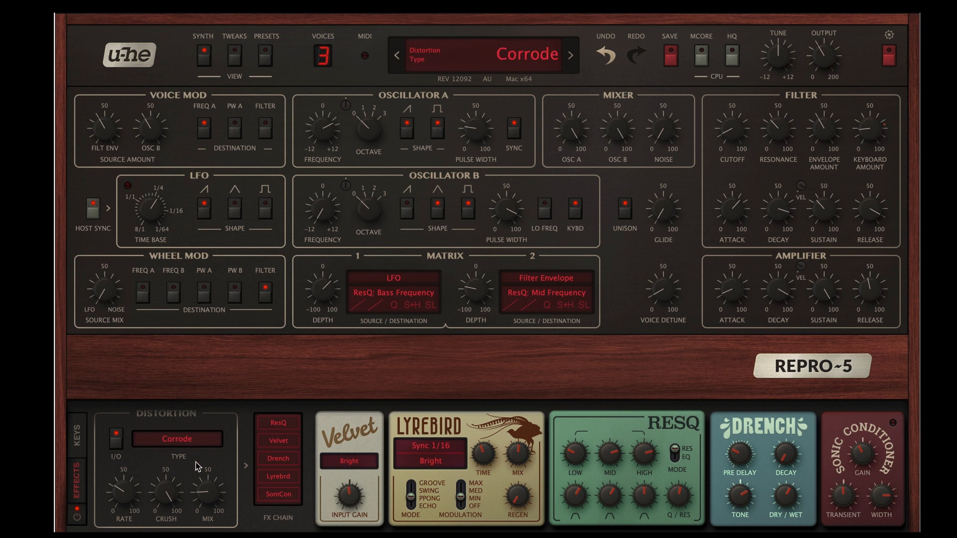
# Step: Raise the Corrode distortion's Mix to 99, and sweep its Rate, Crush and Mix amounts to hear the differences
pyautogui.moveTo(208, 493); pyautogui.dragTo(208, 327)
pyautogui.click(145, 502)
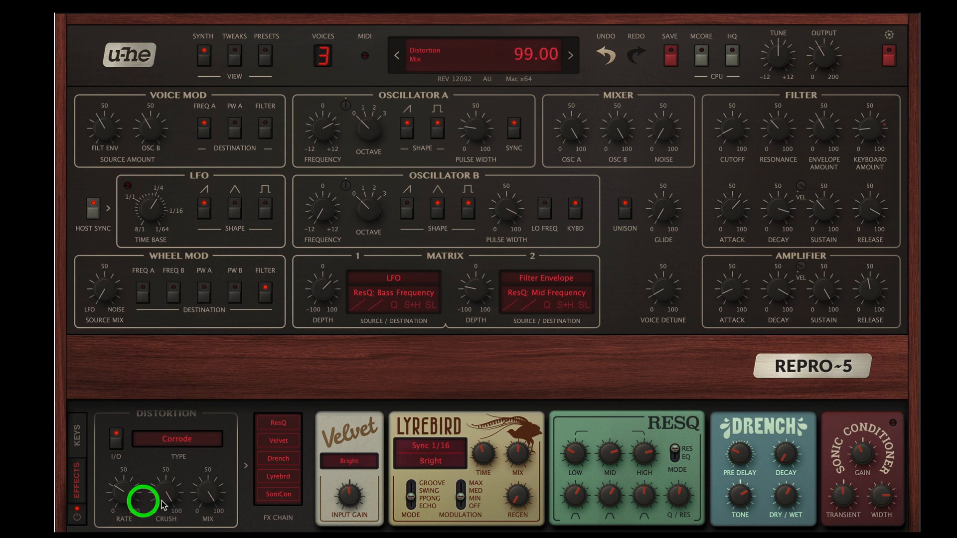
pyautogui.click(149, 489)
pyautogui.click(149, 488)
pyautogui.click(121, 520)
pyautogui.moveTo(121, 523); pyautogui.dragTo(162, 537)
pyautogui.moveTo(166, 492); pyautogui.dragTo(166, 537)
pyautogui.moveTo(209, 490); pyautogui.dragTo(210, 528)
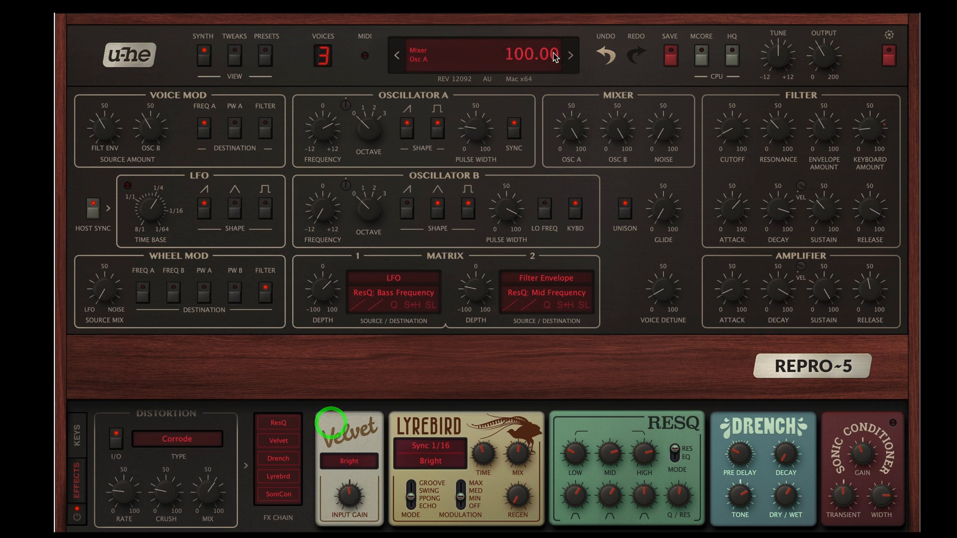
# Step: Reload the TUC Doomed on Mars preset with all FX chain effects bypassed and the distortion switched off
pyautogui.click(570, 54)
pyautogui.click(398, 52)
pyautogui.moveTo(277, 476); pyautogui.dragTo(282, 427)
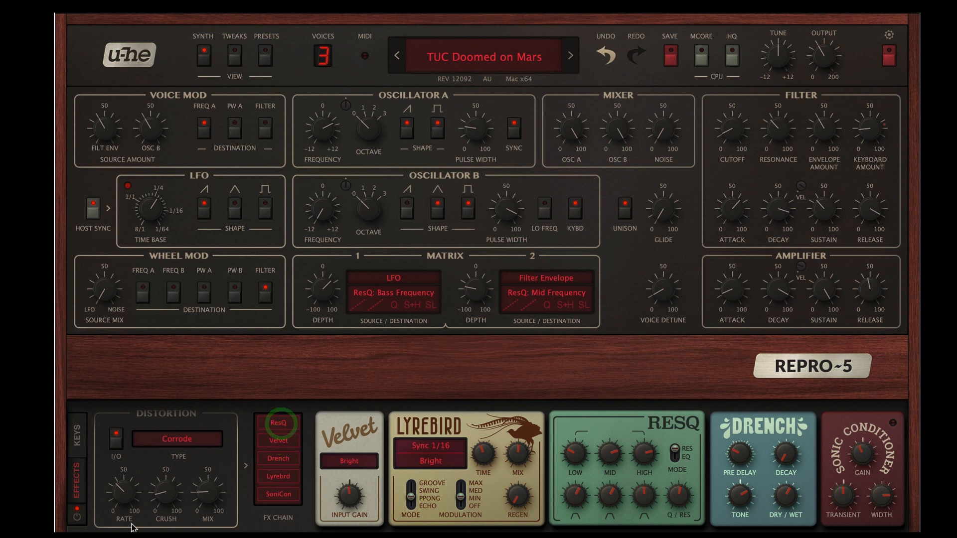
pyautogui.click(115, 444)
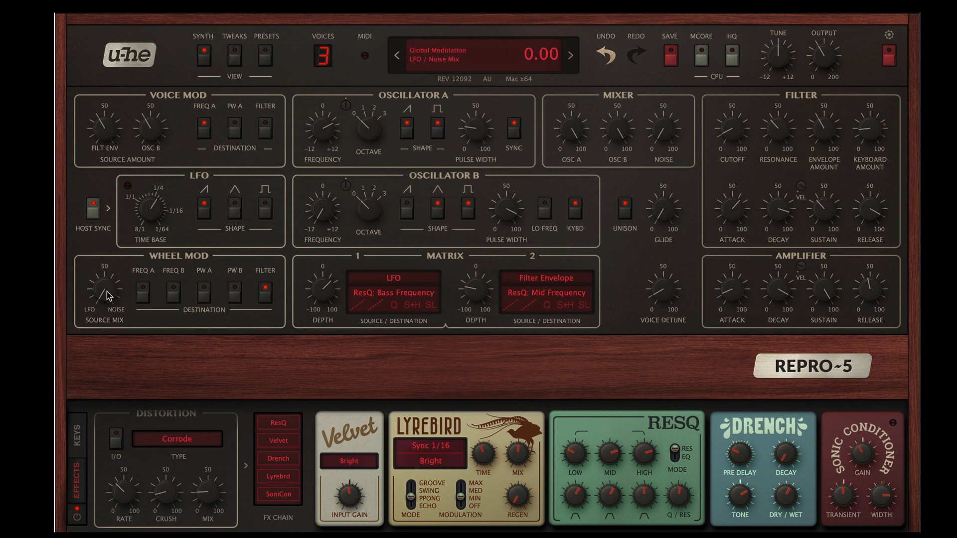
# Step: Try the Wheel Mod source mix, and toggle the filter destination of Voice Mod and Wheel Mod for comparison
pyautogui.moveTo(107, 292)
pyautogui.mouseDown()
pyautogui.moveTo(96, 196)
pyautogui.moveTo(104, 300)
pyautogui.mouseUp()
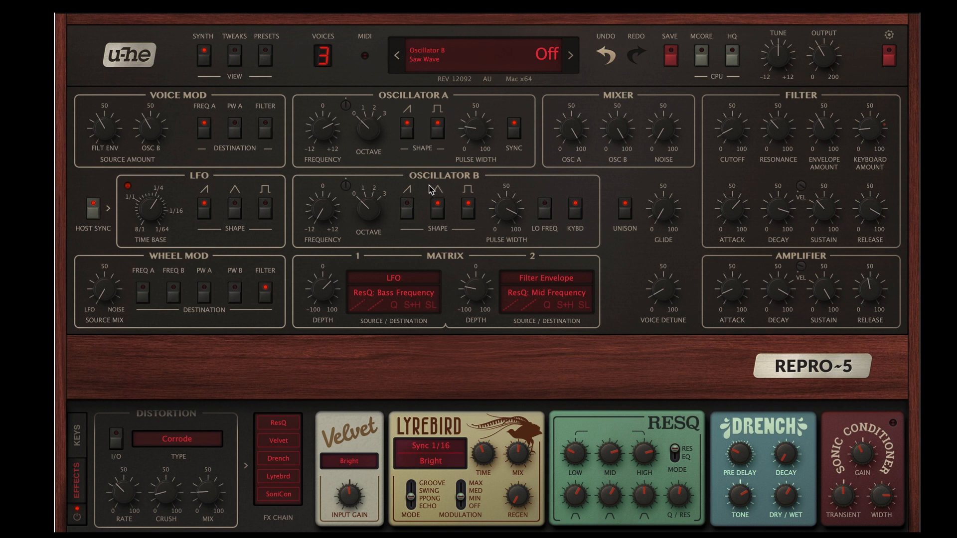
pyautogui.click(266, 132)
pyautogui.click(268, 130)
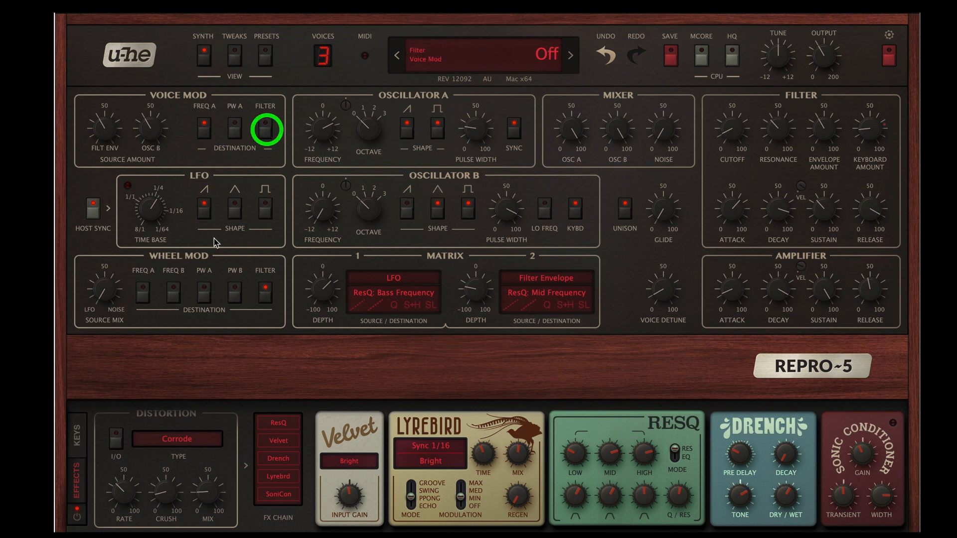
pyautogui.click(266, 298)
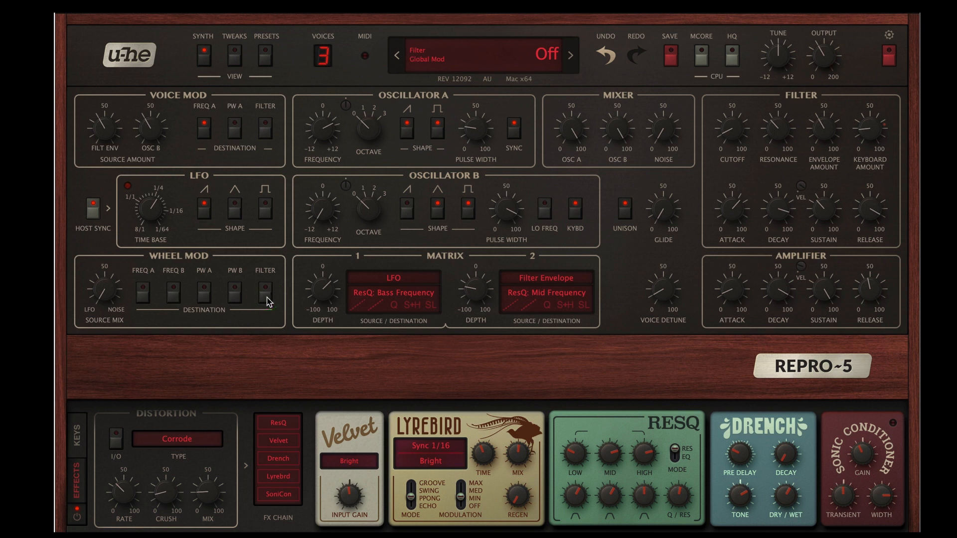
pyautogui.click(267, 298)
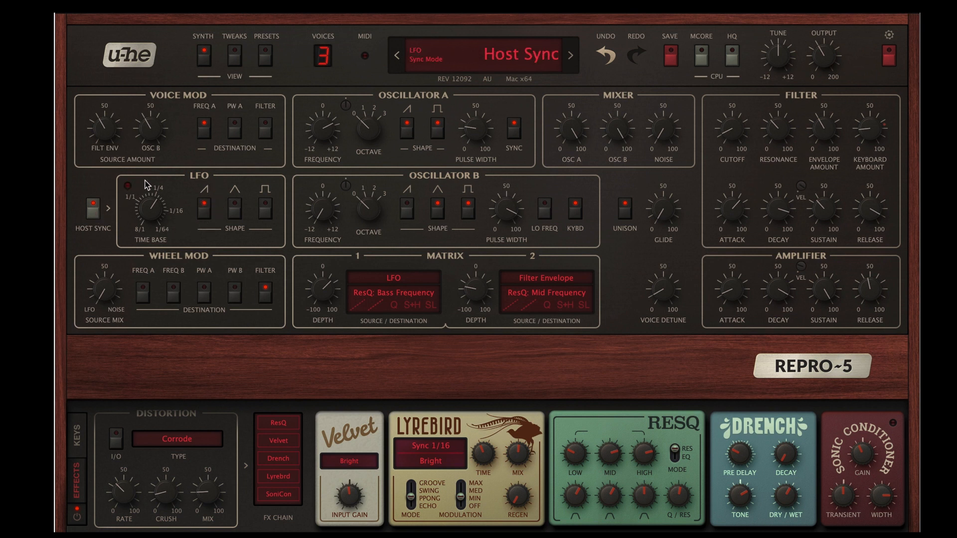
# Step: In the Tweaks view, switch the LFO saw to normal and back to inverted, and return to the Synth view
pyautogui.click(234, 56)
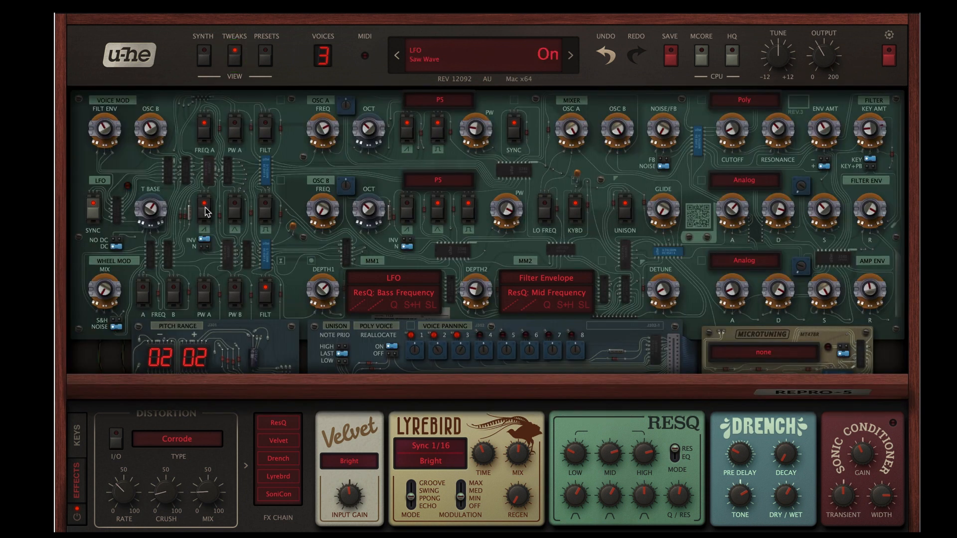
pyautogui.click(205, 247)
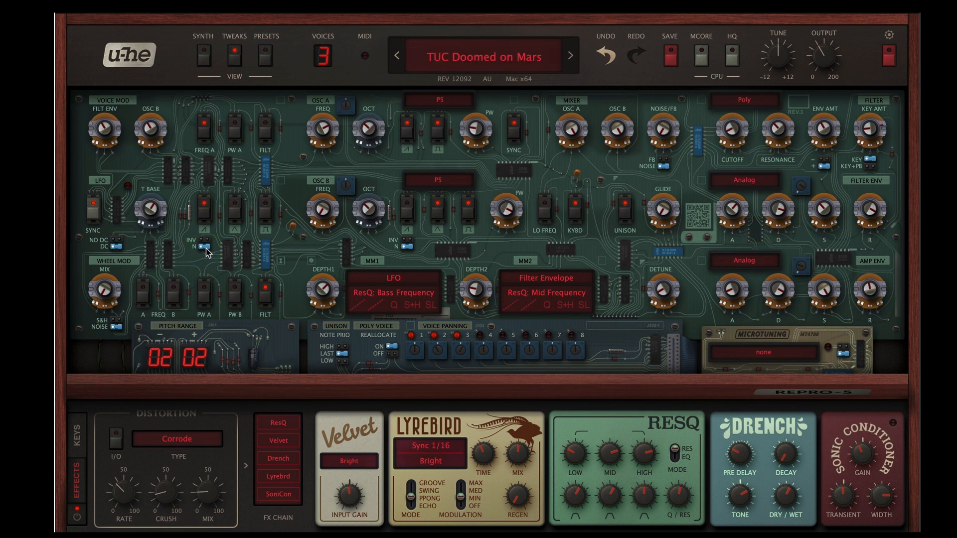
pyautogui.click(205, 246)
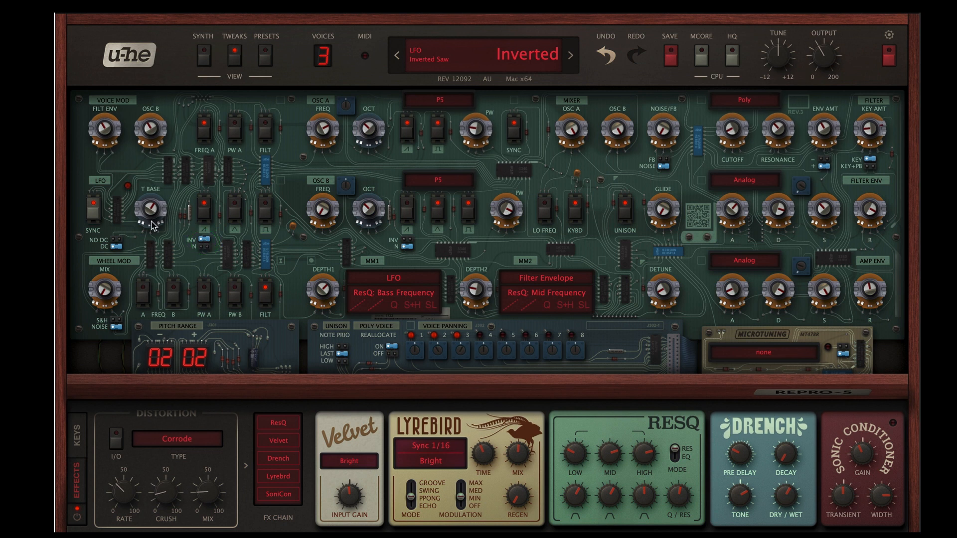
pyautogui.click(204, 56)
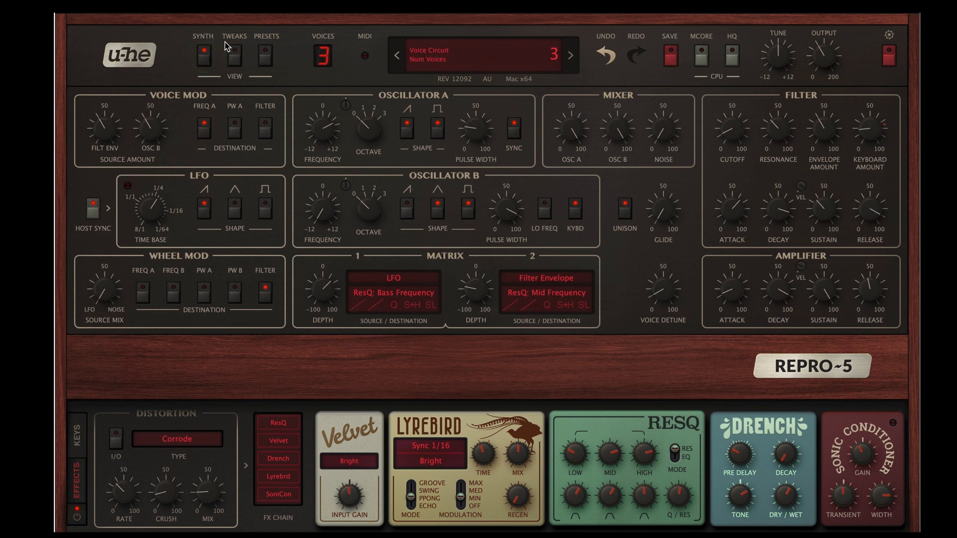
pyautogui.click(206, 57)
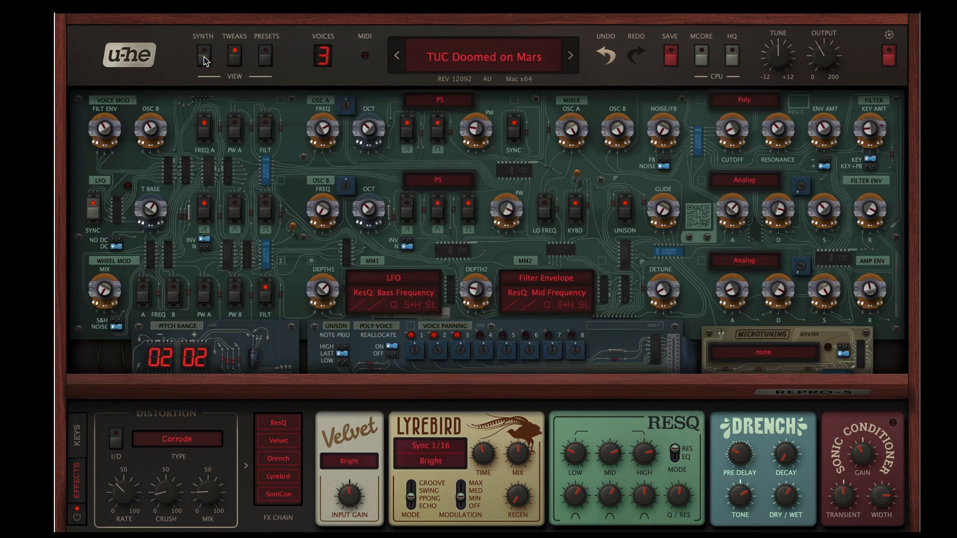
pyautogui.click(204, 57)
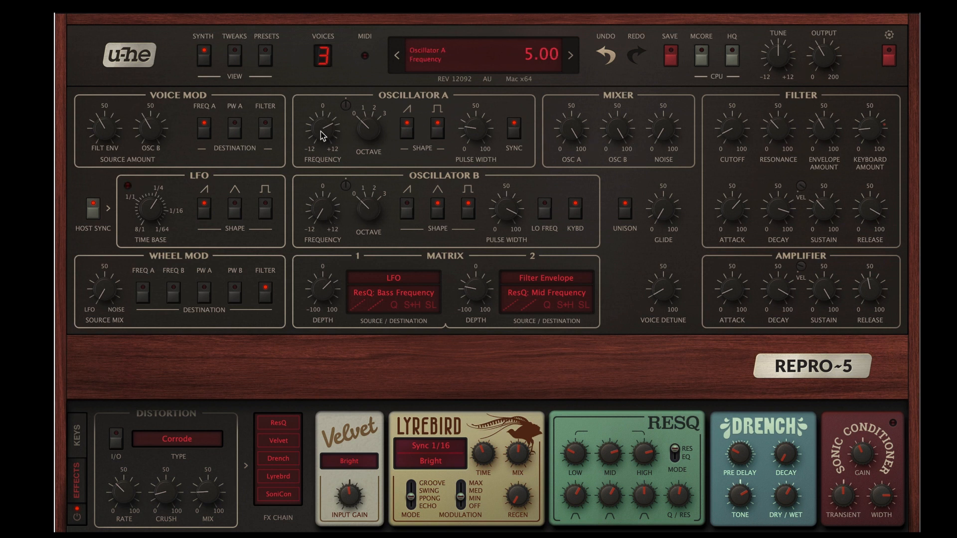
# Step: Adjust the filter resonance and sweep the cutoff between 22 and 82, comparing Oscillator A's sync off and on
pyautogui.moveTo(722, 142); pyautogui.dragTo(764, 98)
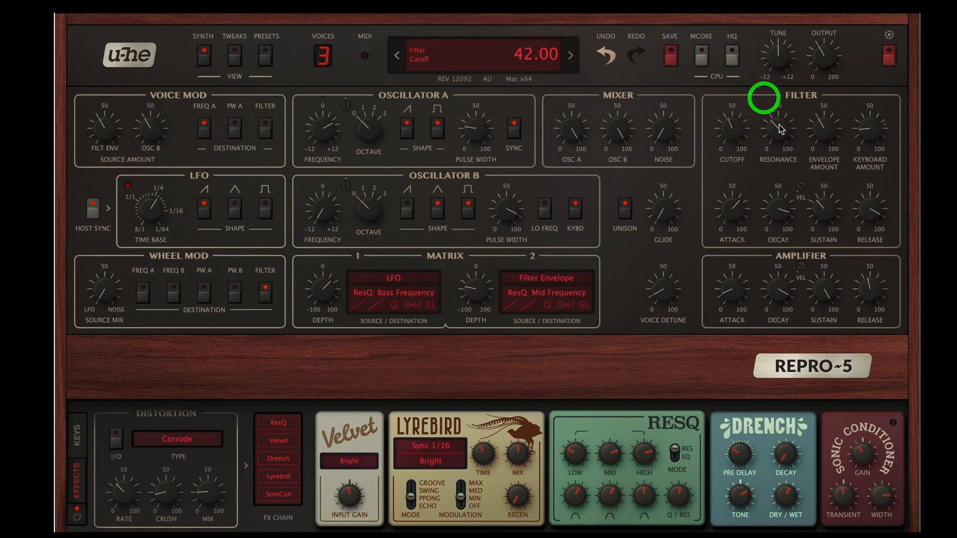
pyautogui.moveTo(780, 140); pyautogui.dragTo(737, 75)
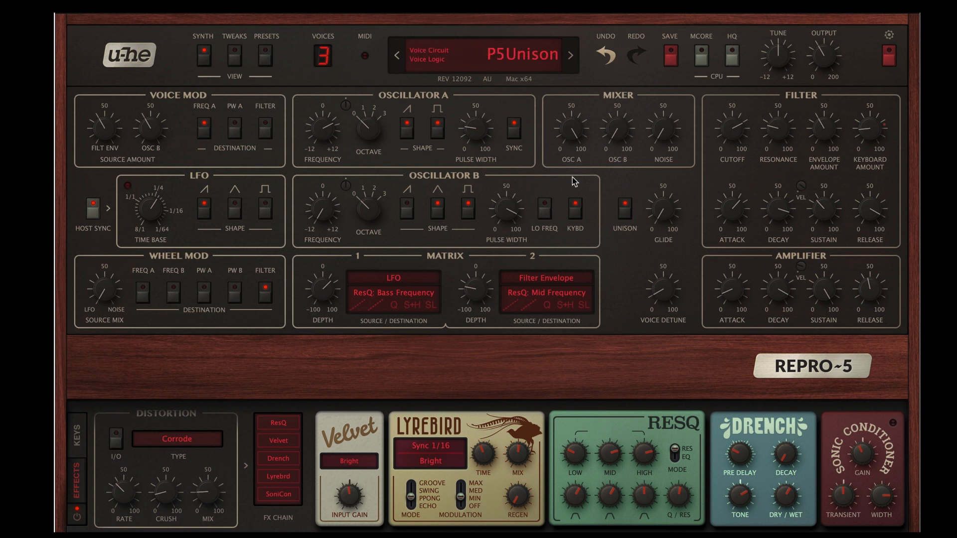
pyautogui.click(513, 130)
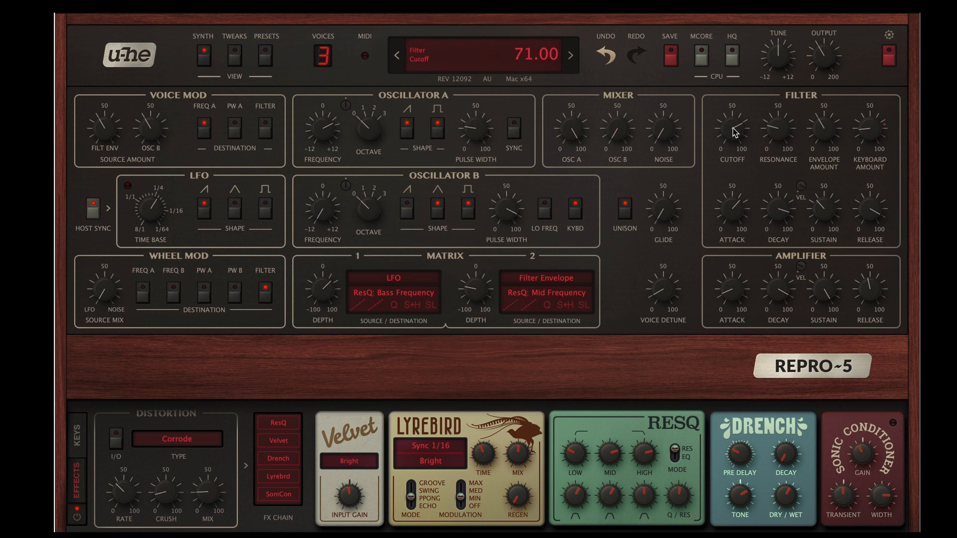
pyautogui.moveTo(732, 127); pyautogui.dragTo(736, 229)
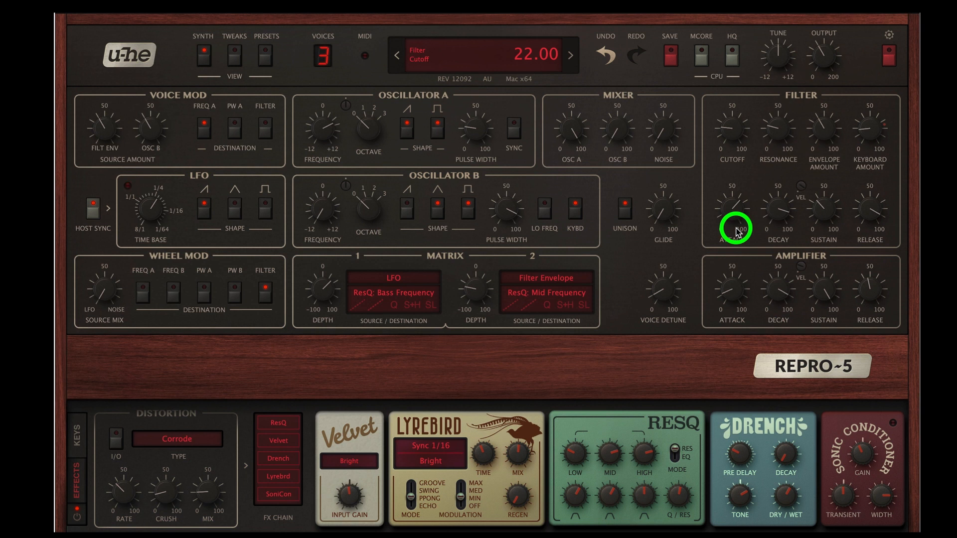
pyautogui.moveTo(737, 228); pyautogui.dragTo(726, 103)
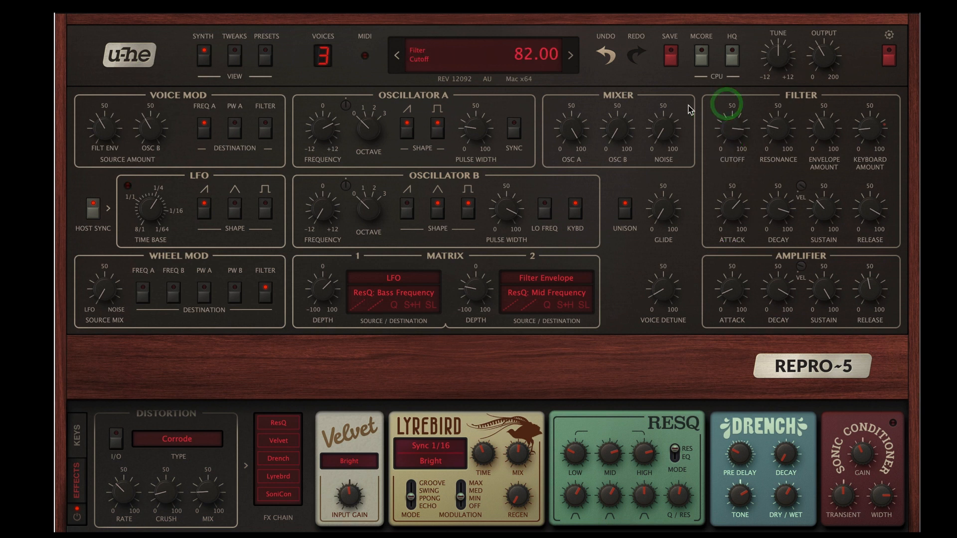
pyautogui.click(515, 129)
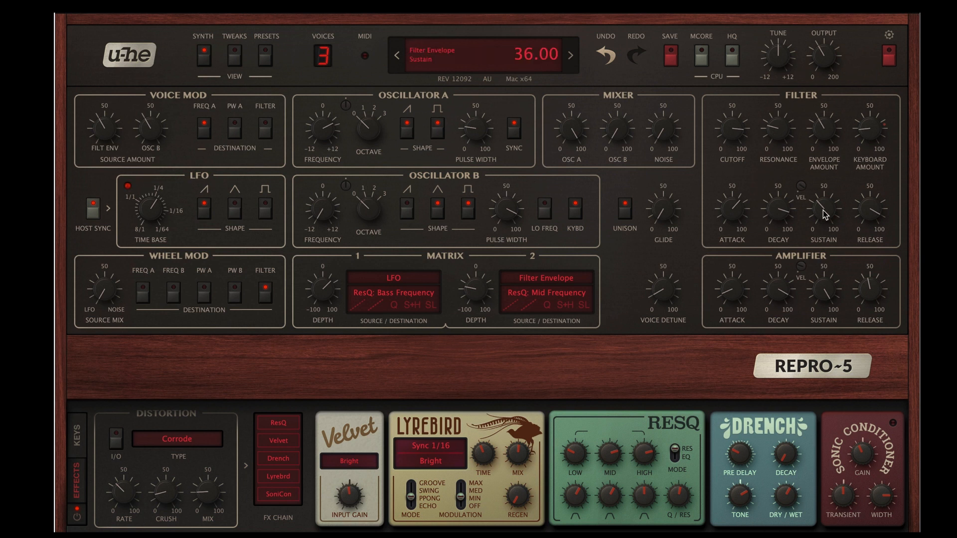
# Step: Try different sustain and velocity depth amounts on the filter envelope
pyautogui.moveTo(821, 211); pyautogui.dragTo(824, 250)
pyautogui.moveTo(802, 191); pyautogui.dragTo(854, 416)
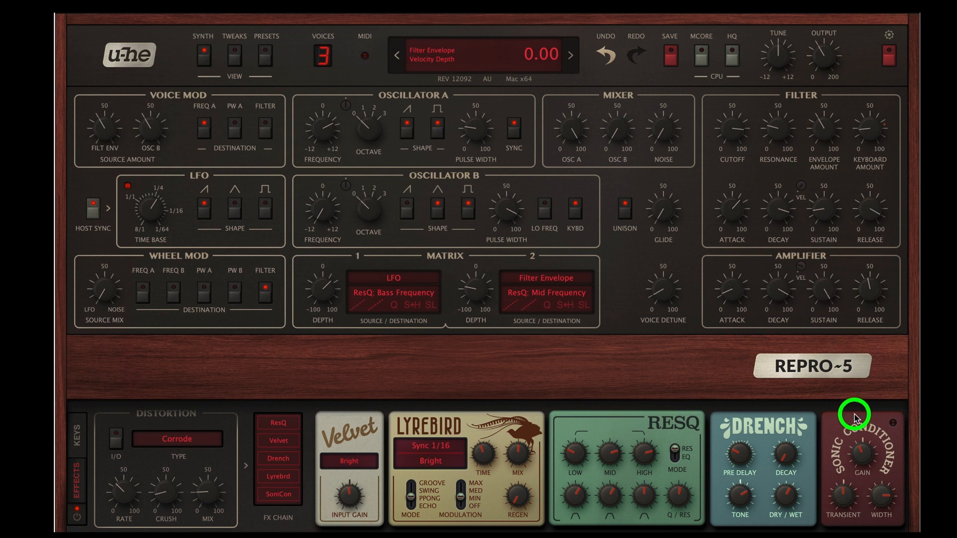
pyautogui.moveTo(854, 415); pyautogui.dragTo(852, 133)
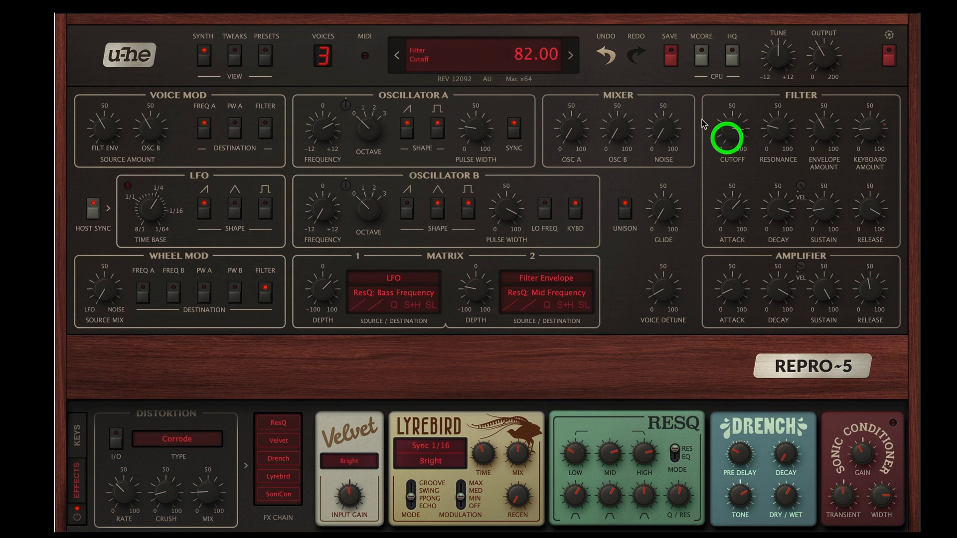
# Step: Compare the oscillators in the mixer by raising Osc B, bringing Osc A back in and lowering Osc B to 51
pyautogui.moveTo(621, 136); pyautogui.dragTo(620, 90)
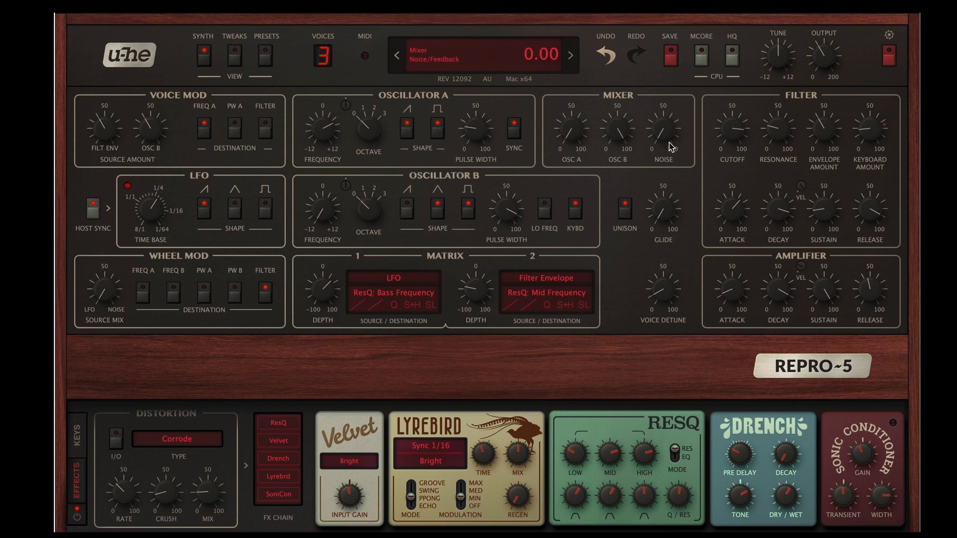
pyautogui.moveTo(569, 131); pyautogui.dragTo(573, 3)
pyautogui.moveTo(620, 131); pyautogui.dragTo(618, 235)
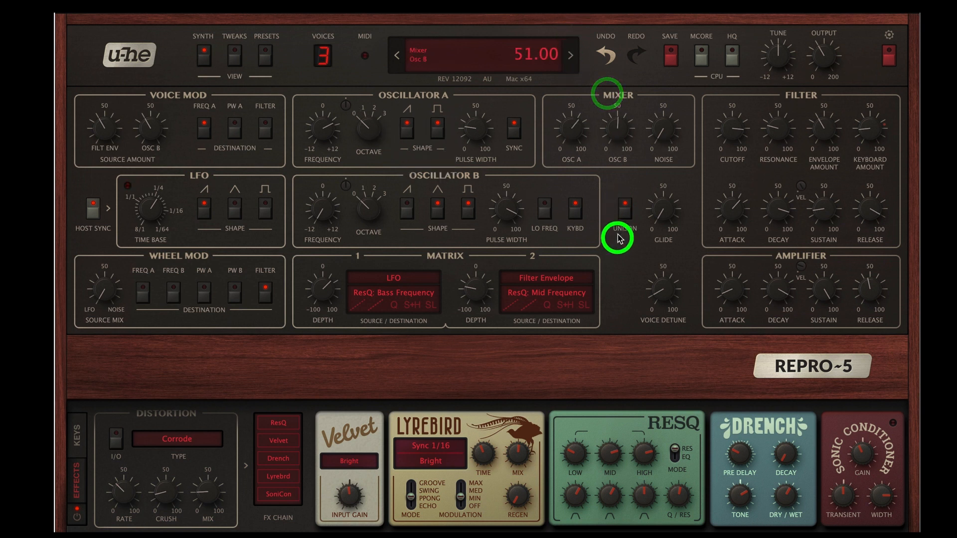
# Step: Restore TUC Doomed on Mars from its preset, and bypass ResQ, Velvet, Drench, Lyrebird, SoniCon and the Corrode distortion
pyautogui.click(570, 55)
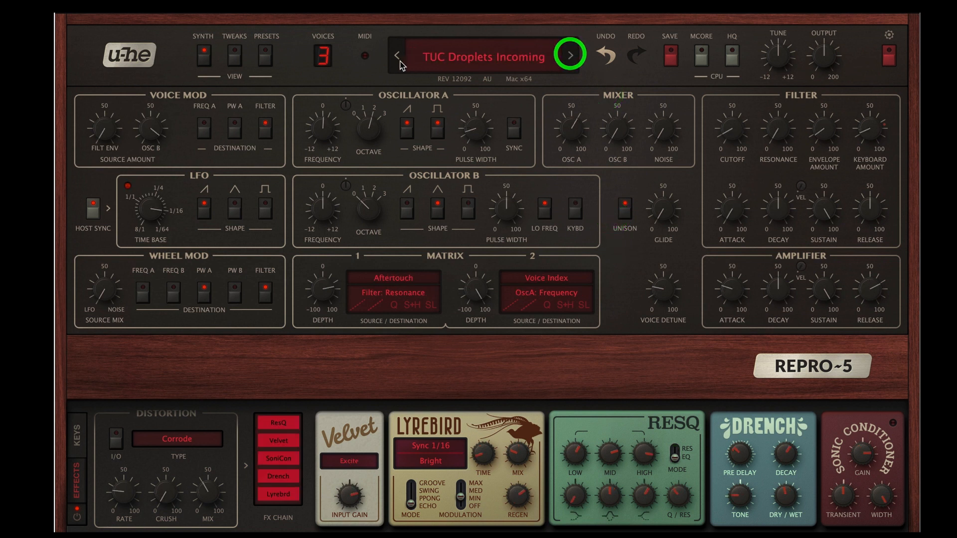
pyautogui.click(398, 56)
pyautogui.click(278, 425)
pyautogui.click(278, 440)
pyautogui.click(276, 455)
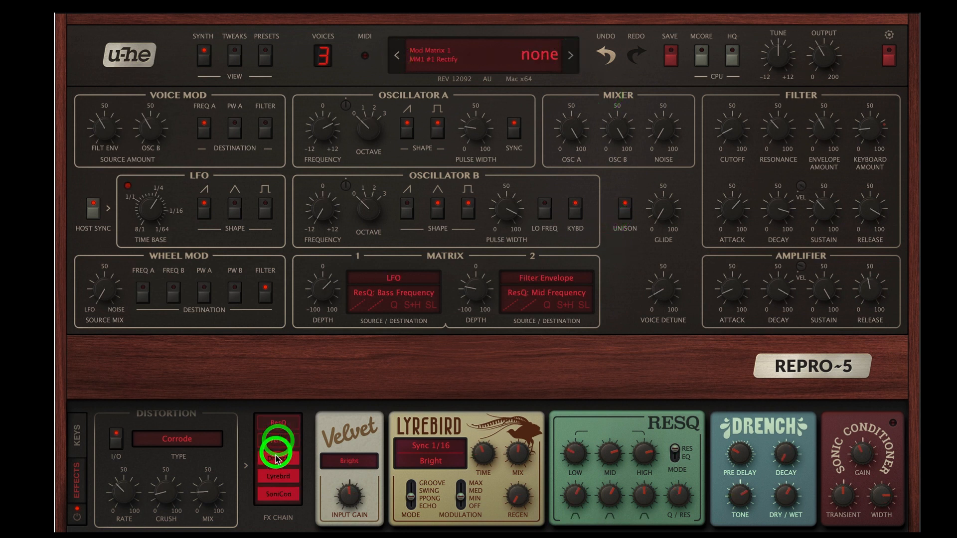
pyautogui.click(277, 477)
pyautogui.click(279, 493)
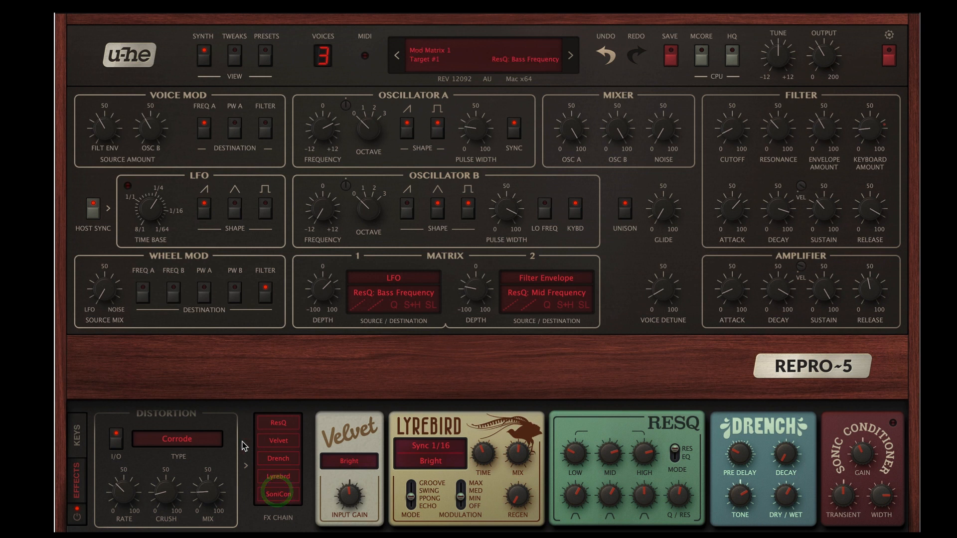
pyautogui.click(115, 438)
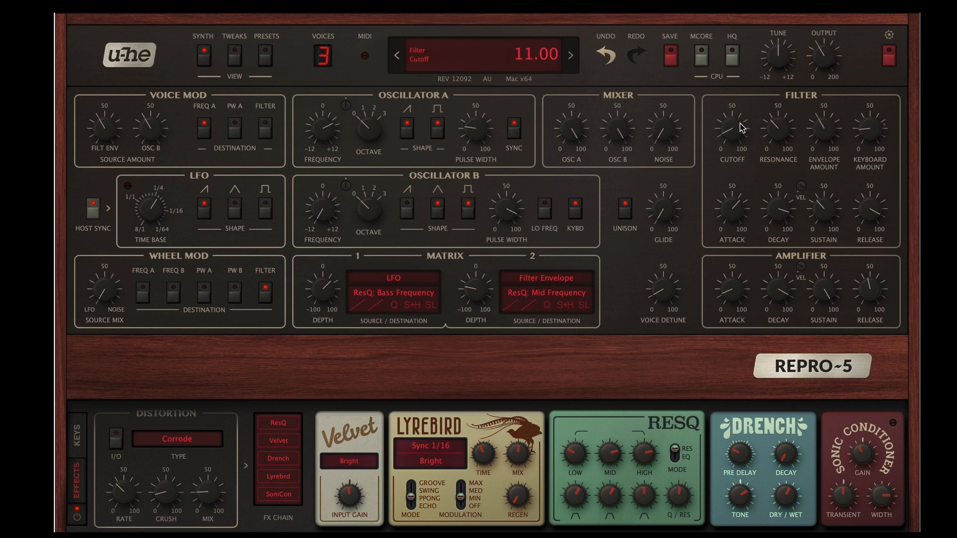
# Step: Raise the filter cutoff, try the filter envelope's decay, and set the Osc B mixer level to 95
pyautogui.moveTo(736, 124); pyautogui.dragTo(606, 154)
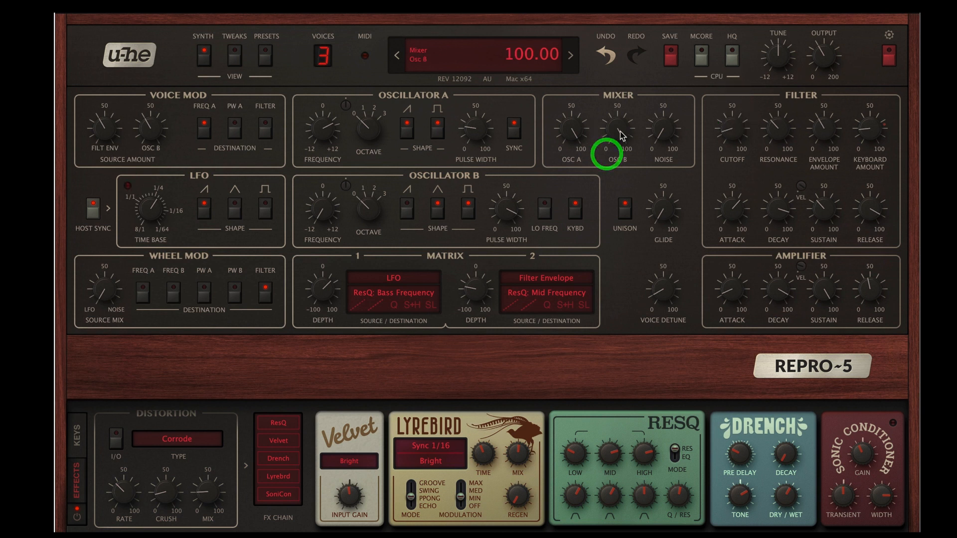
pyautogui.moveTo(728, 130); pyautogui.dragTo(729, 2)
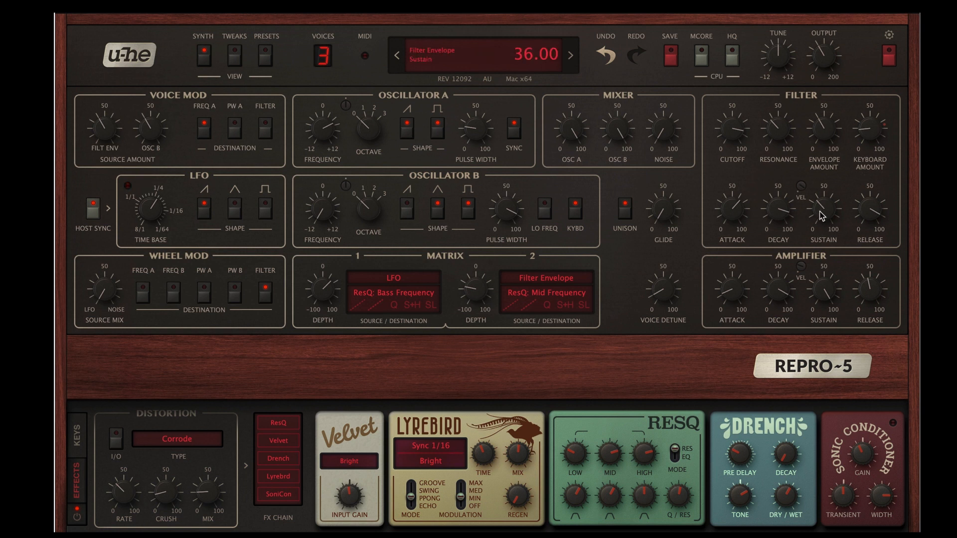
pyautogui.moveTo(776, 213); pyautogui.dragTo(773, 255)
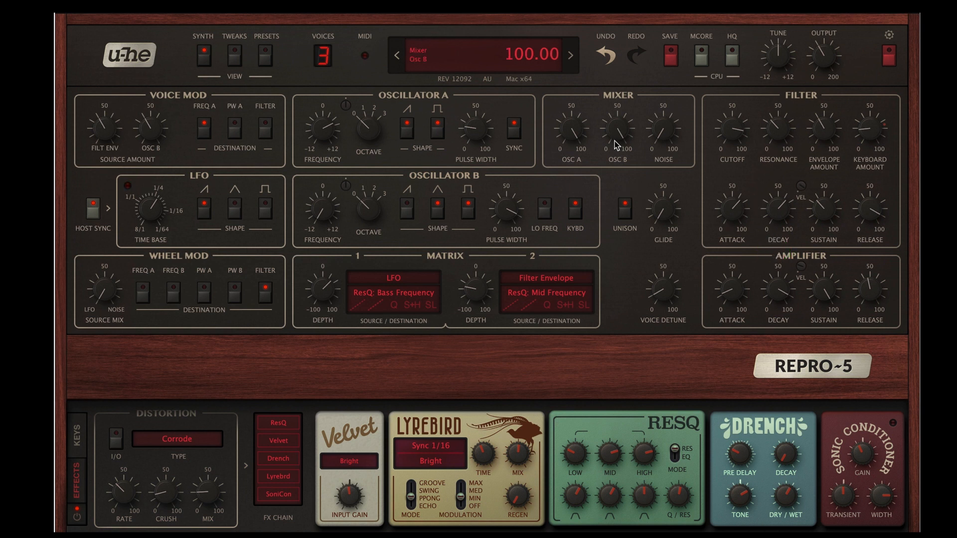
pyautogui.moveTo(615, 141); pyautogui.dragTo(593, 140)
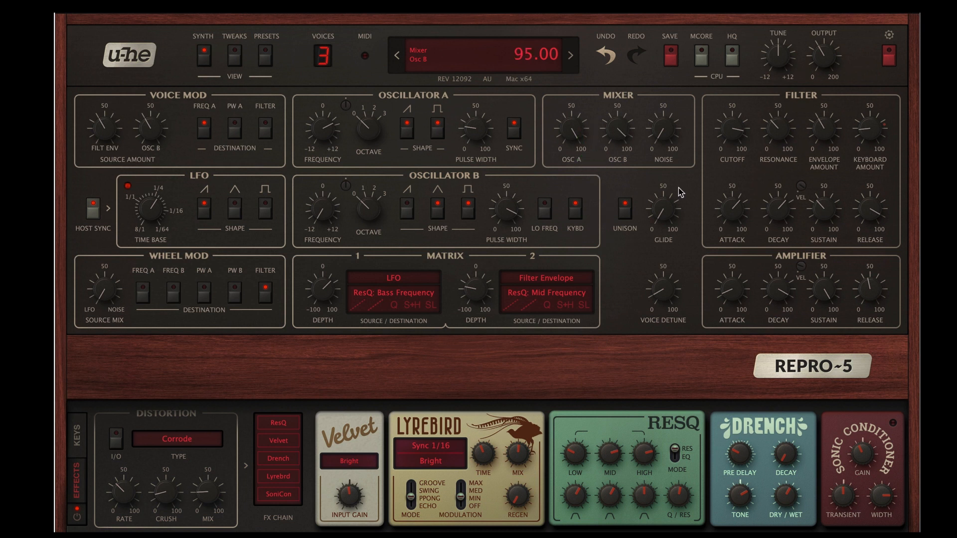